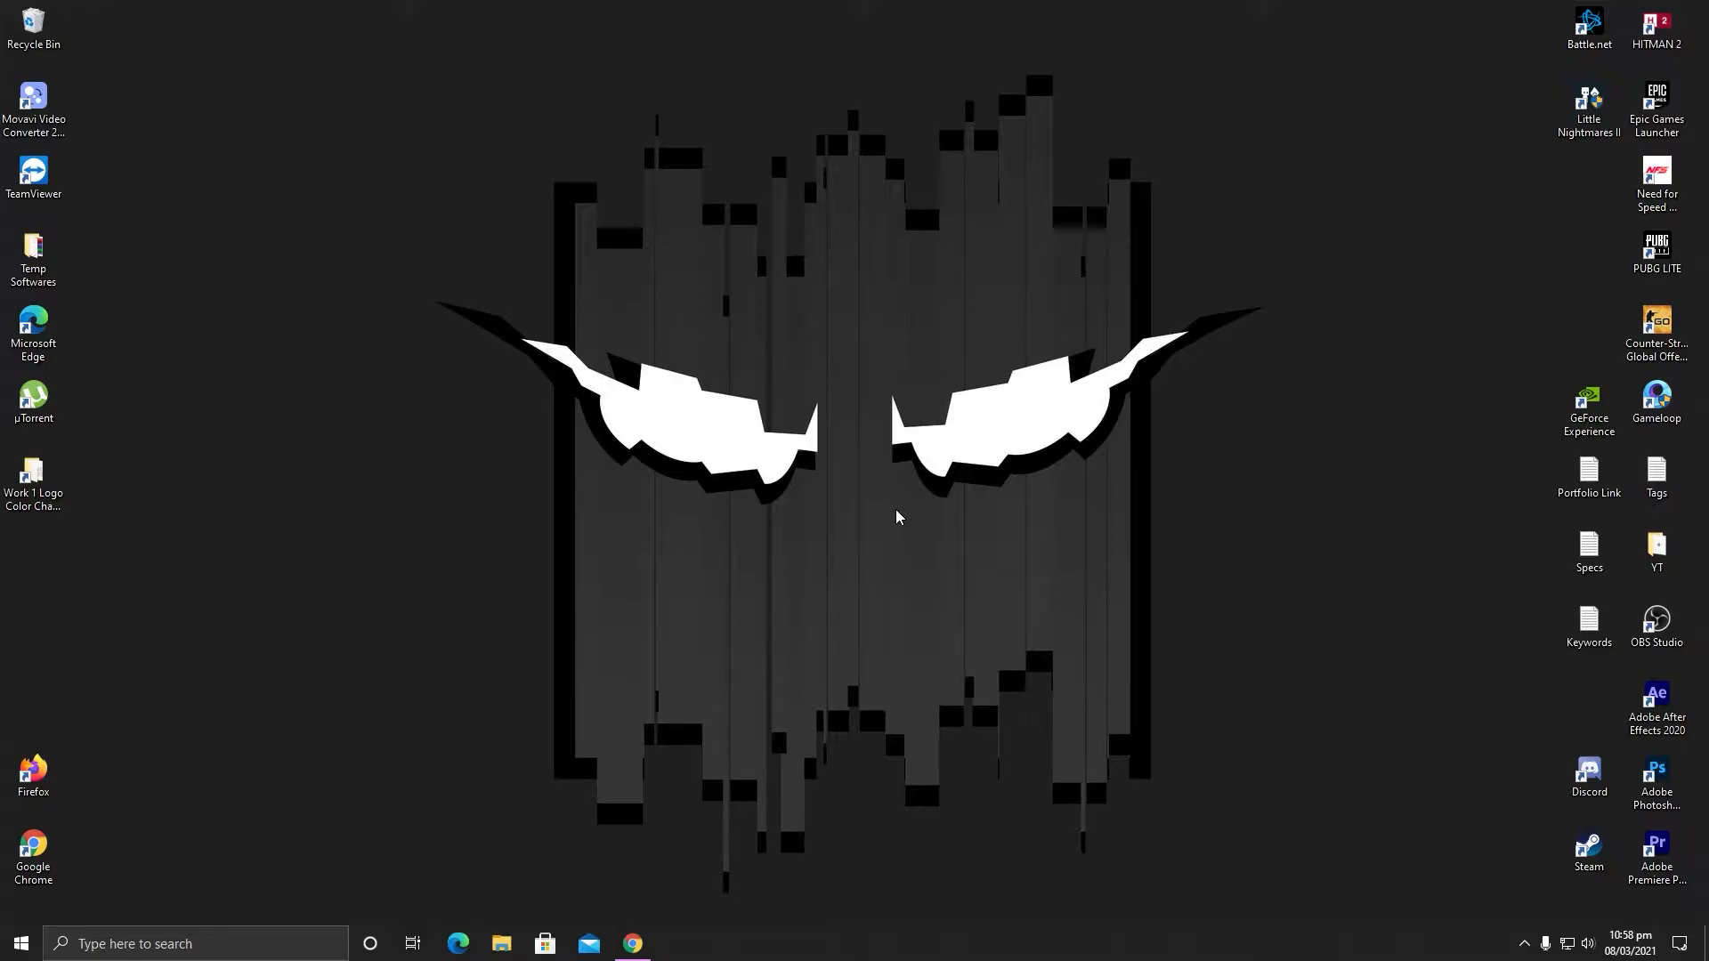
Step: Switch to Chrome and start downloading the Windows version of OBS Studio from obsproject.com
left_click(633, 944)
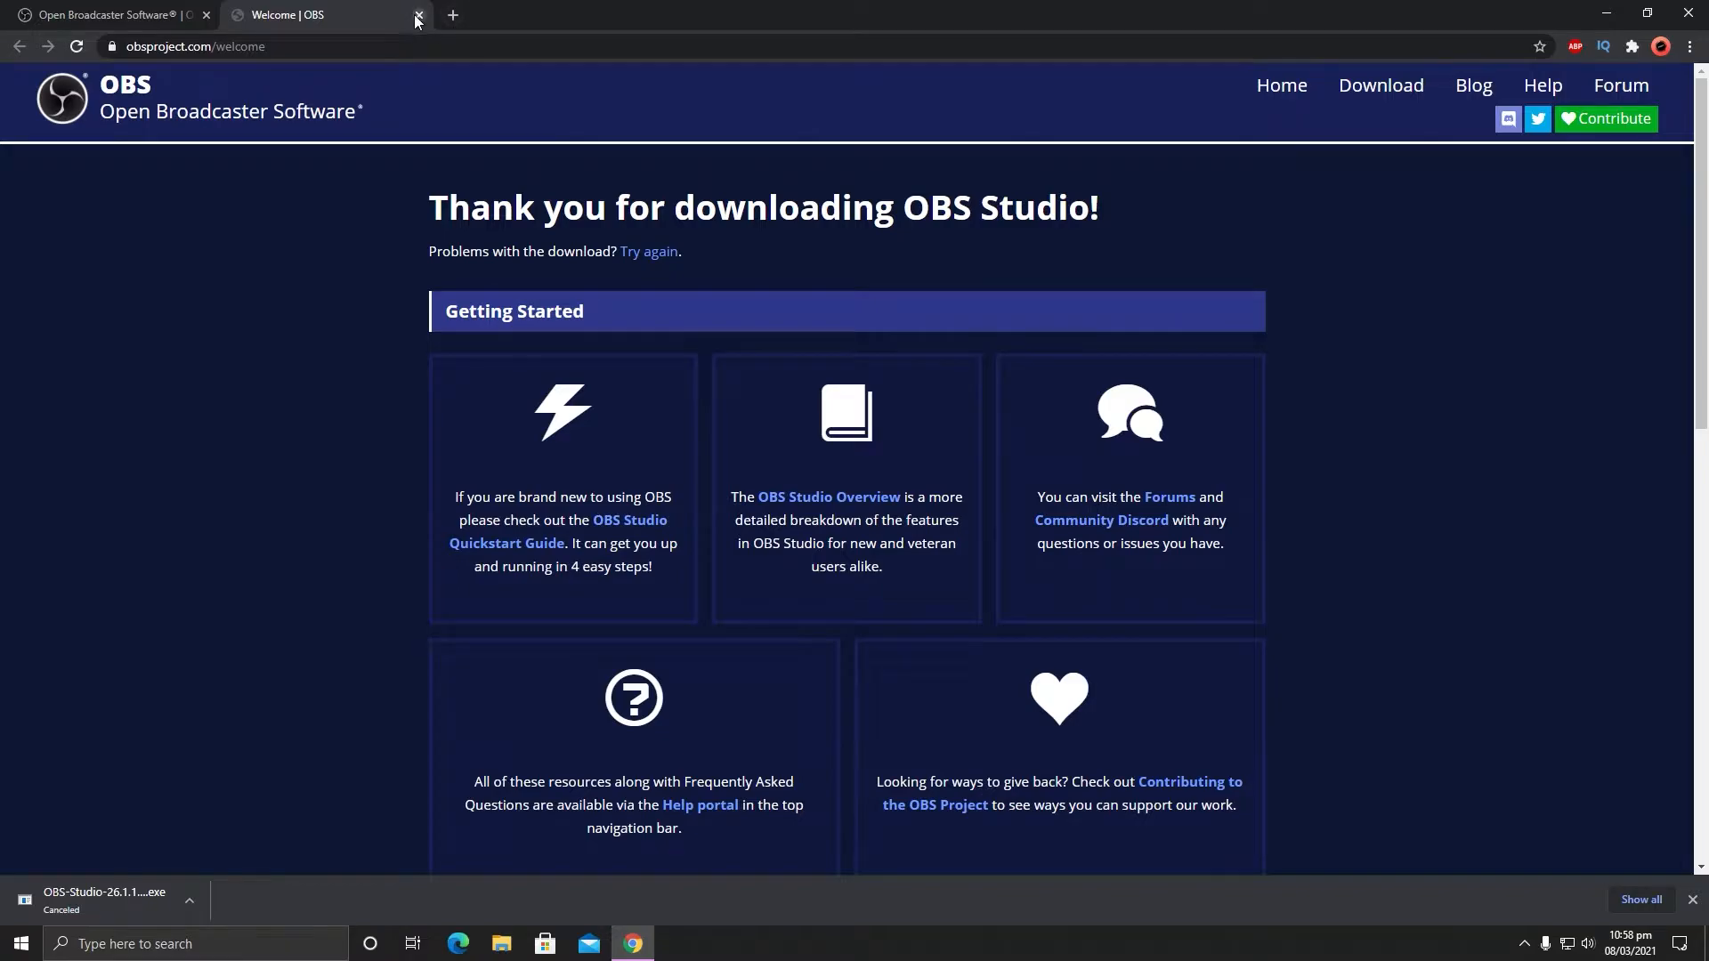
left_click(418, 16)
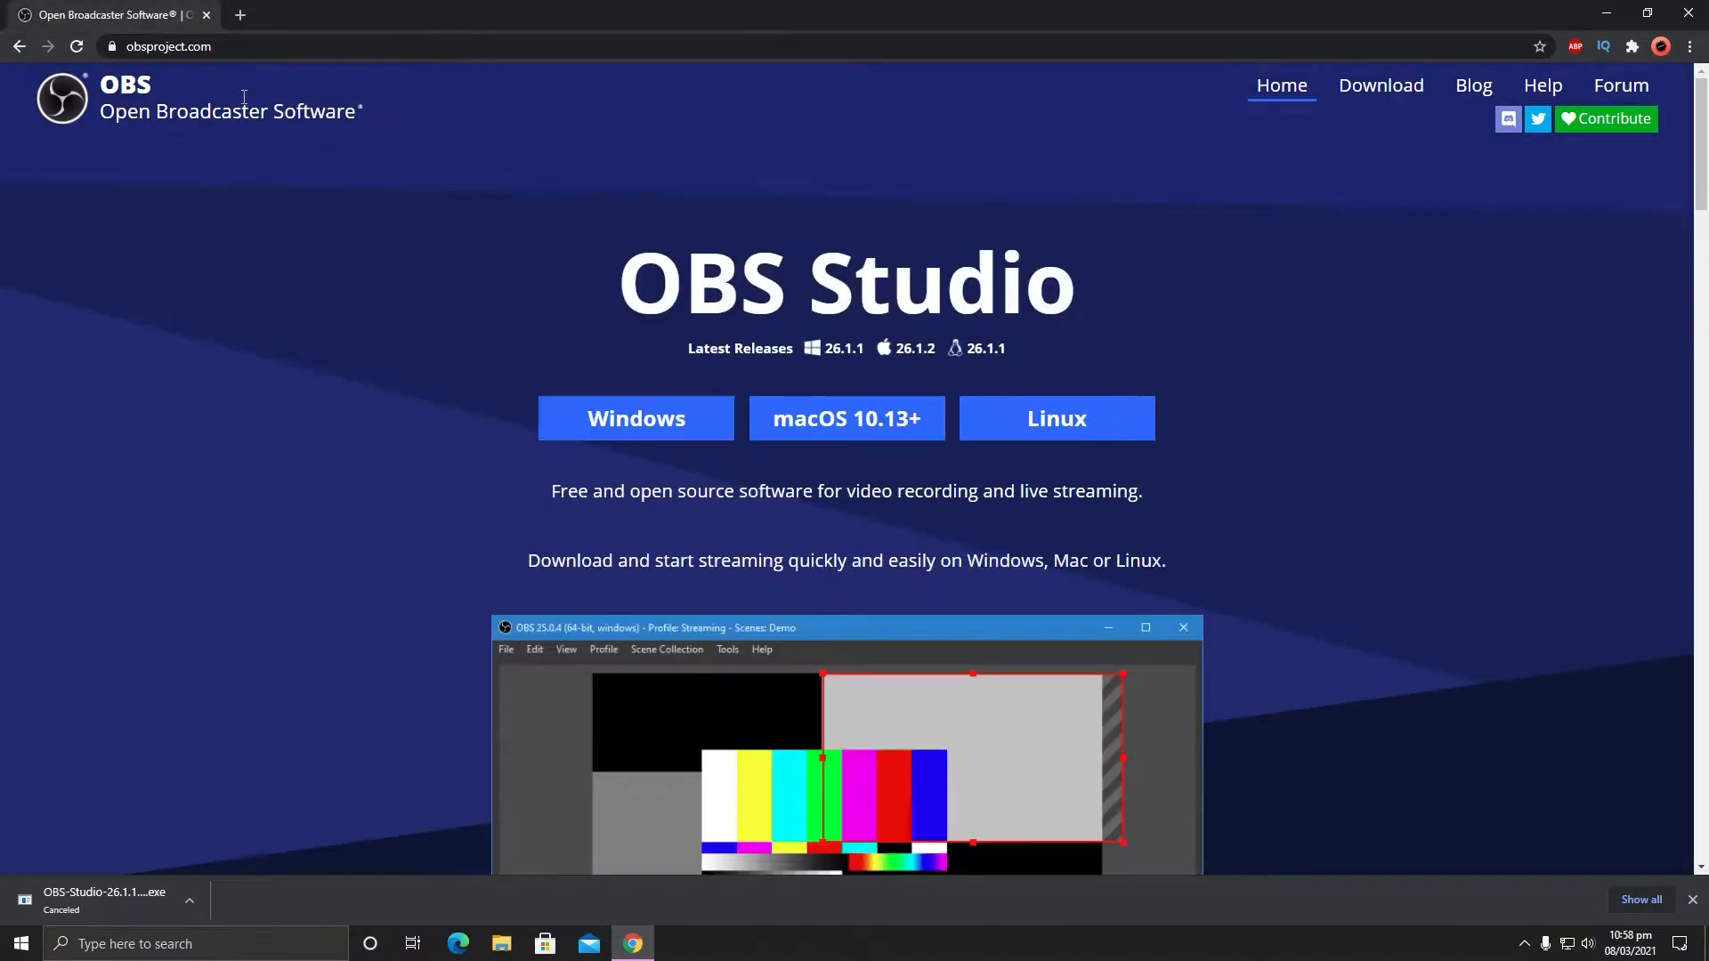
left_click(214, 59)
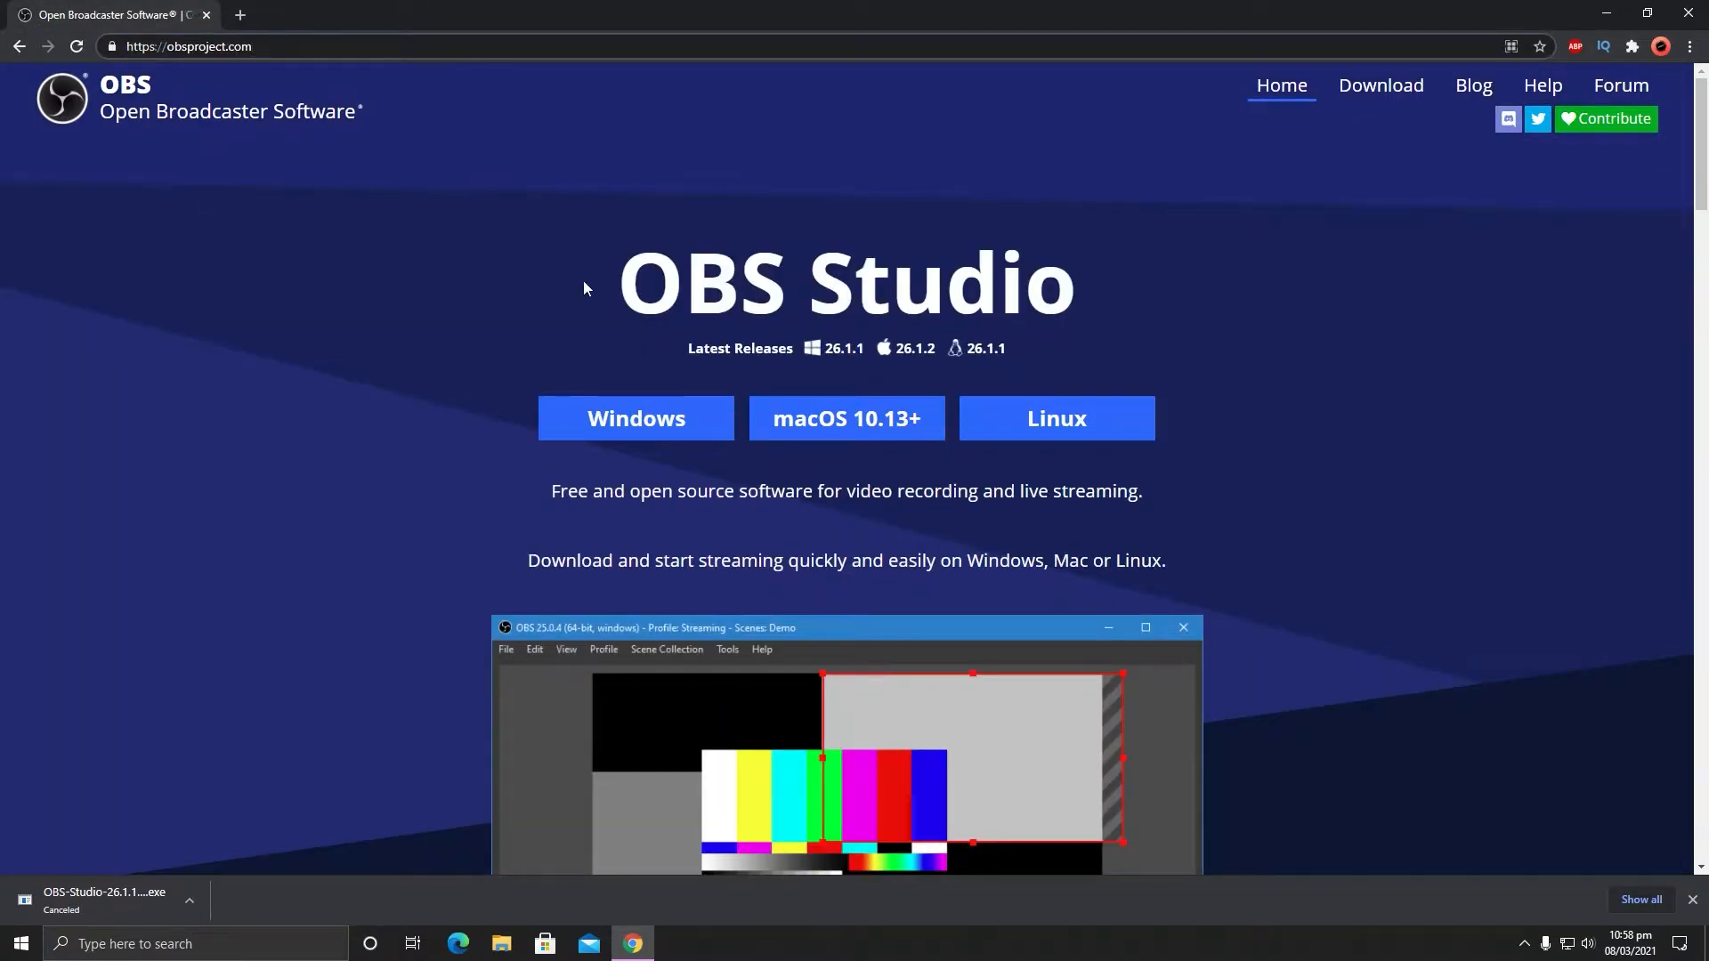
left_click(636, 419)
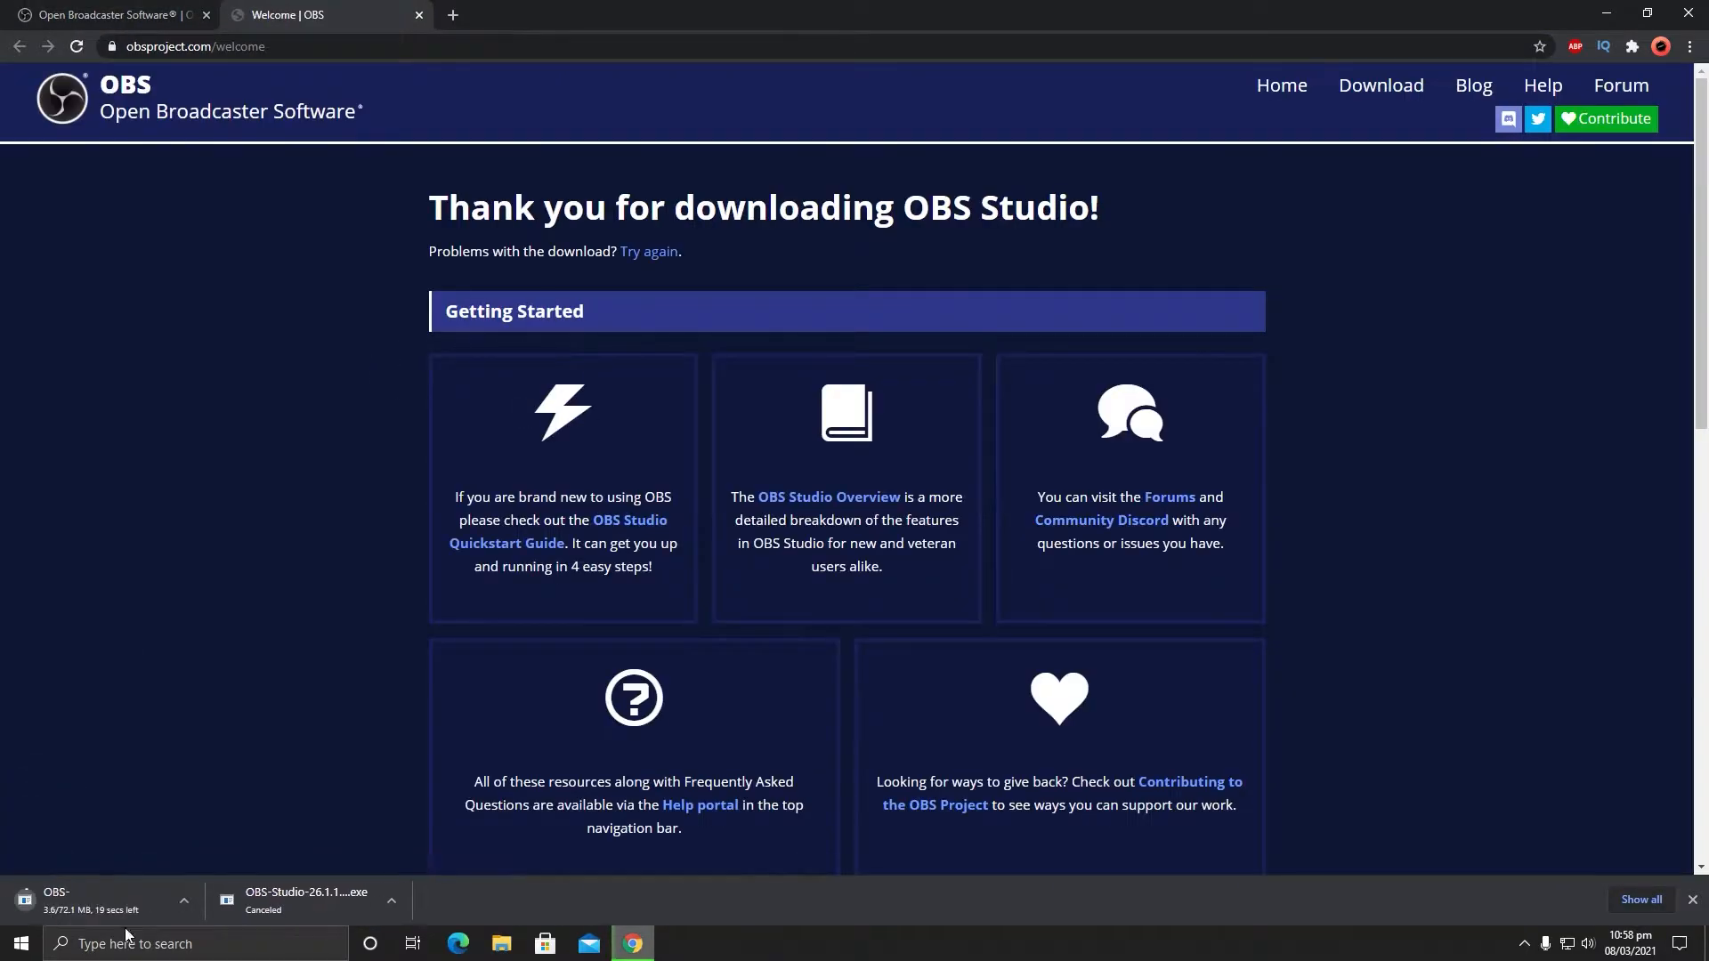
Step: Cancel the OBS Studio installer download and leave the browser
left_click(199, 895)
left_click(200, 872)
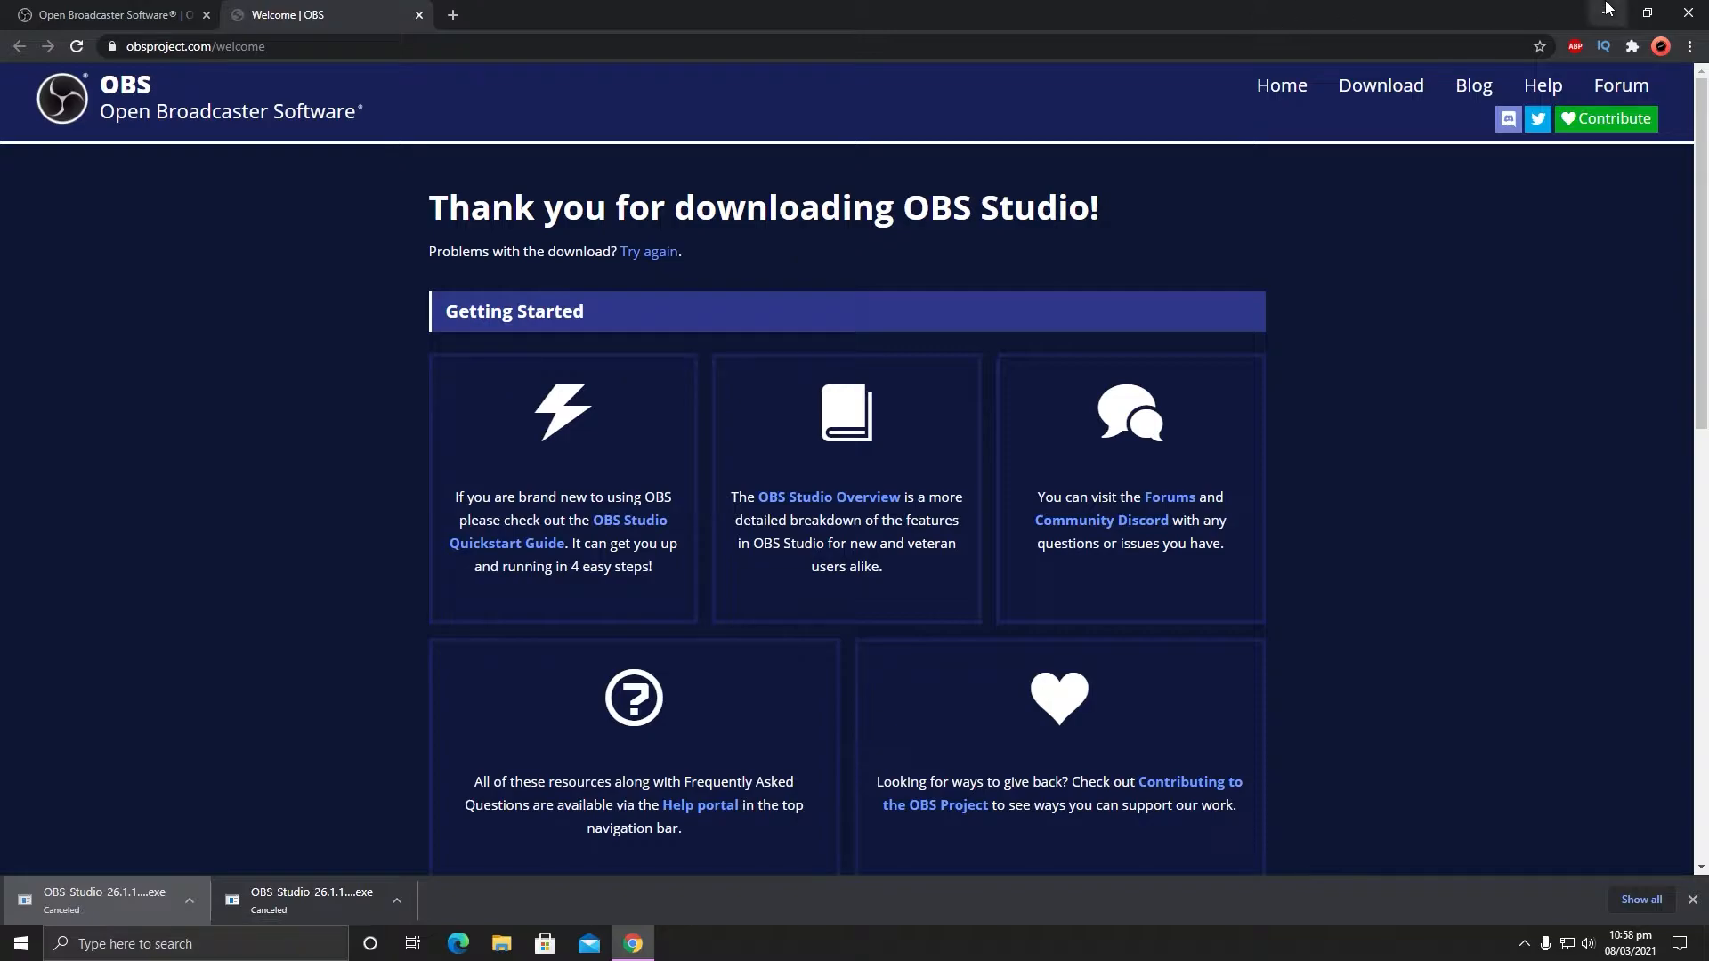
key("alt+F4")
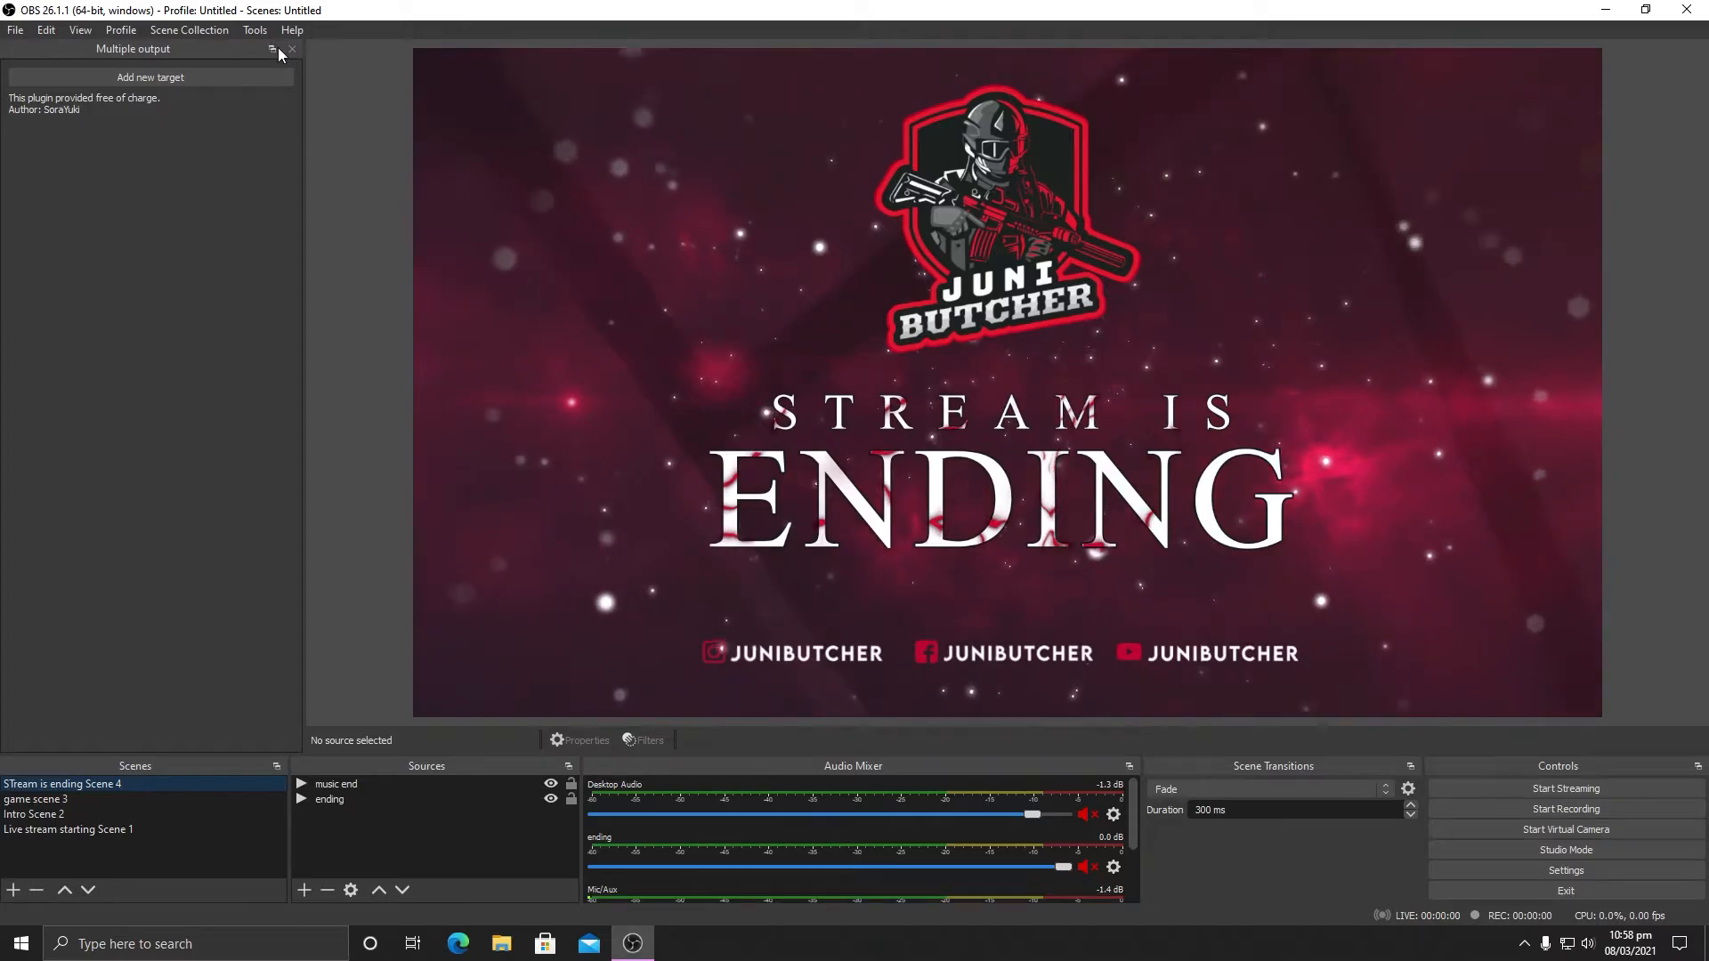
Step: Close the Multiple output dock and view the general settings without changing anything
left_click(288, 49)
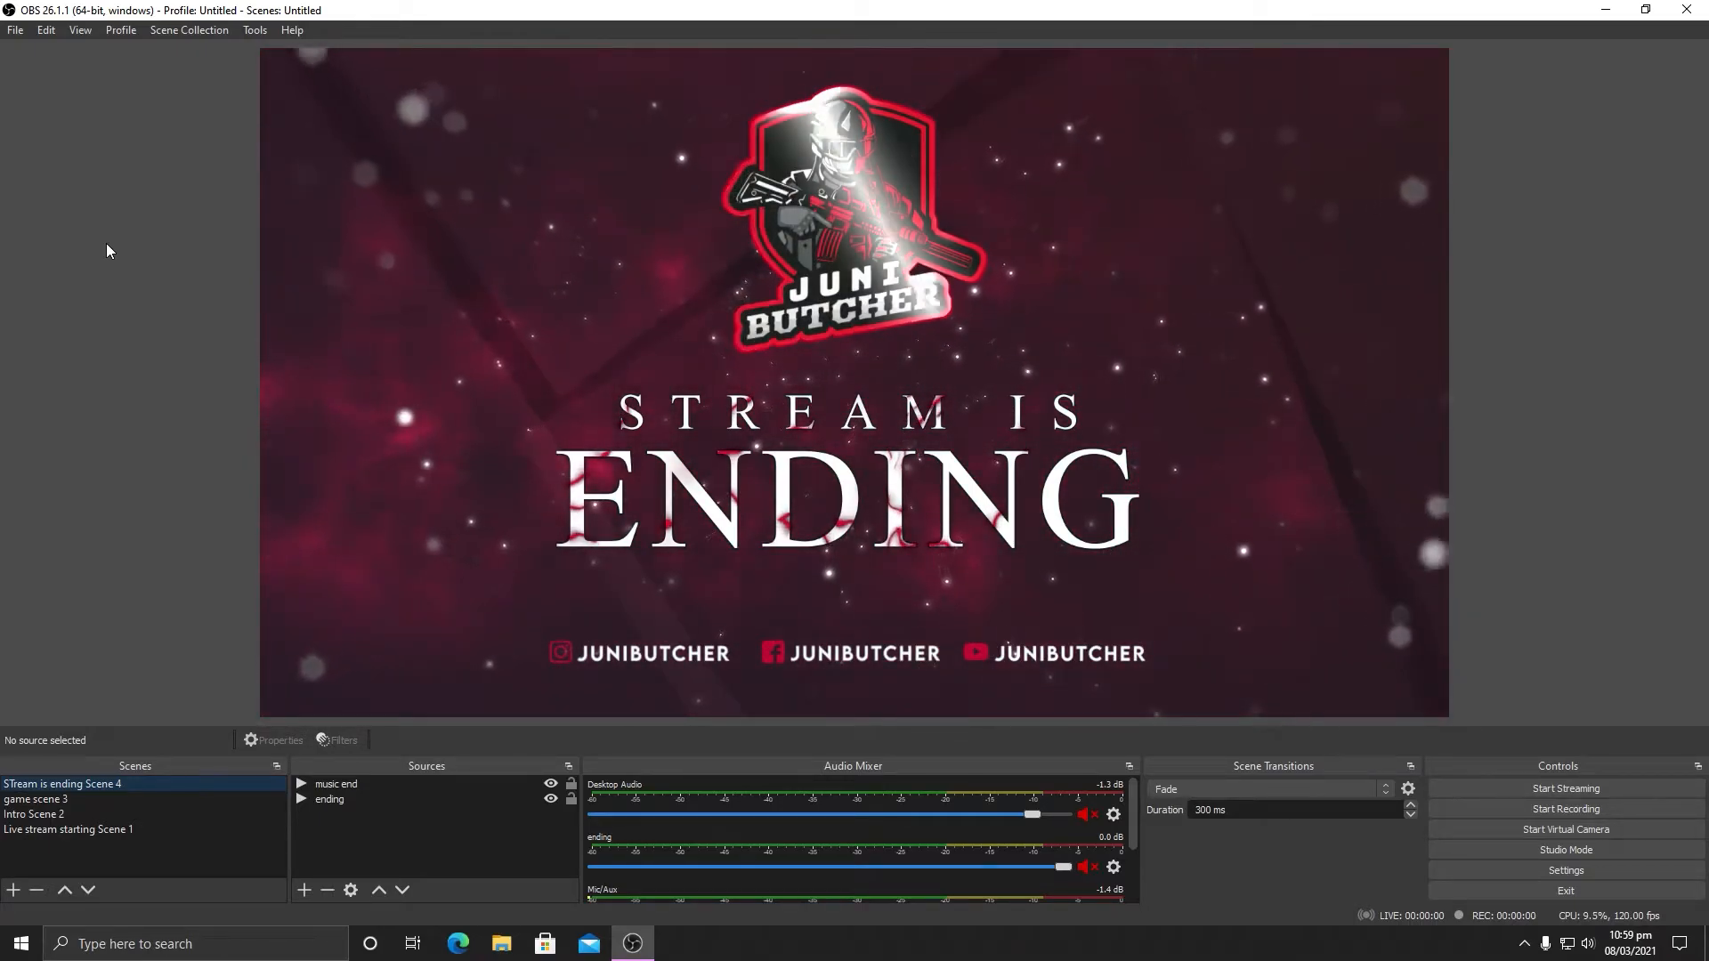
left_click(1519, 872)
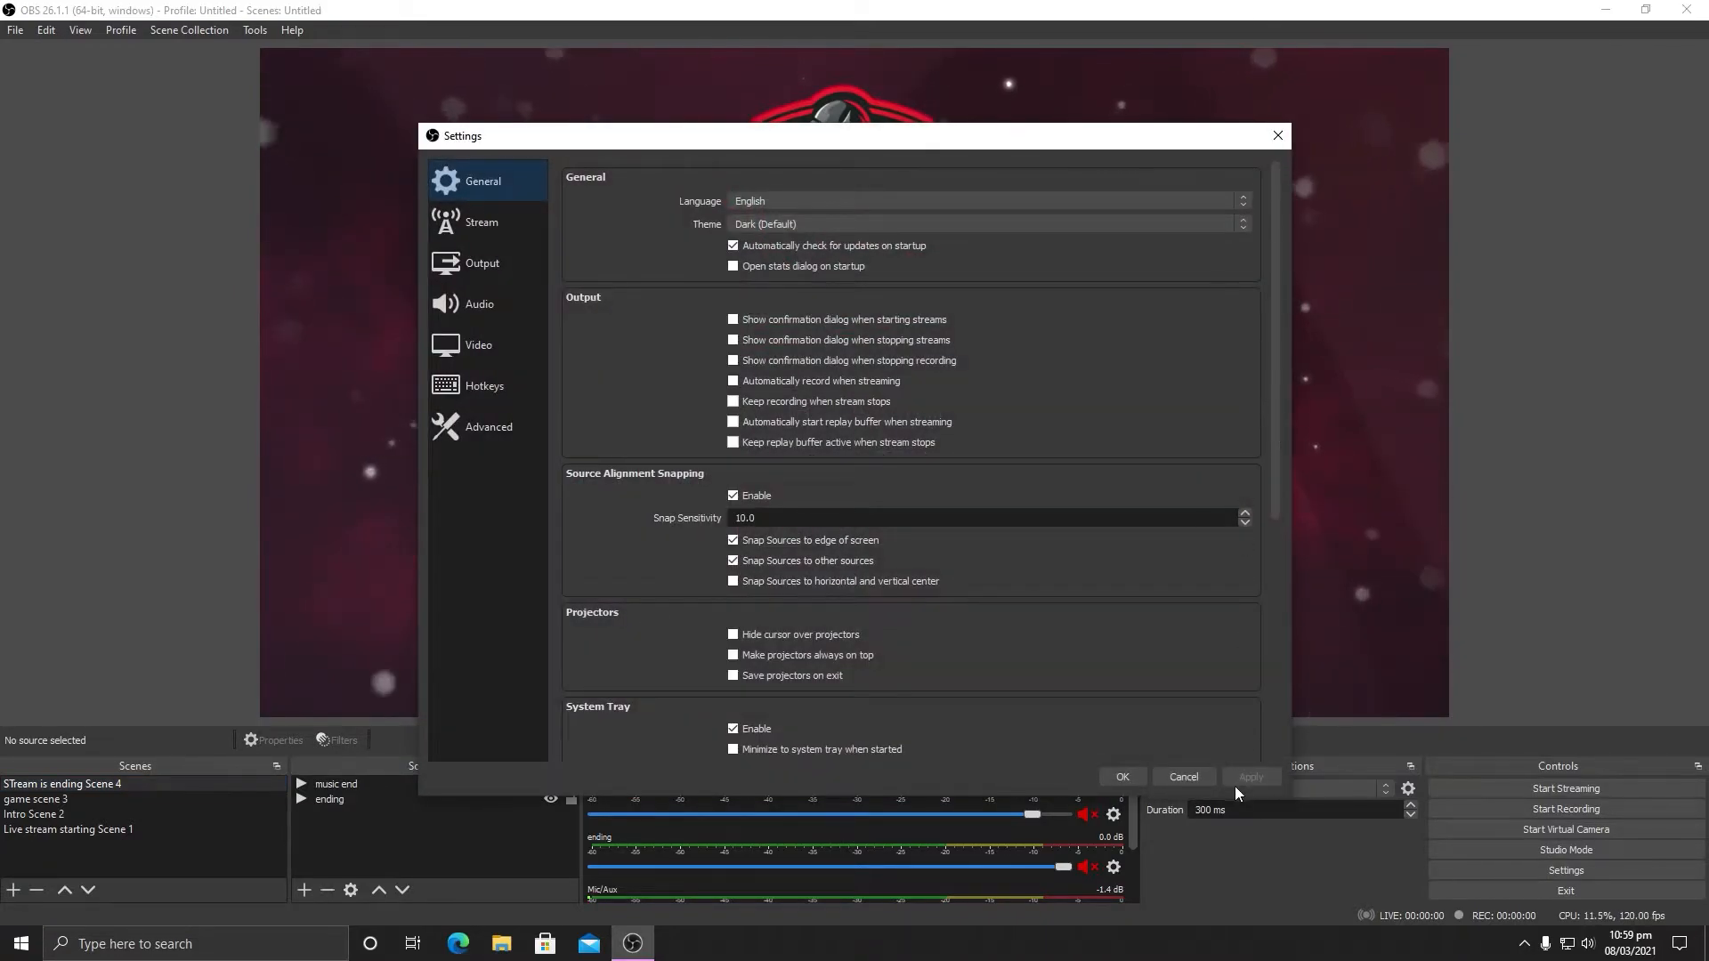
left_click(1200, 783)
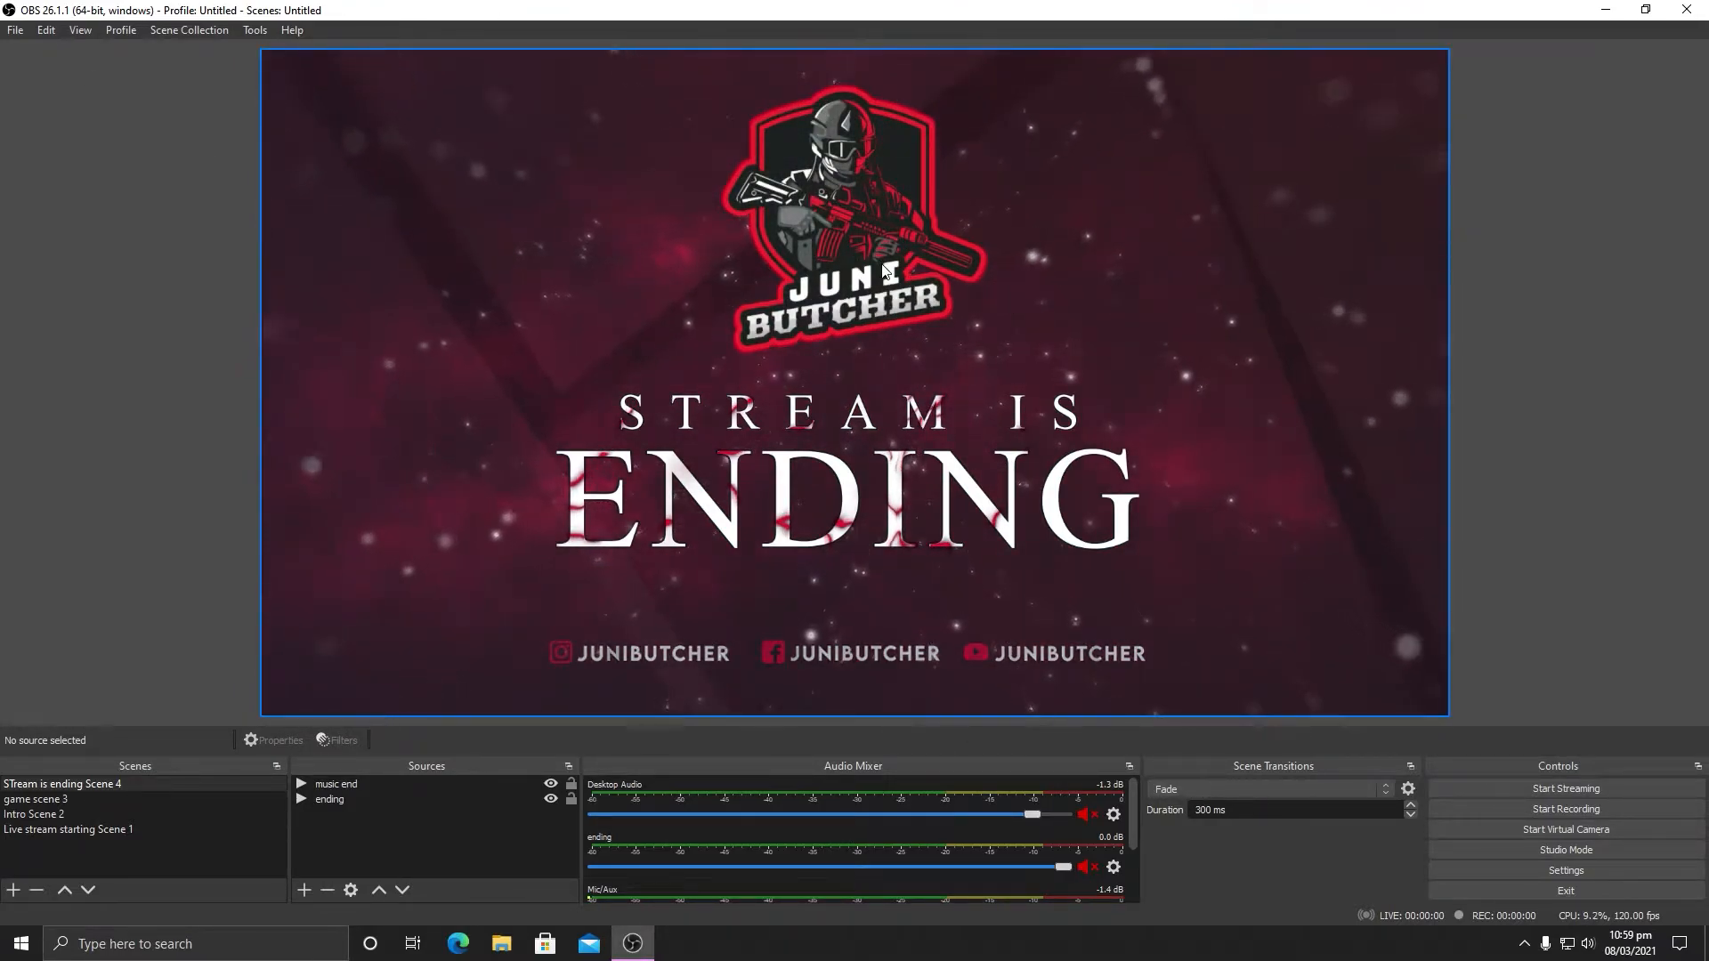
Step: View the stream settings, and in the output settings try Simple mode before setting the output mode to Advanced
left_click(1514, 870)
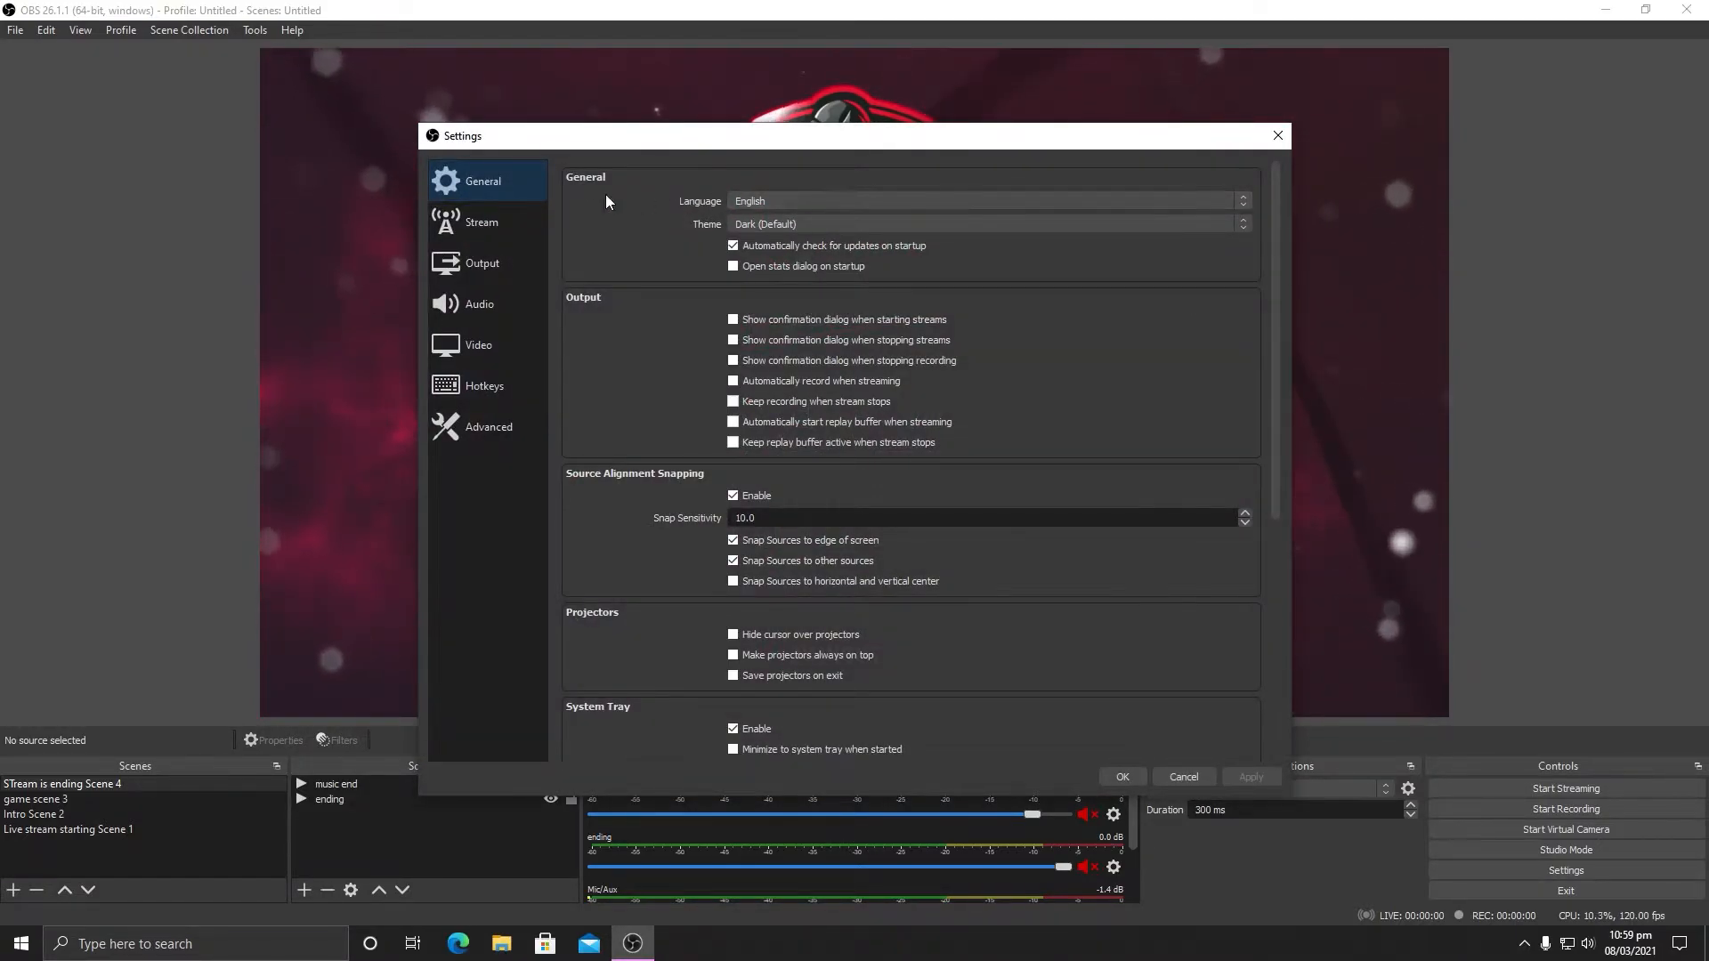
left_click(487, 227)
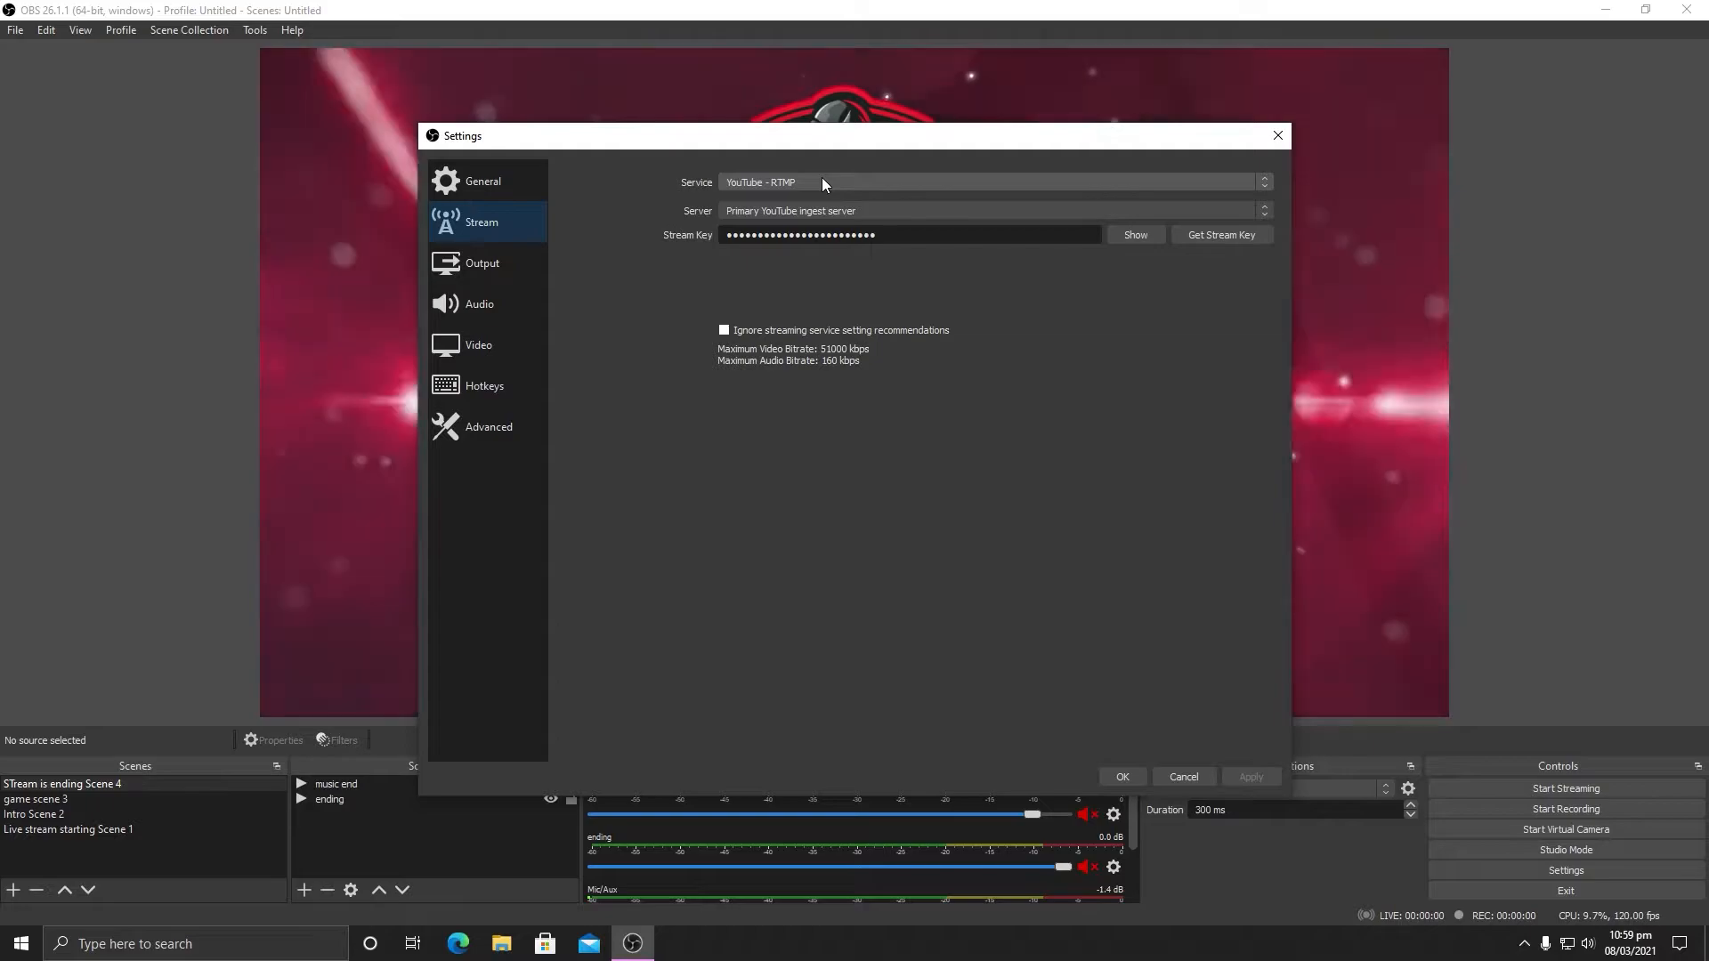
left_click(497, 265)
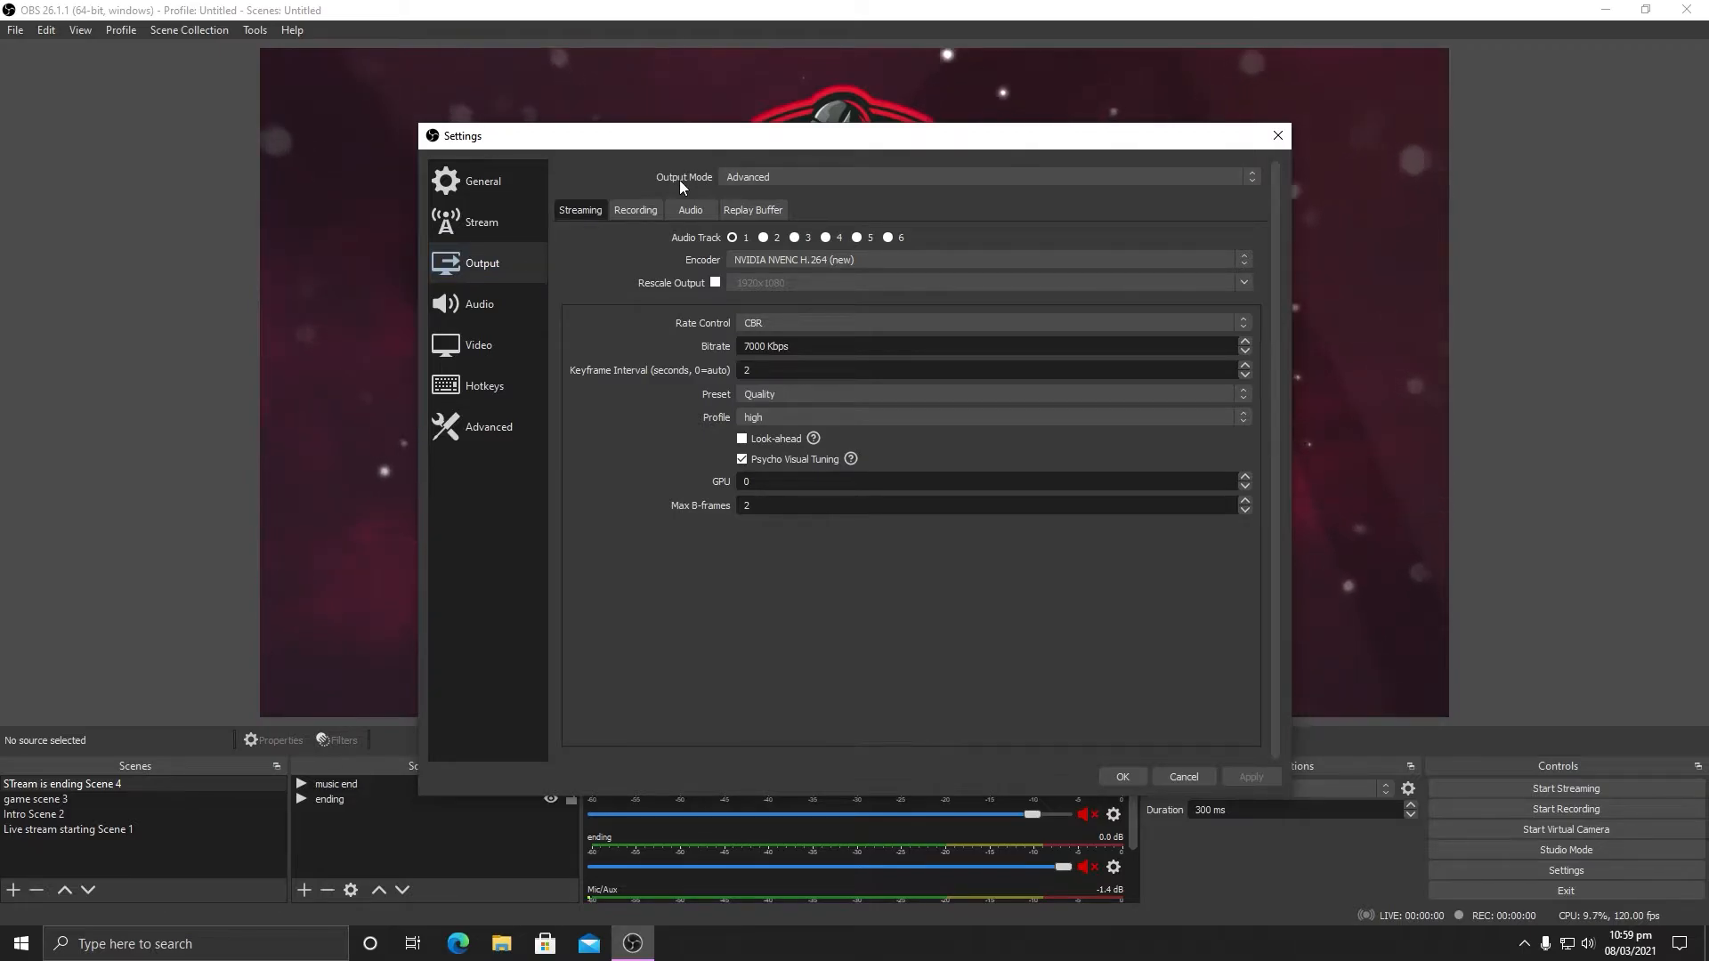
left_click(749, 176)
left_click(754, 191)
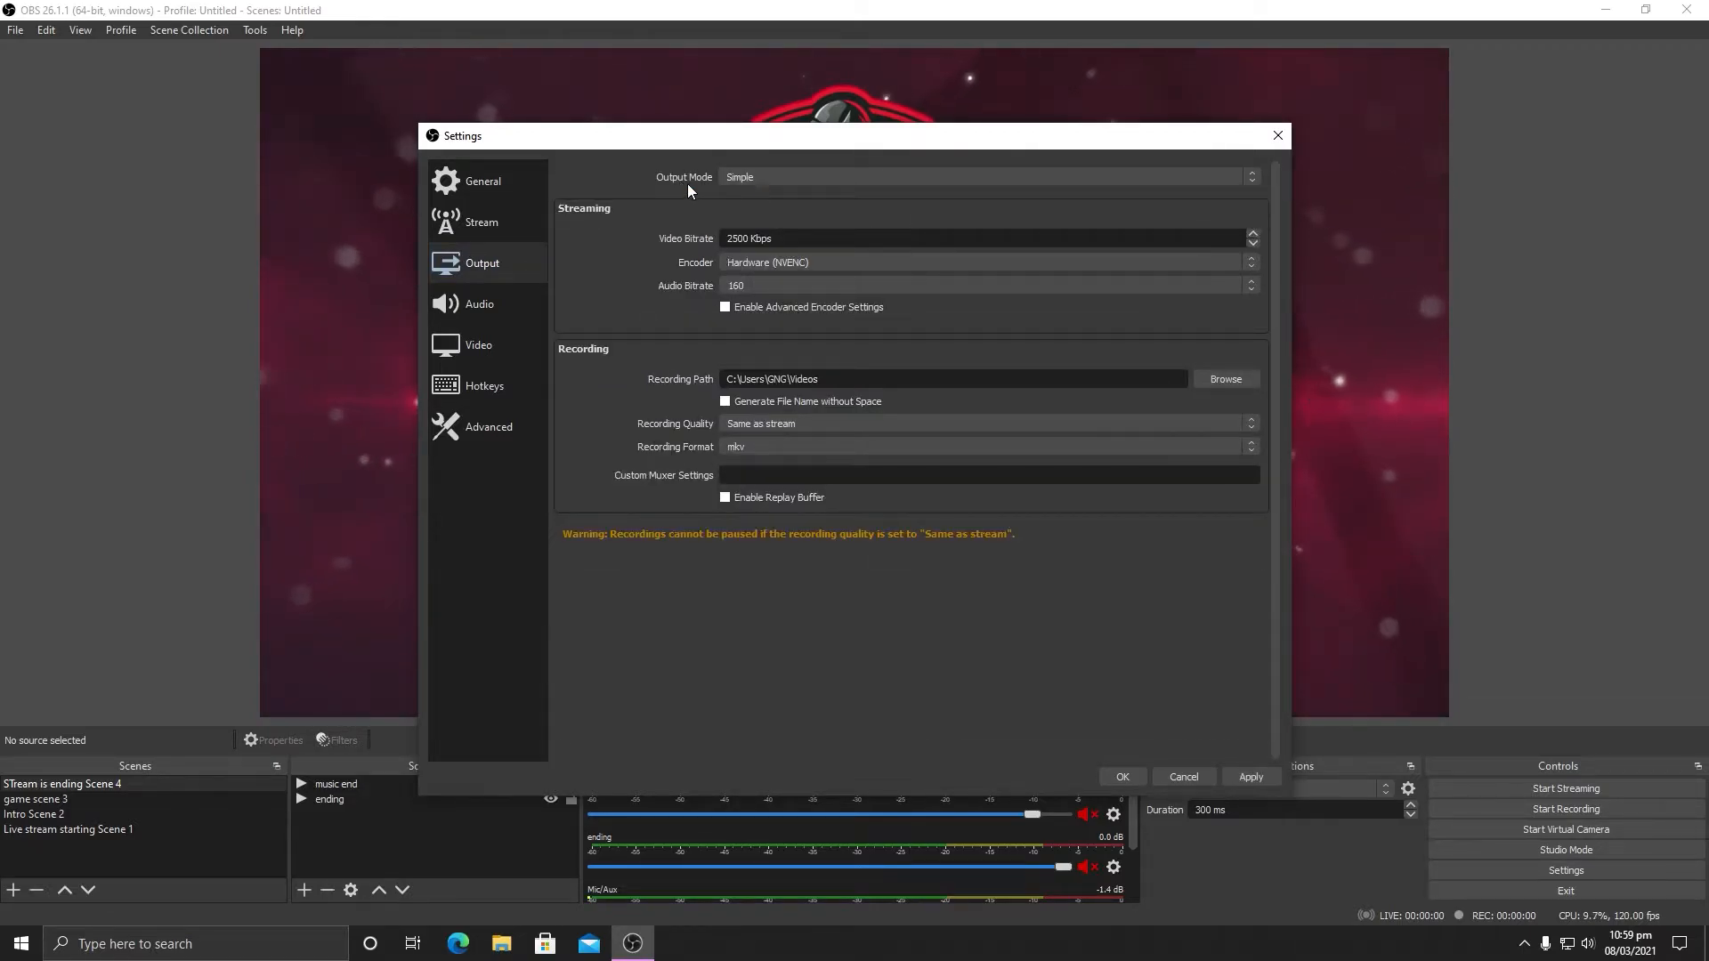
left_click(762, 184)
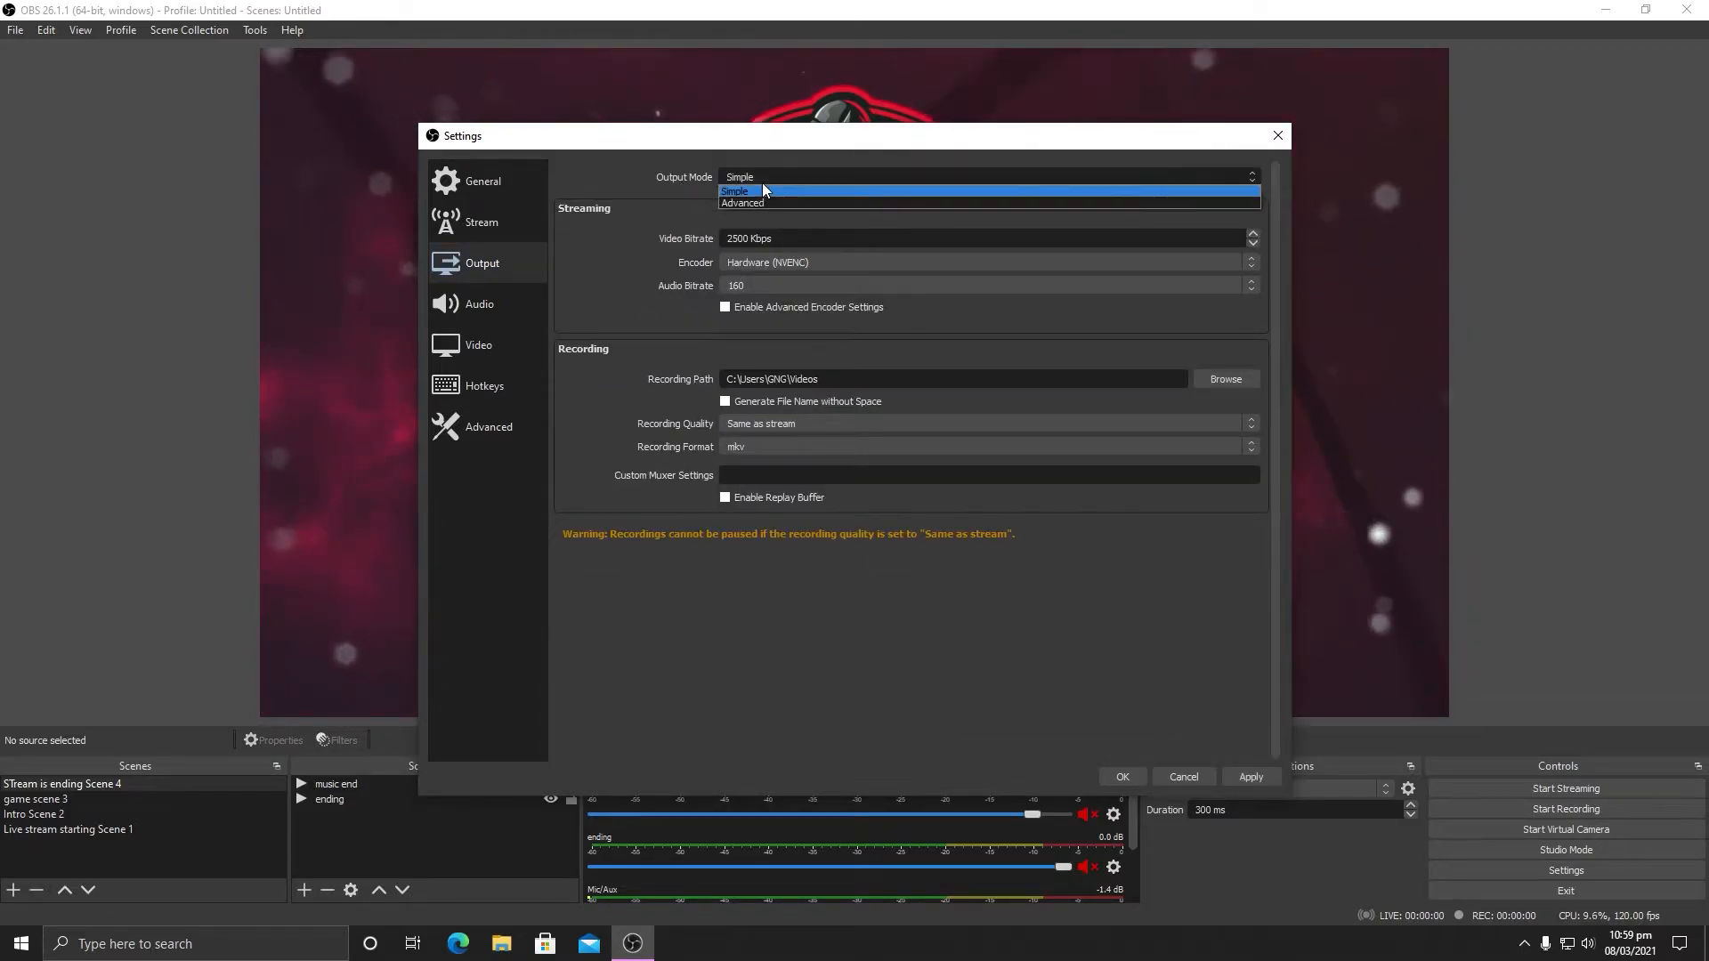
left_click(762, 201)
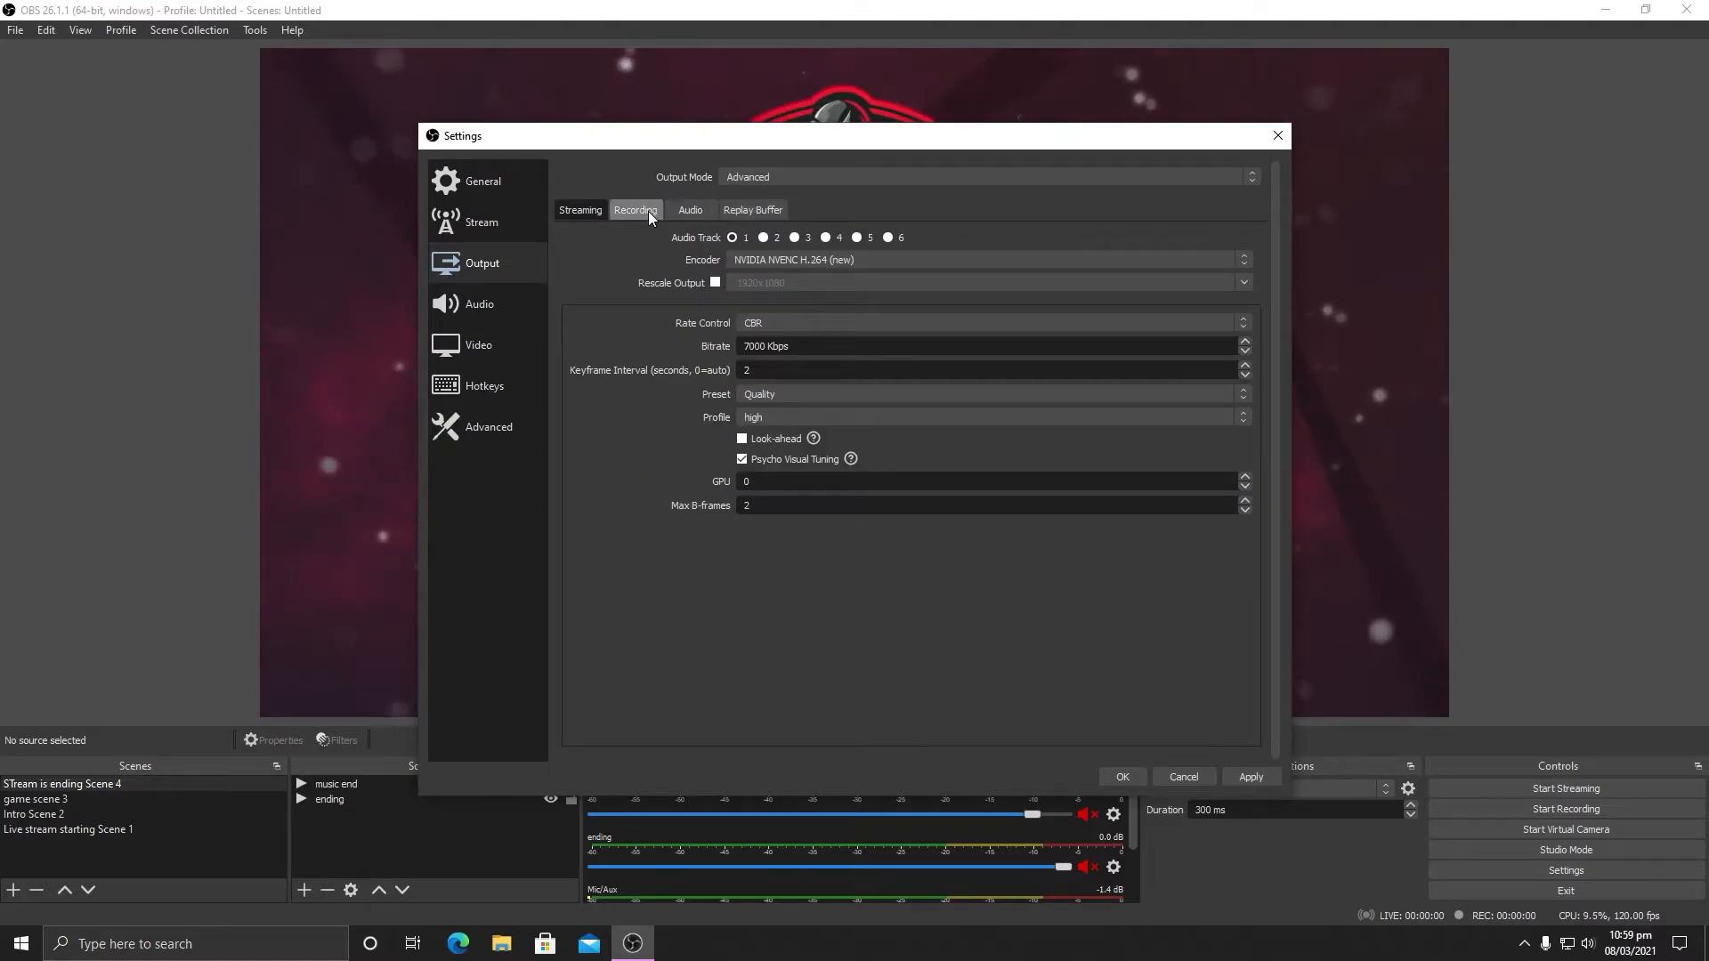
Step: Set the recording type to Standard and the recording path to the Videos folder
left_click(649, 211)
left_click(782, 241)
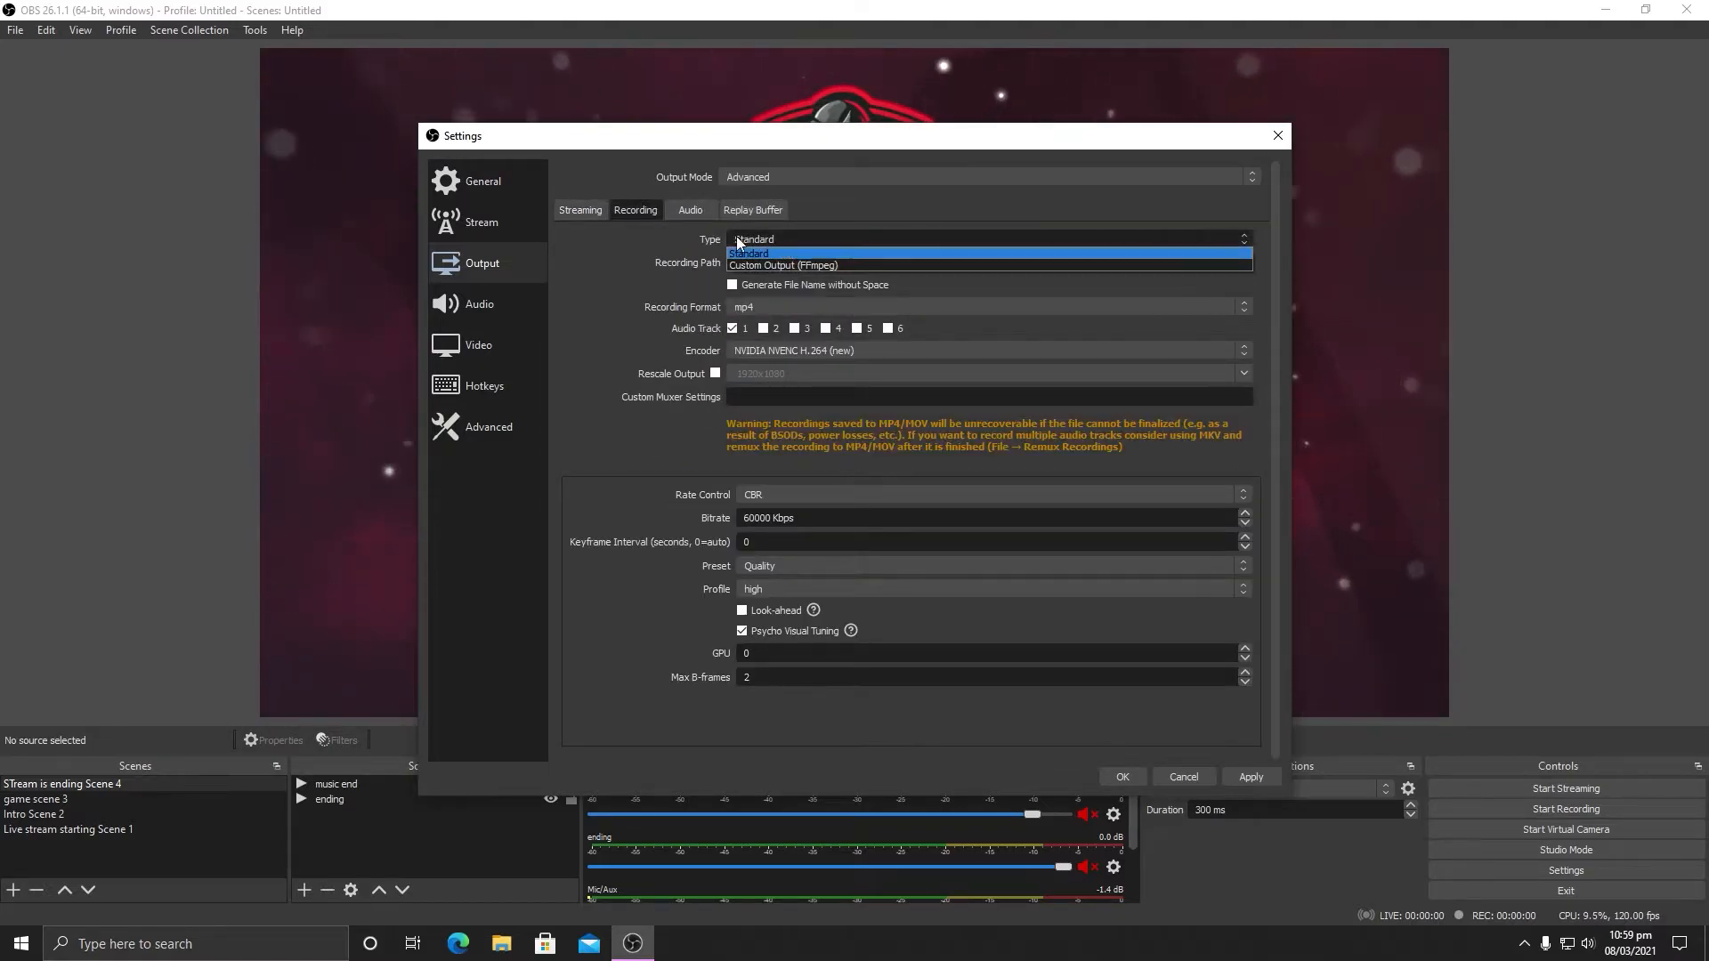
left_click(753, 236)
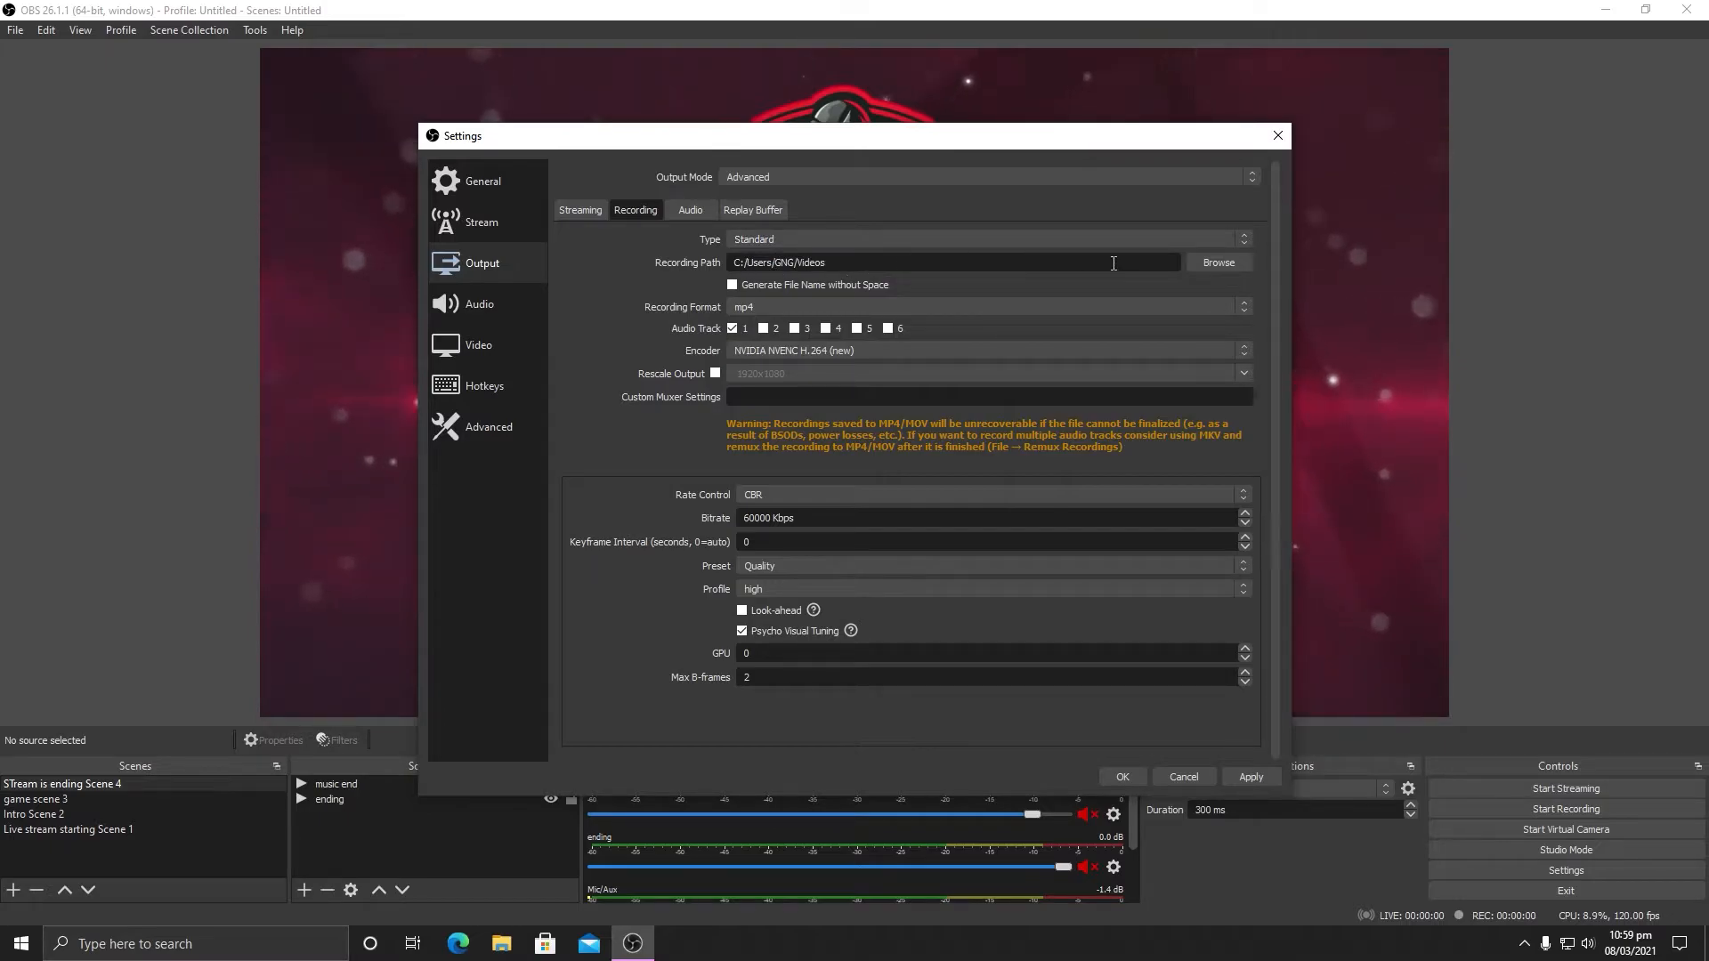
left_click(1220, 263)
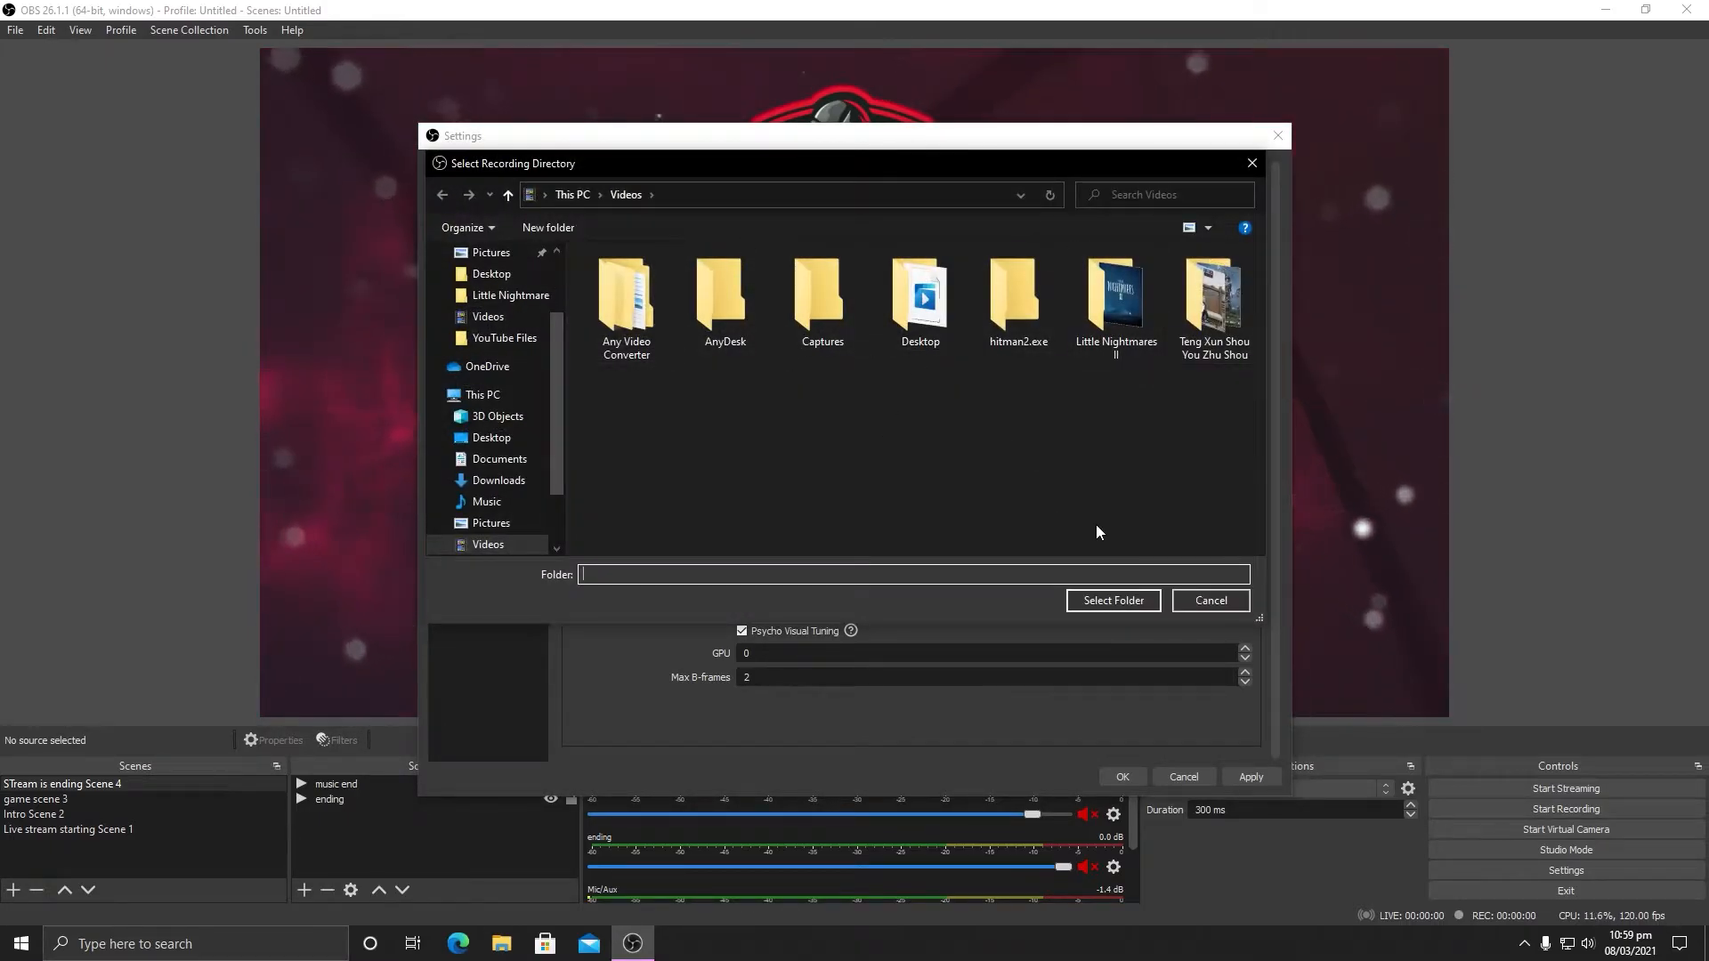
left_click(1119, 601)
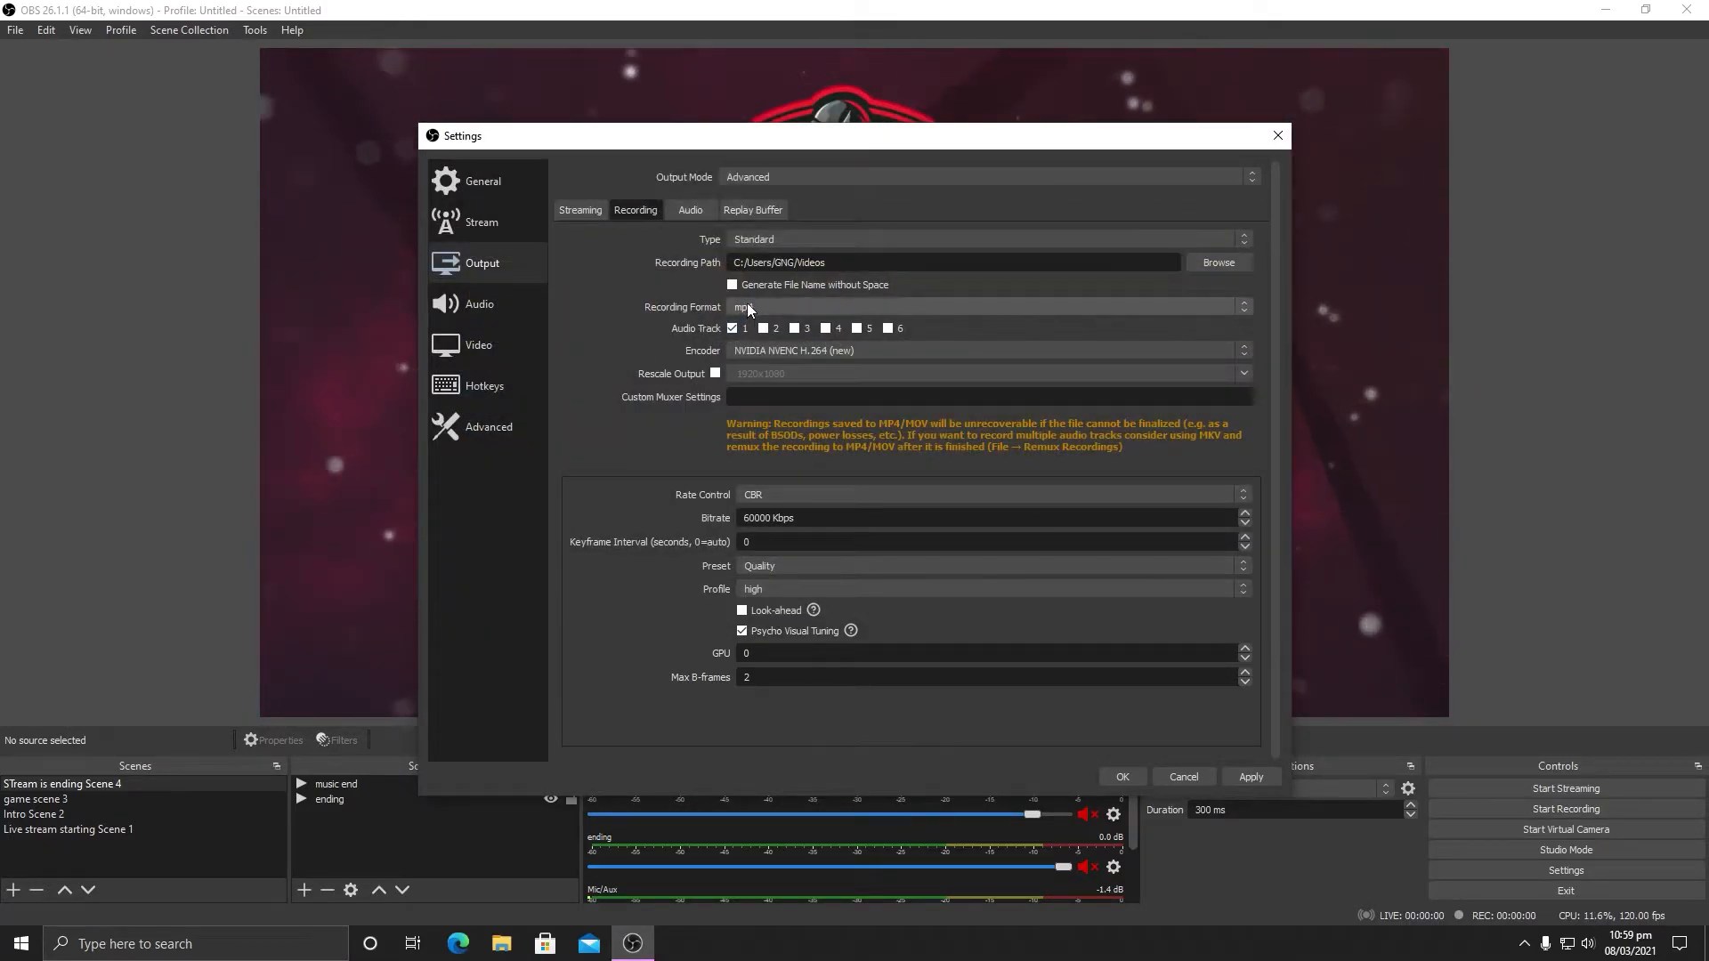
Step: Set the recording format to mp4 and the recording encoder to NVIDIA NVENC H.264 (new)
left_click(776, 305)
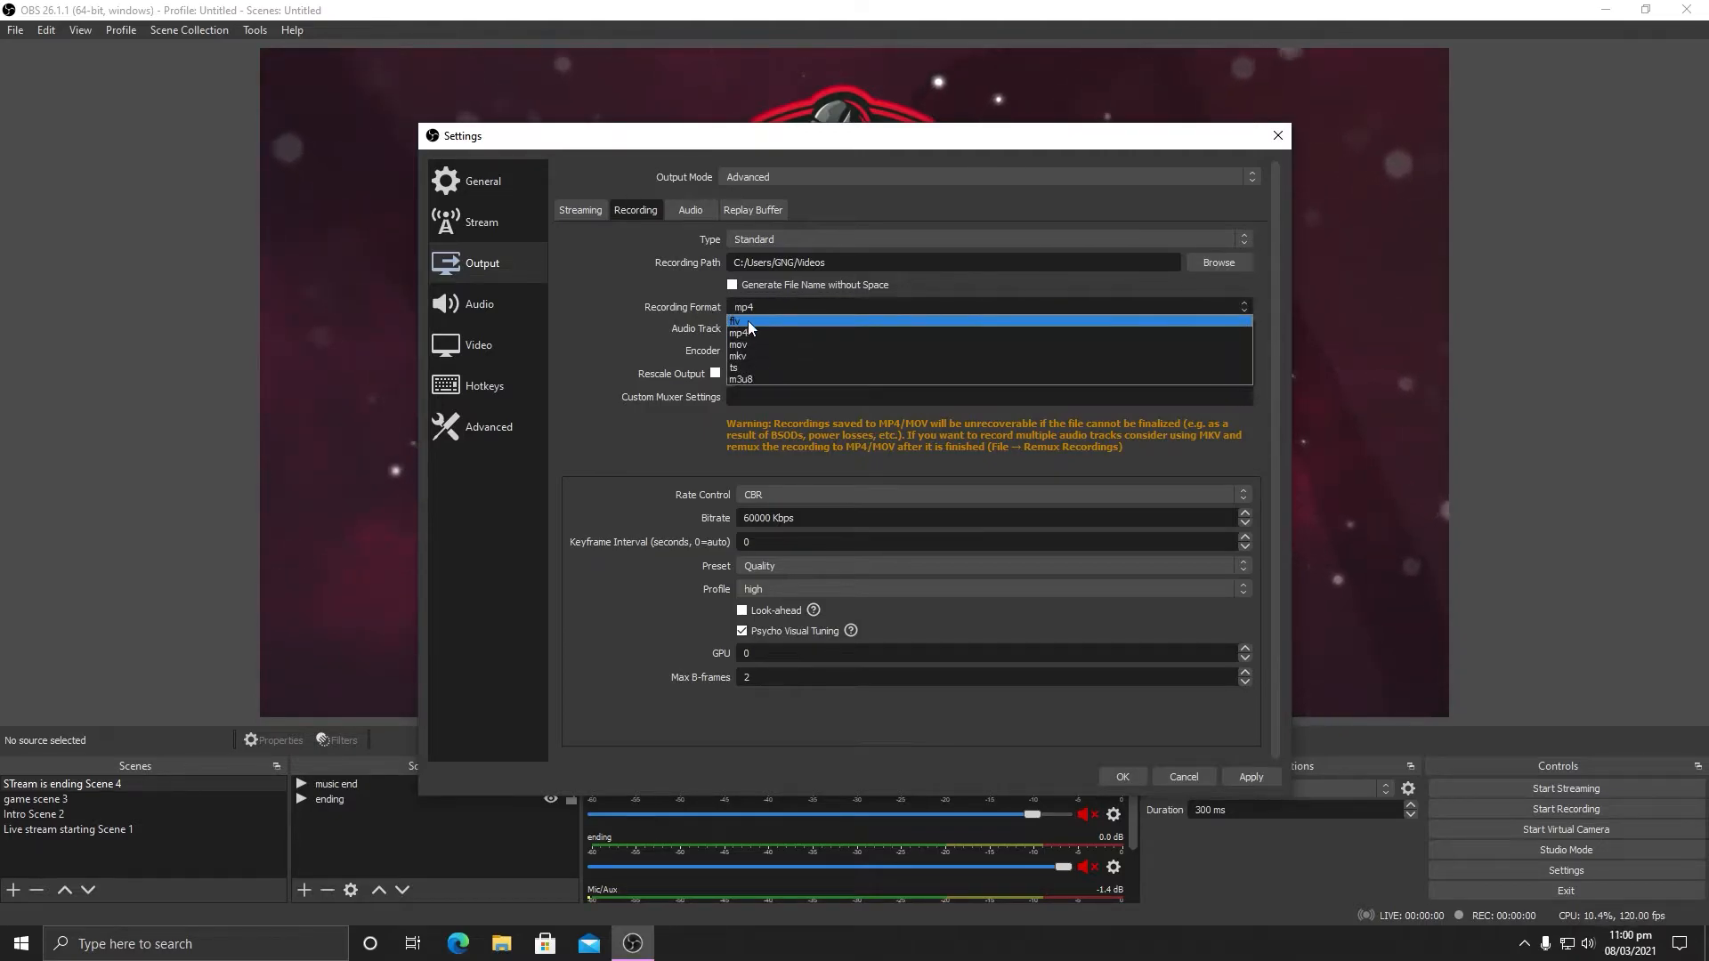
left_click(755, 333)
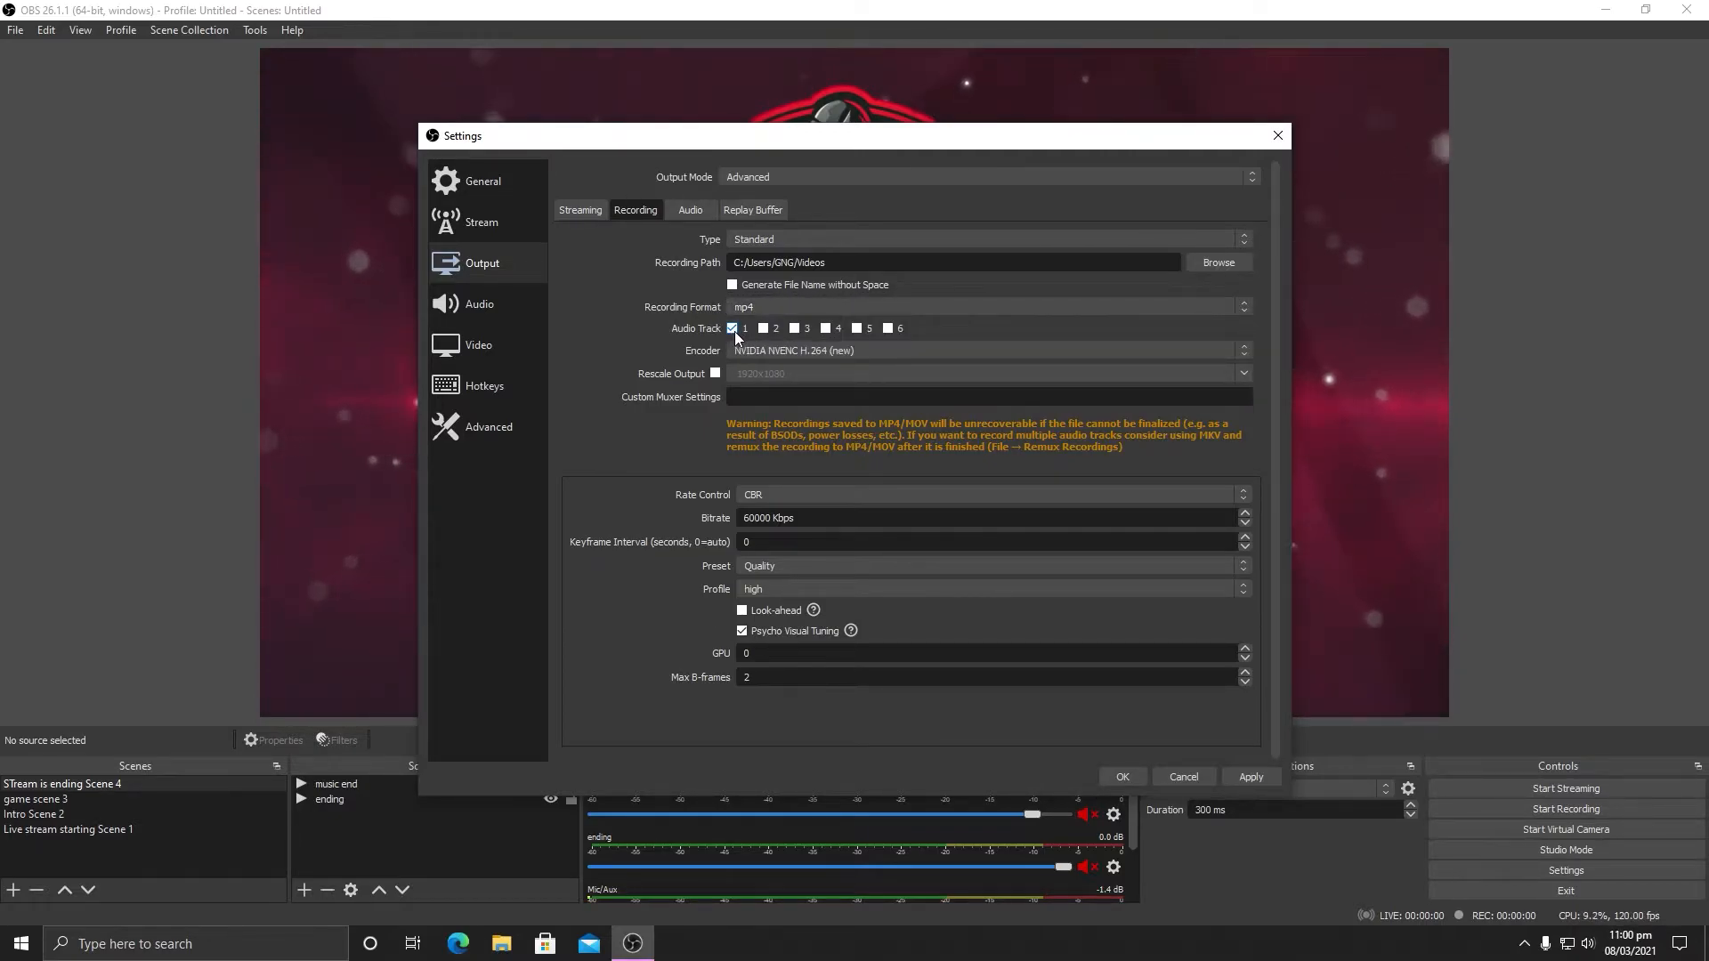
left_click(746, 352)
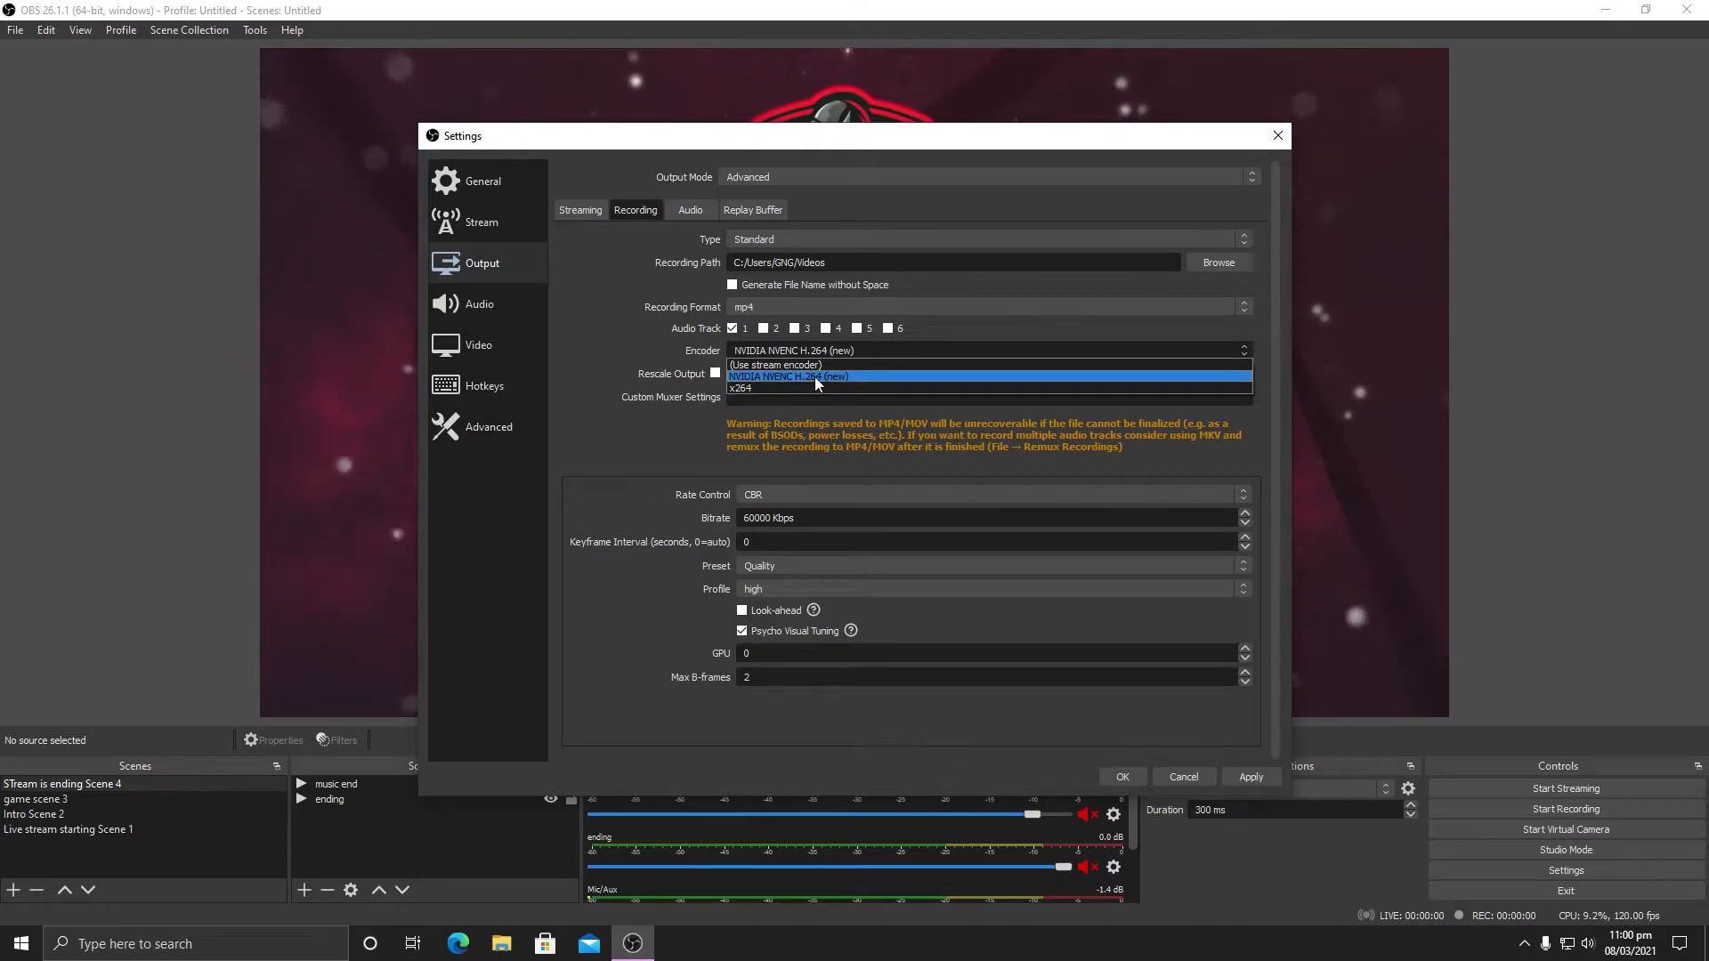
left_click(814, 376)
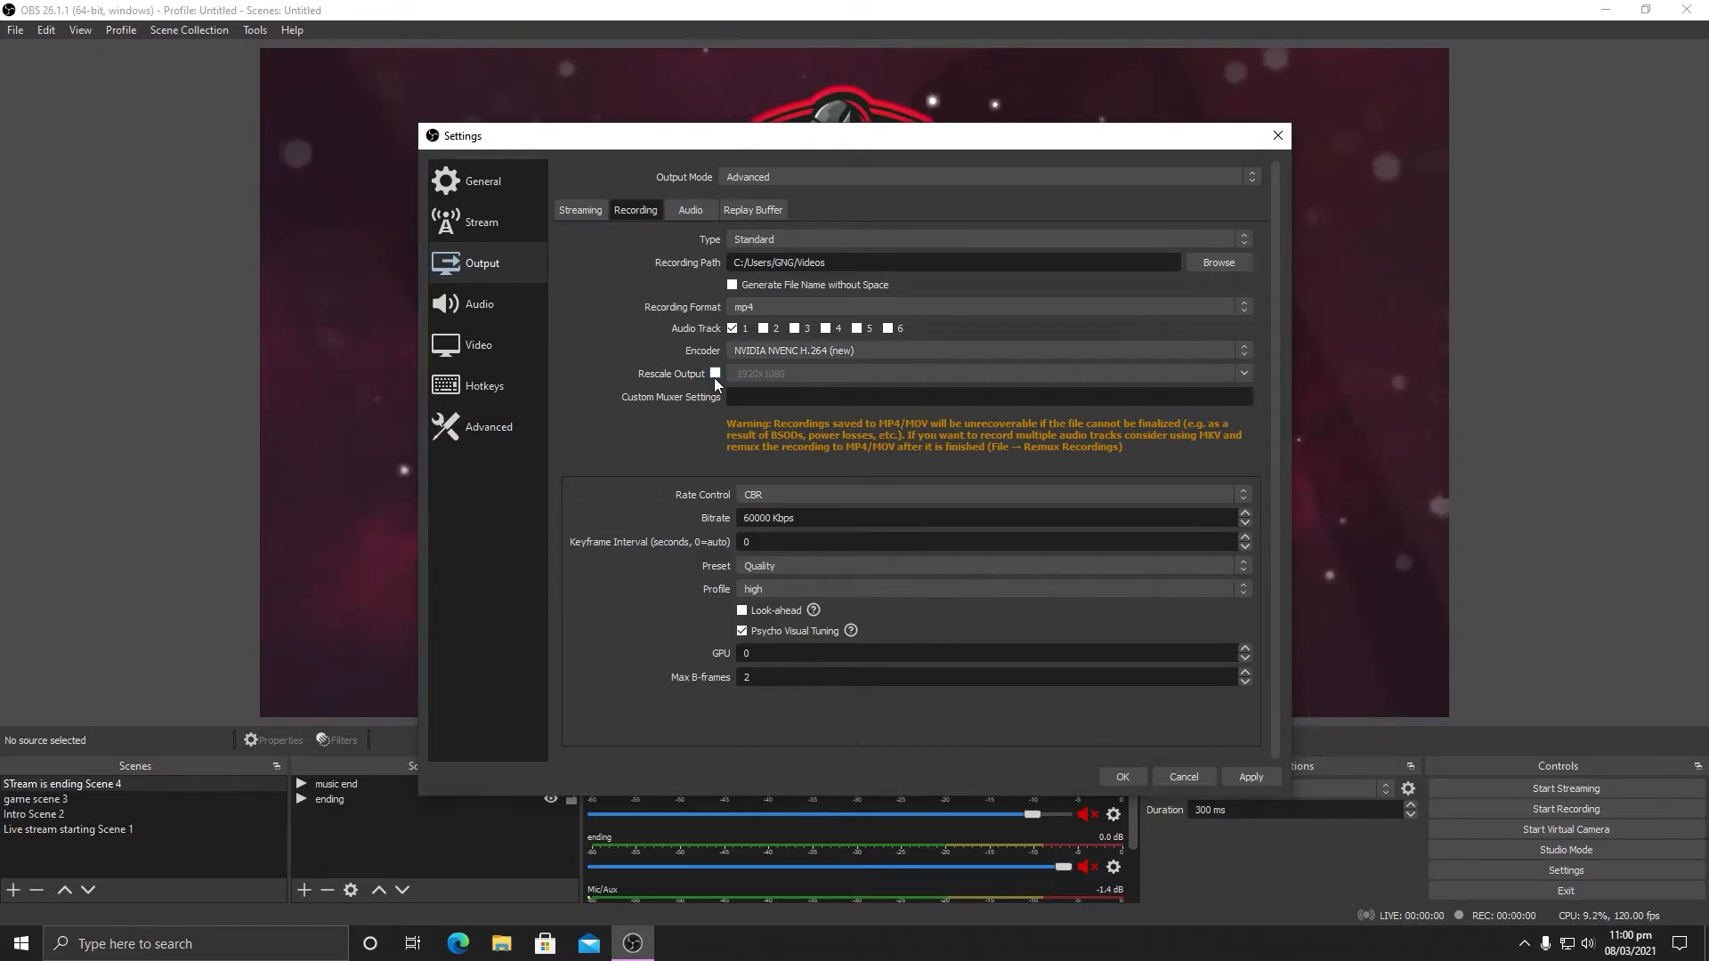
Step: Keep the rate control at CBR and try recording bitrates of 120000, 60000, 80000 and 40000 Kbps
left_click(755, 499)
left_click(752, 498)
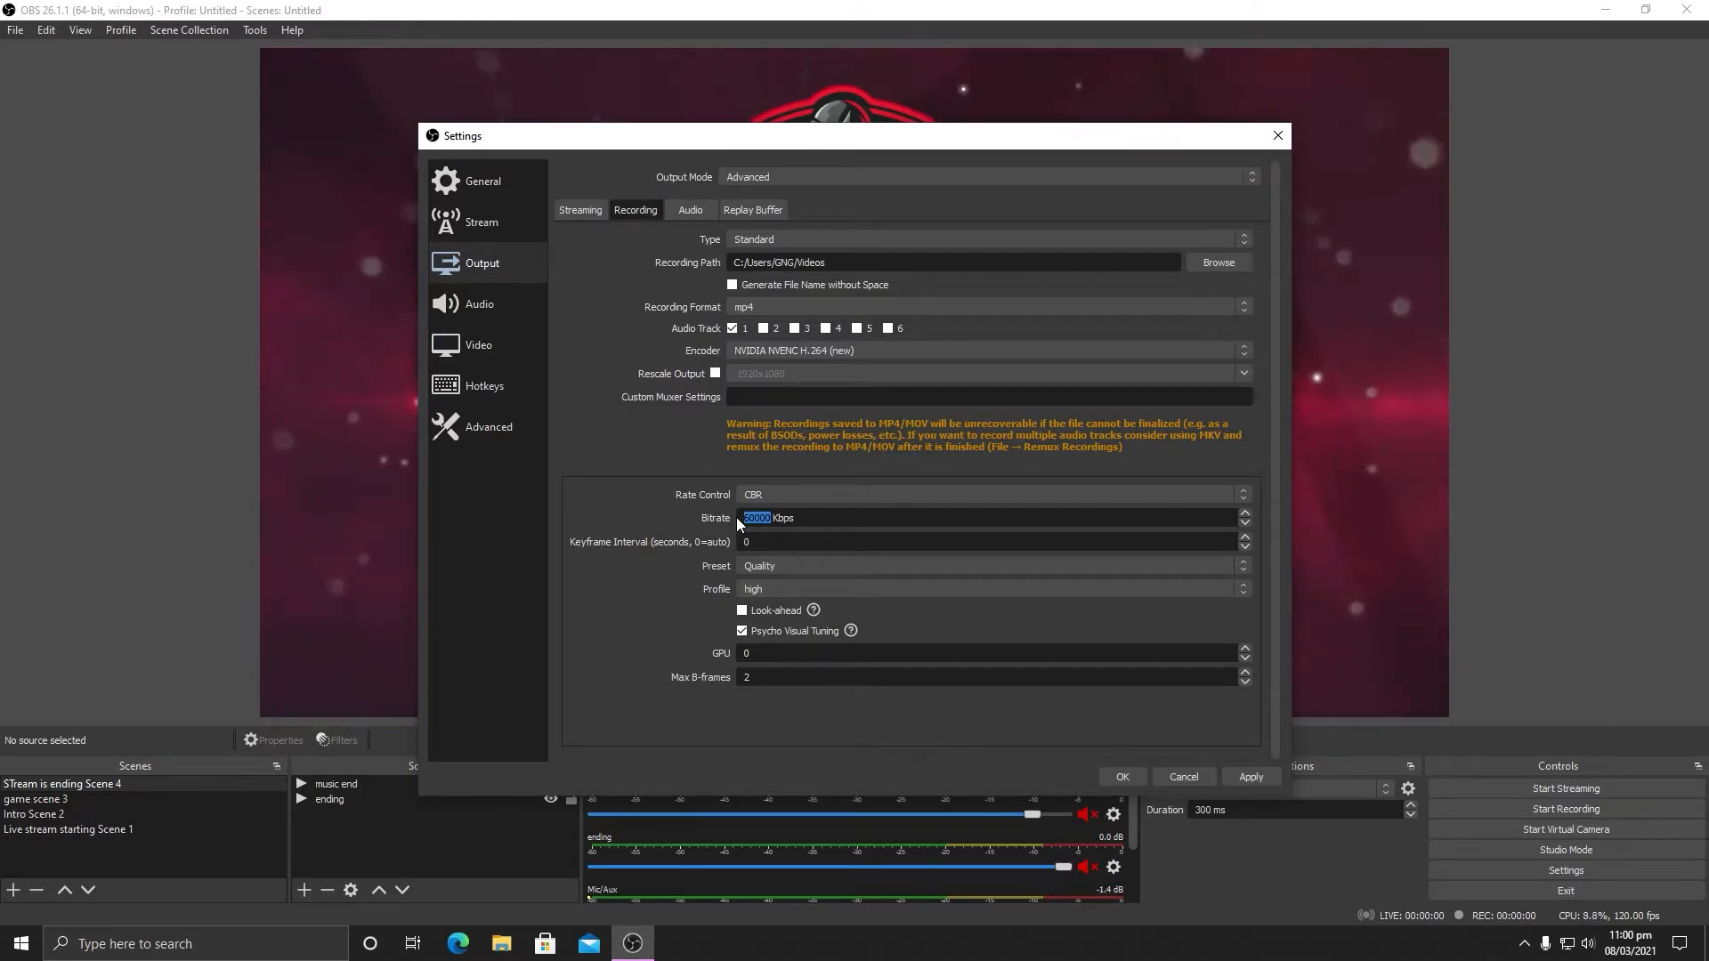
type("120000")
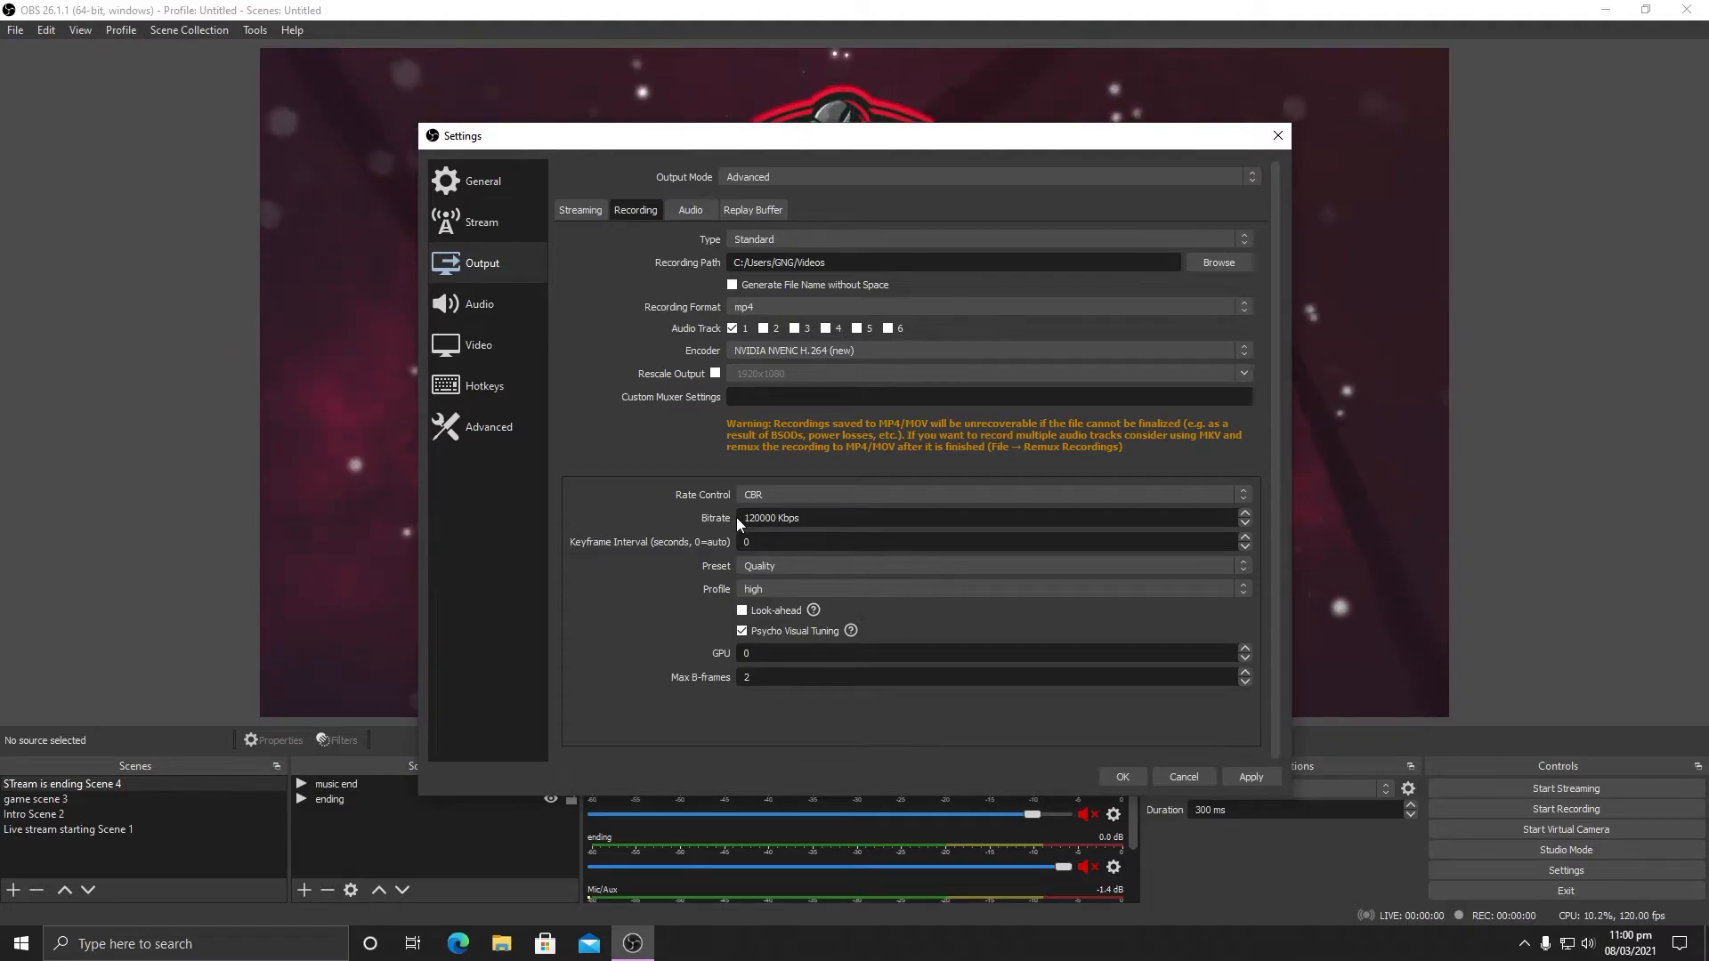
type("600")
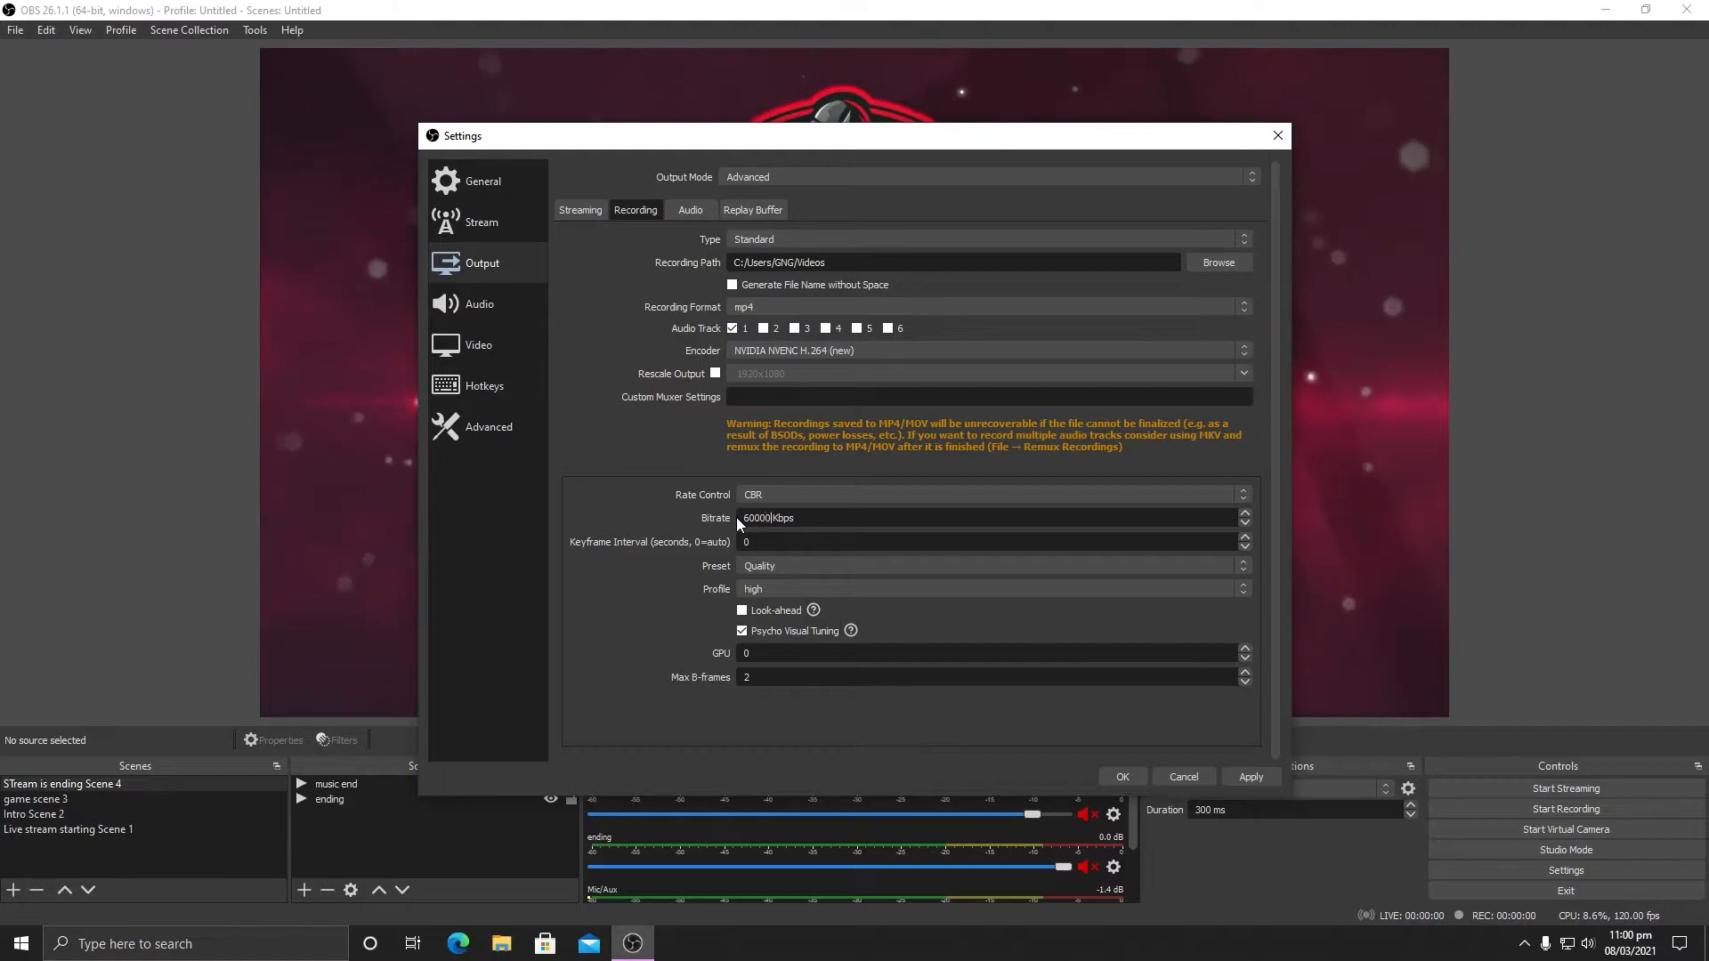
type("00")
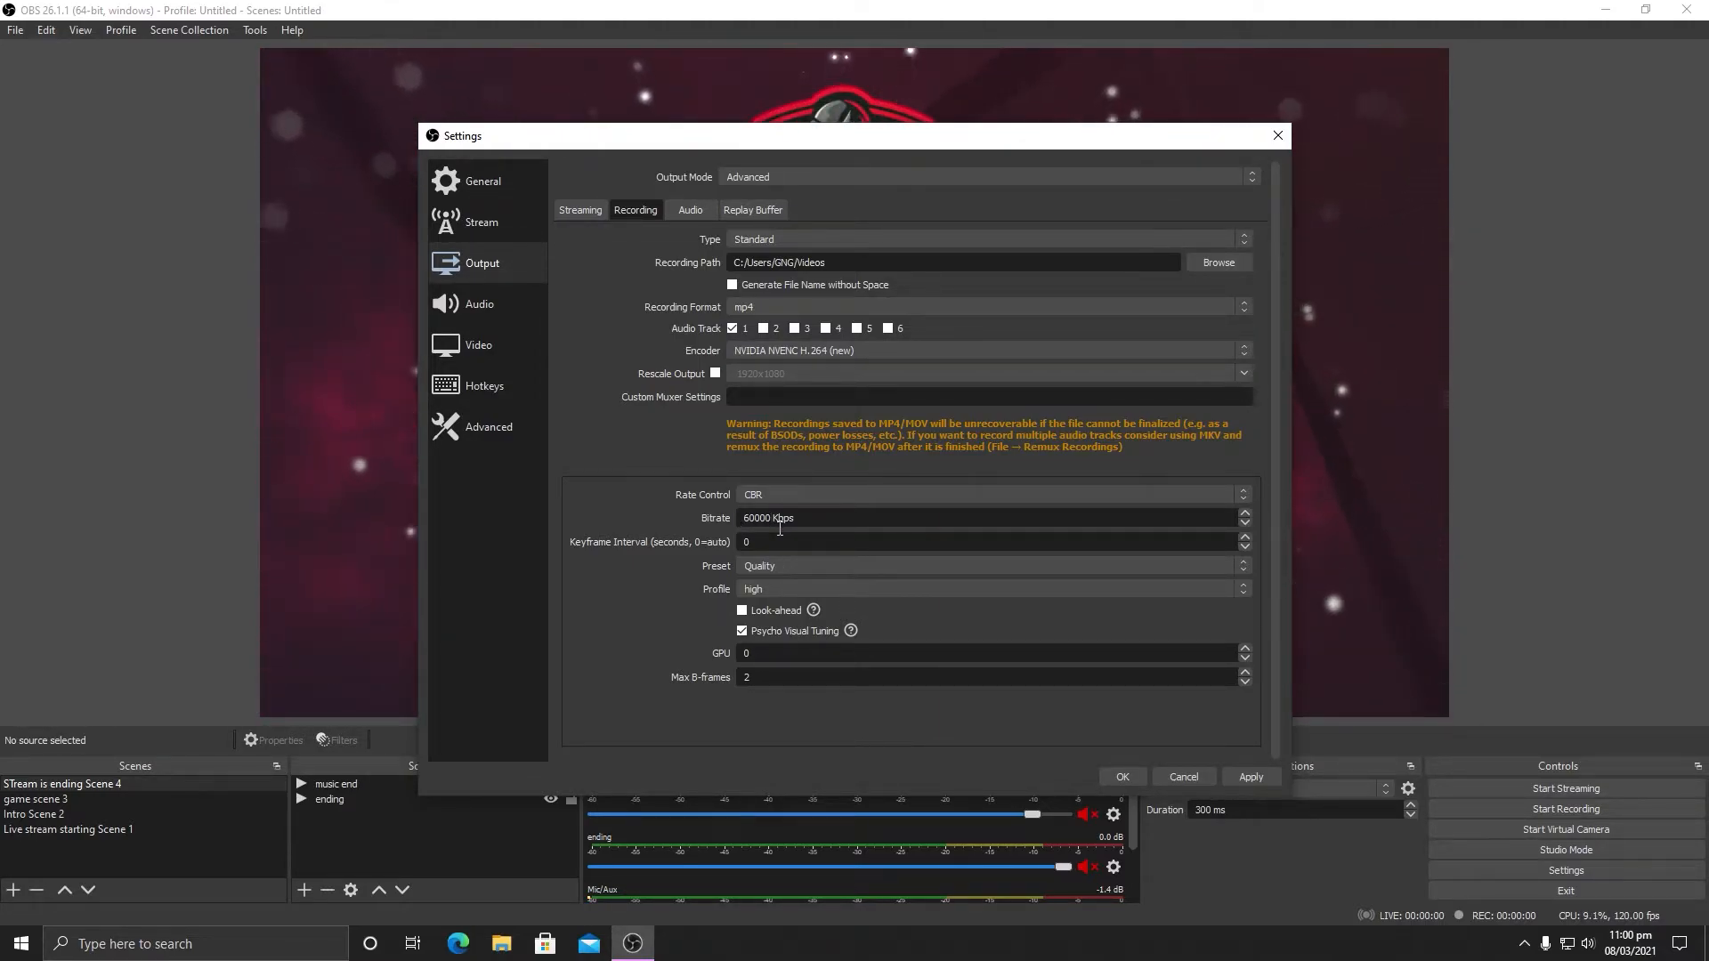
type("80000")
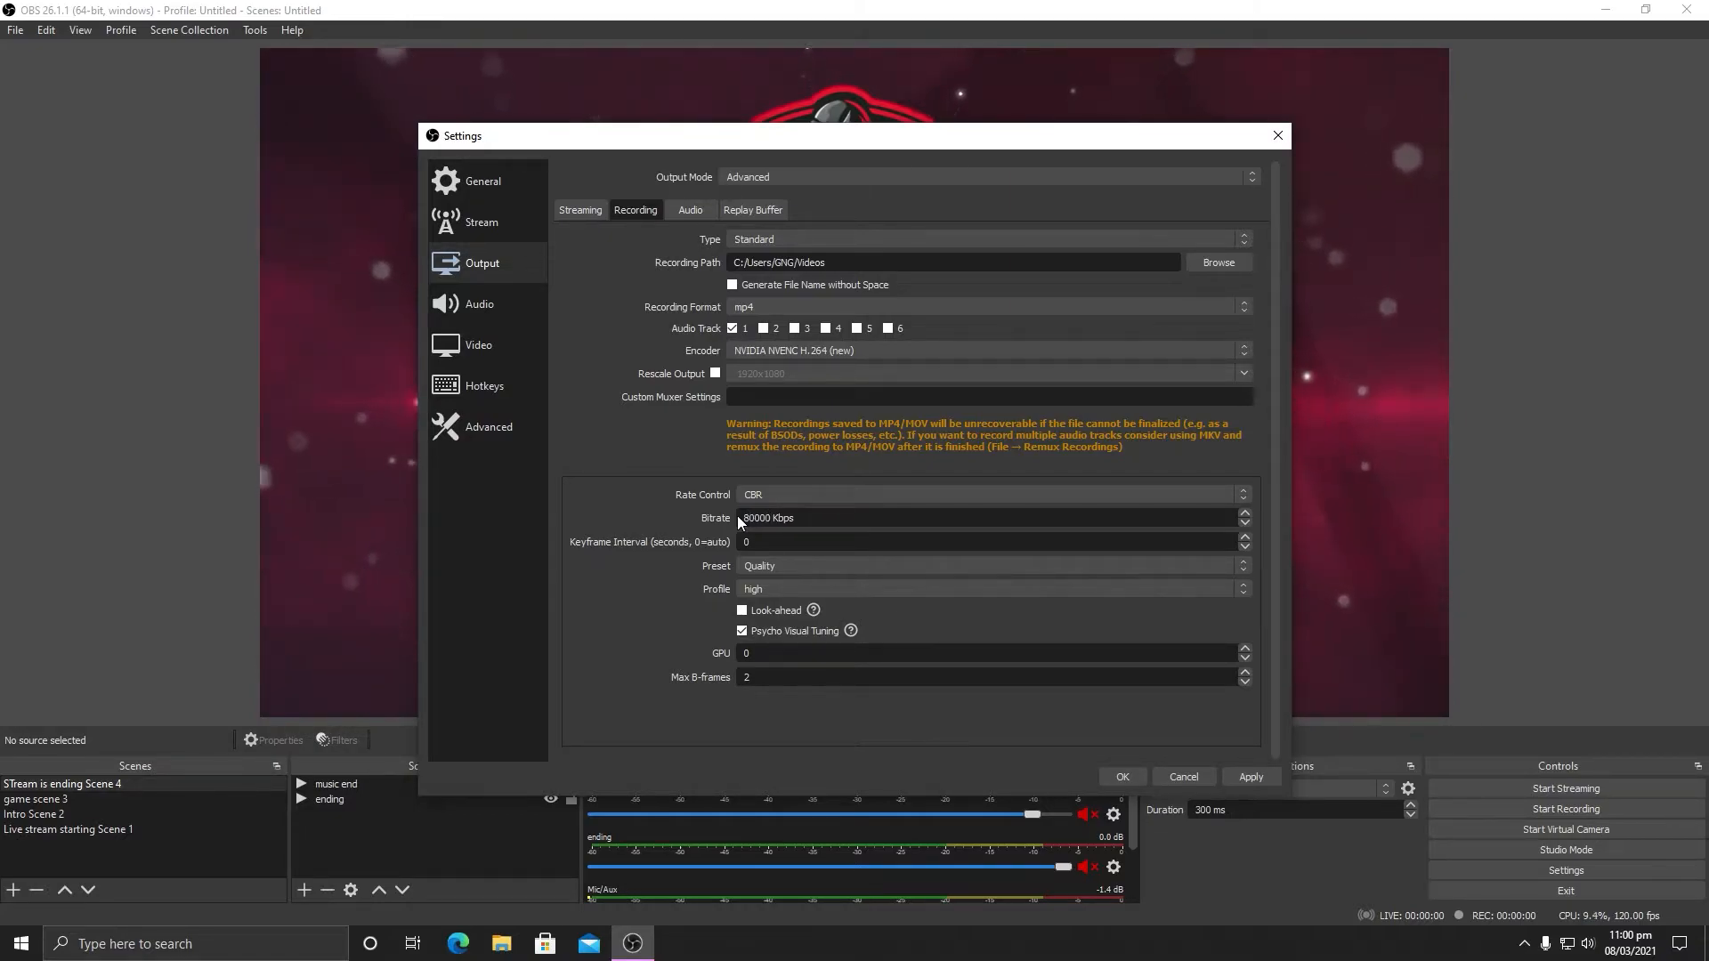
left_click_drag(771, 518, 728, 519)
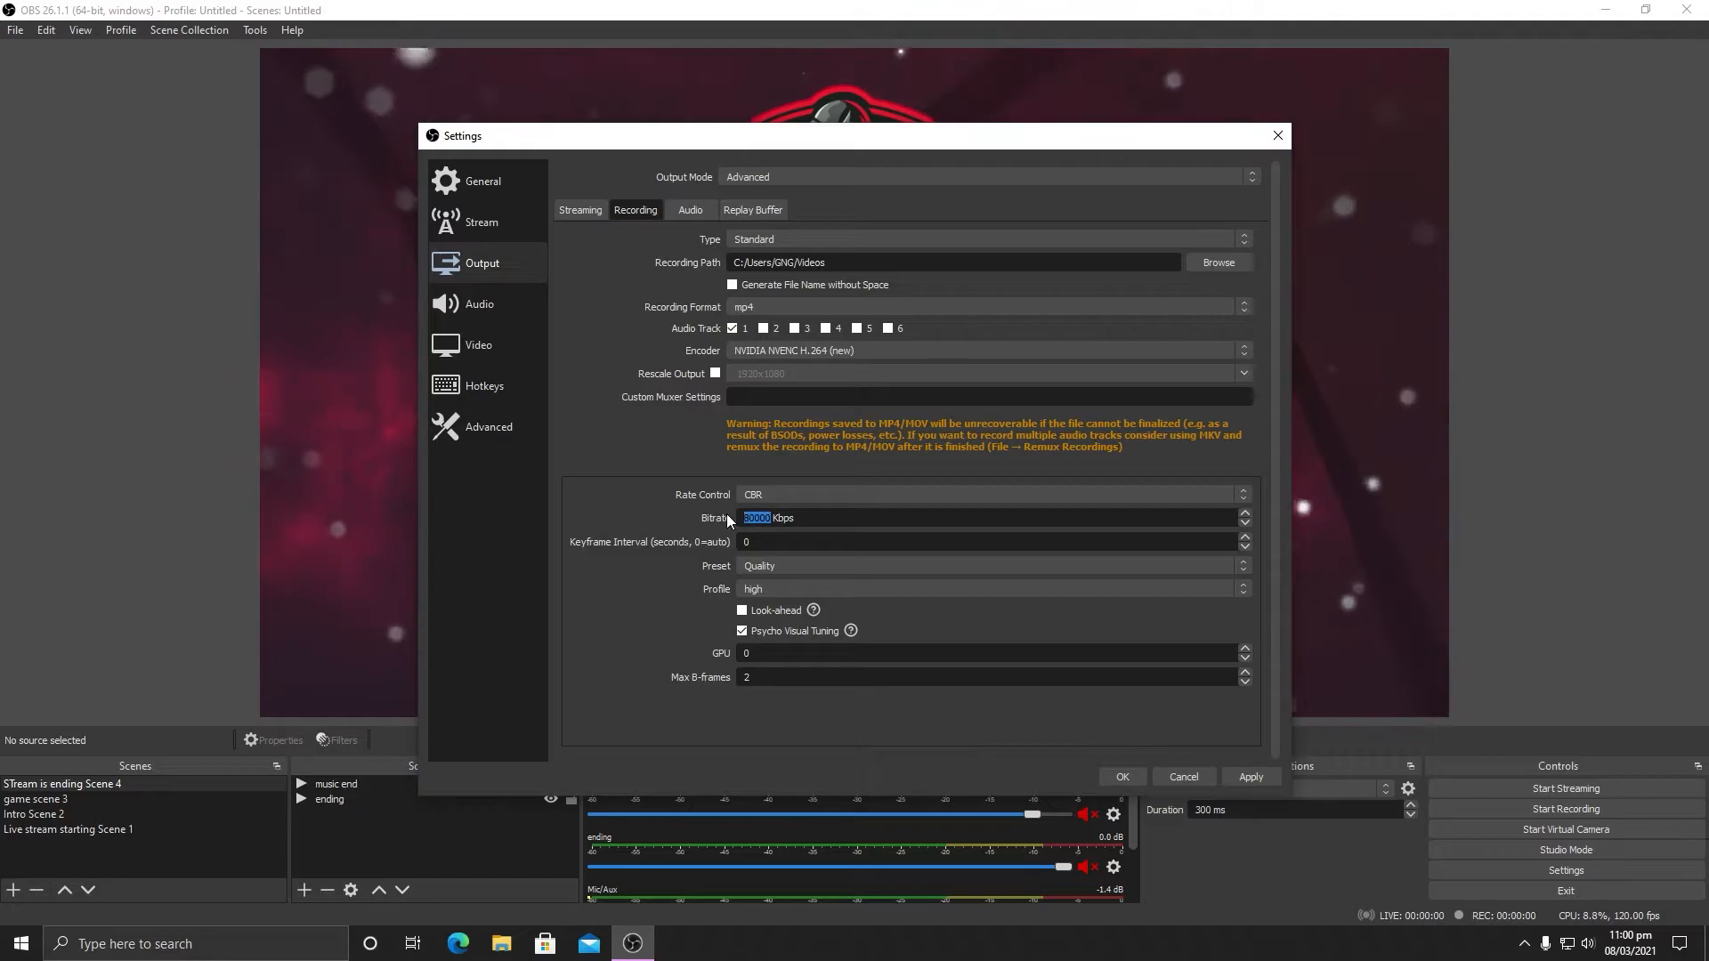
type("40000")
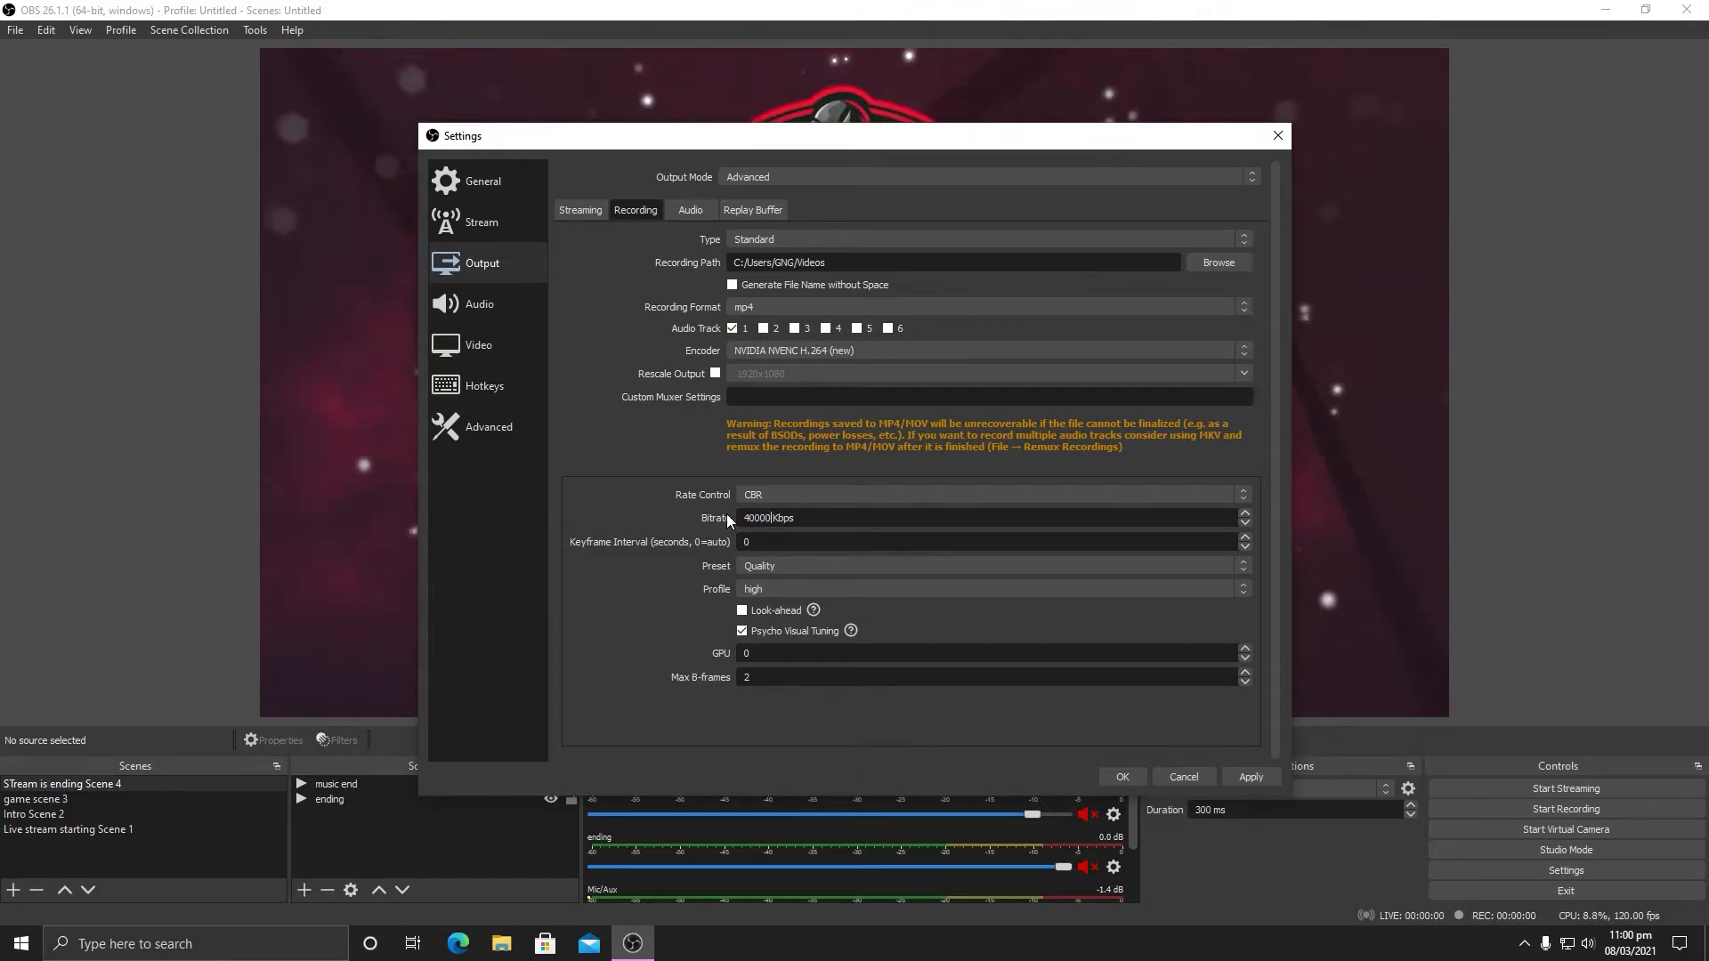
Step: Set the recording bitrate to 60000 Kbps
key("BackSpace")
key("BackSpace")
key("BackSpace")
key("BackSpace")
key("BackSpace")
type("60000")
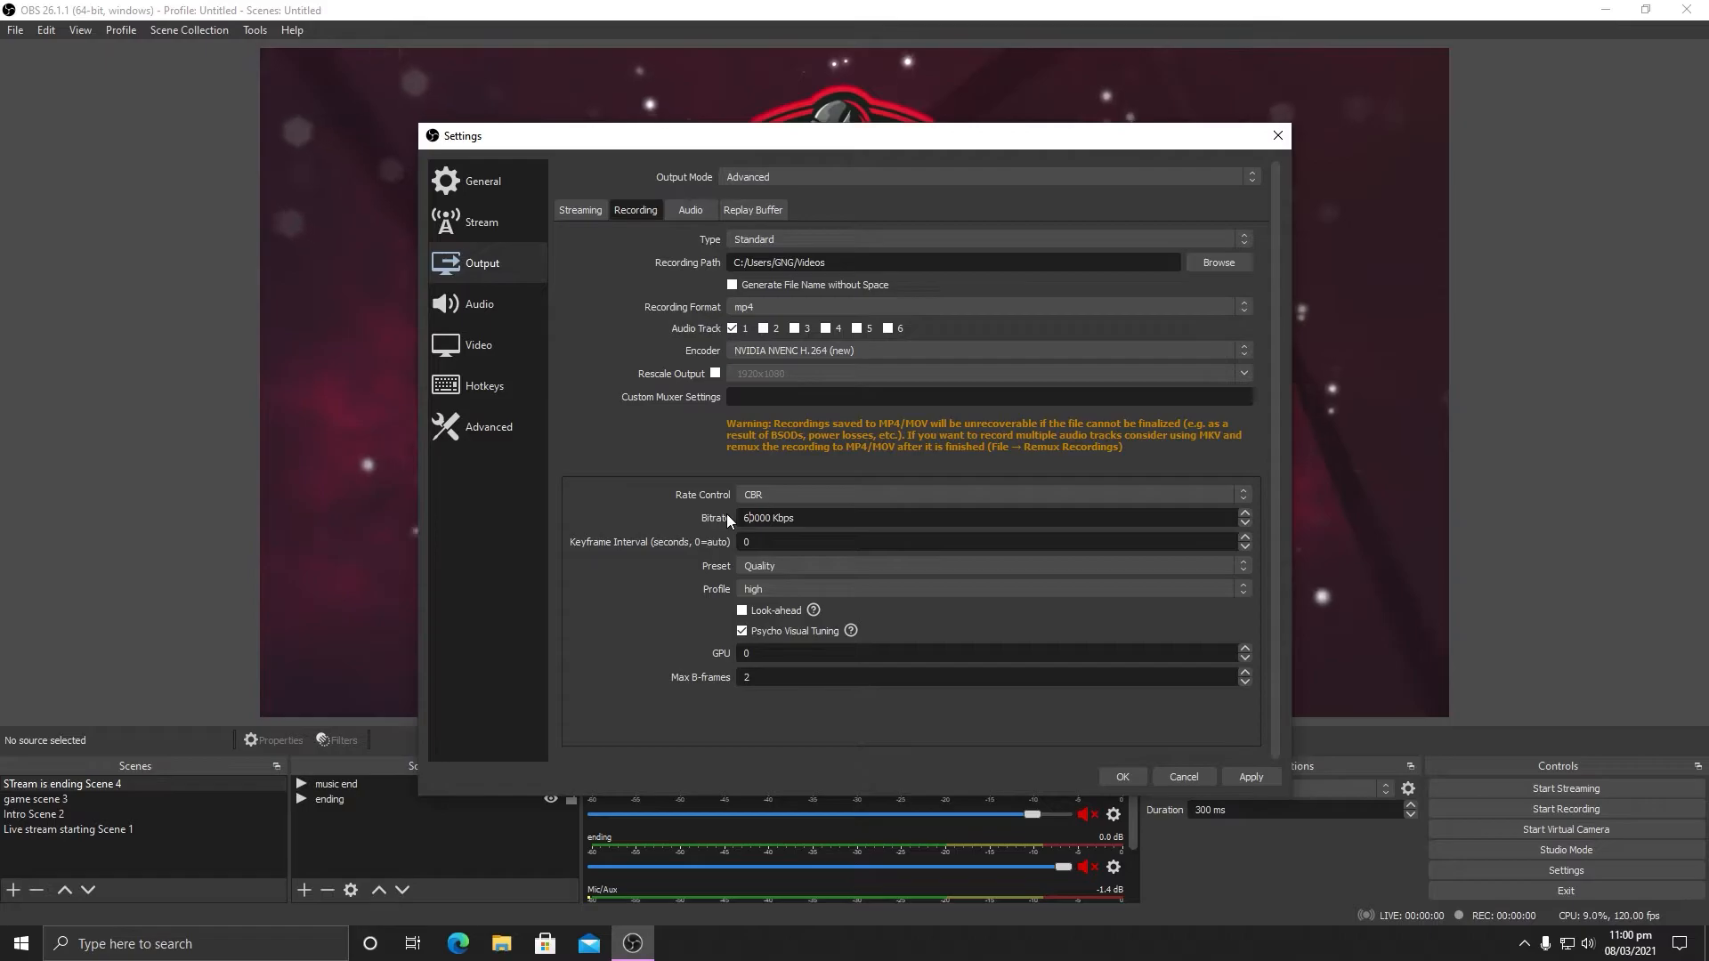
Step: Set the recording encoder preset to Quality
left_click(767, 568)
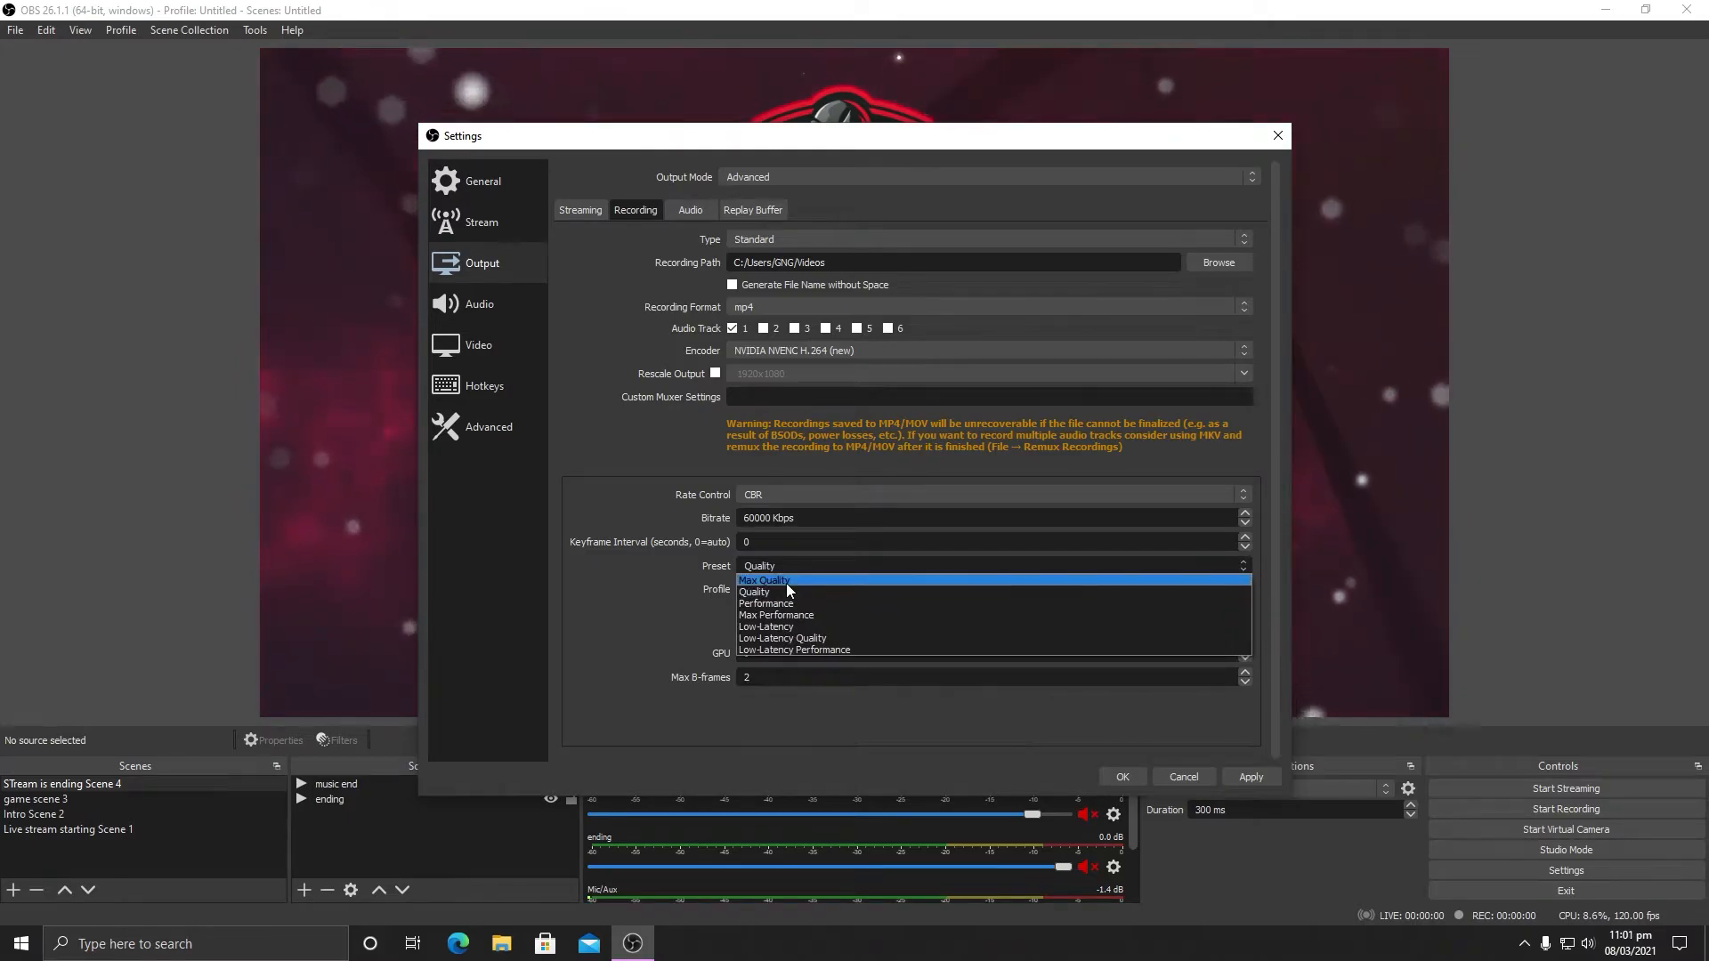
left_click(782, 588)
left_click(785, 569)
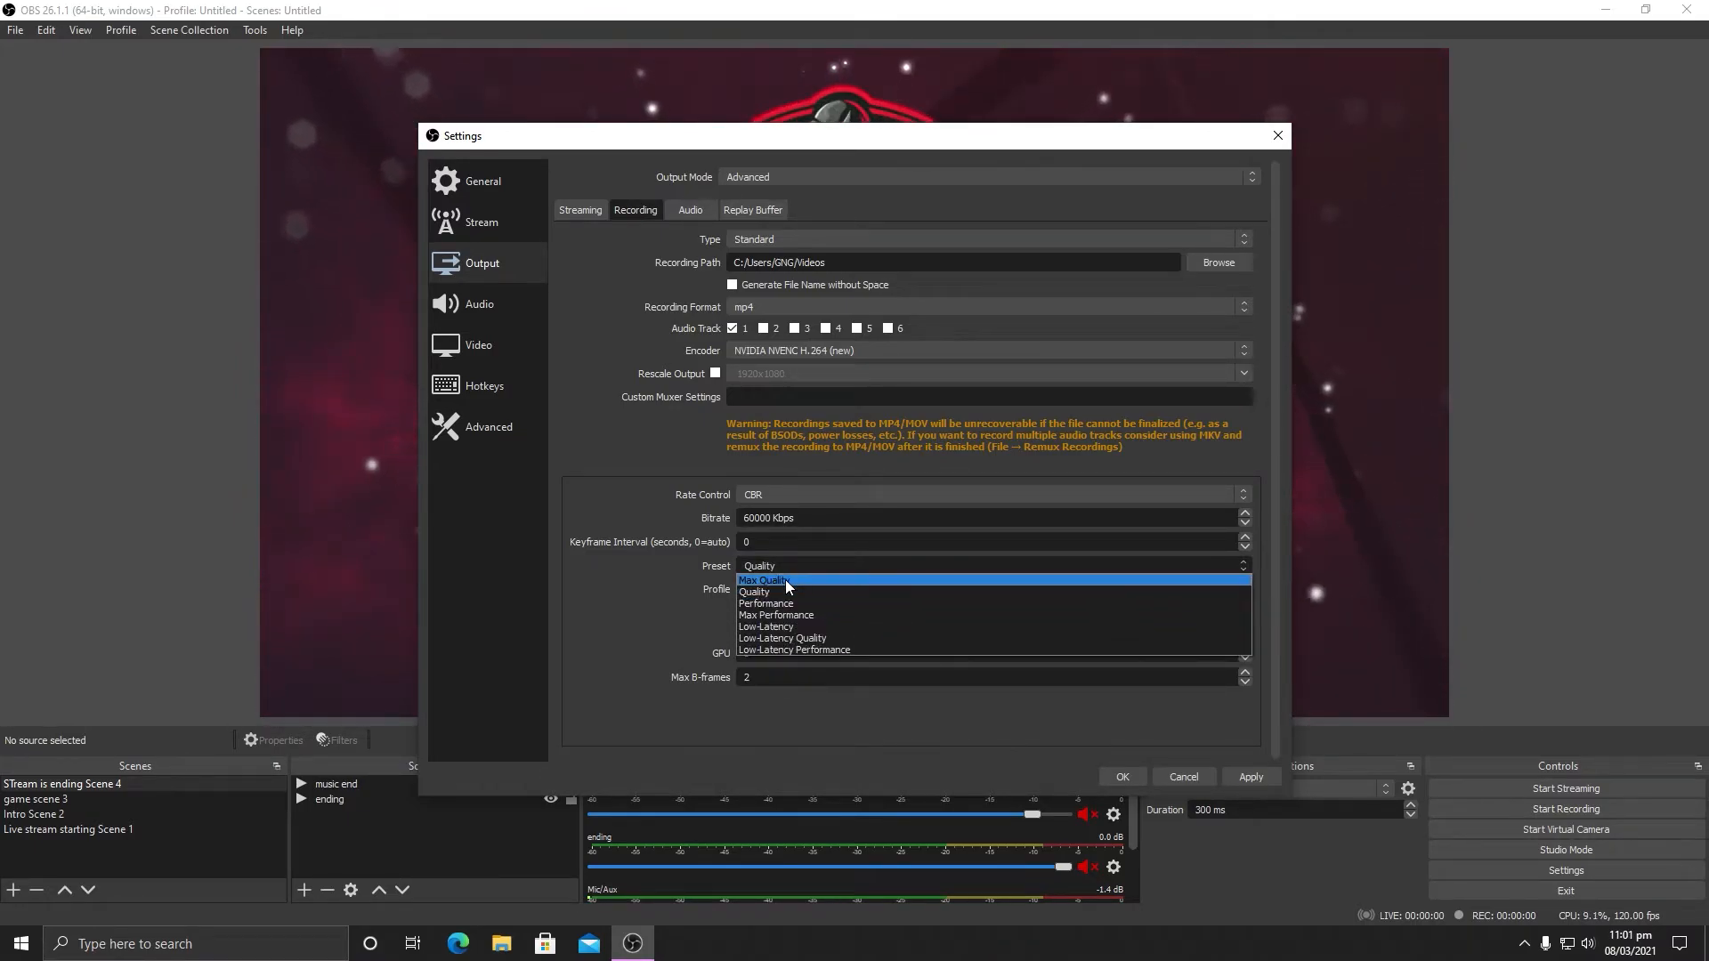
left_click(782, 591)
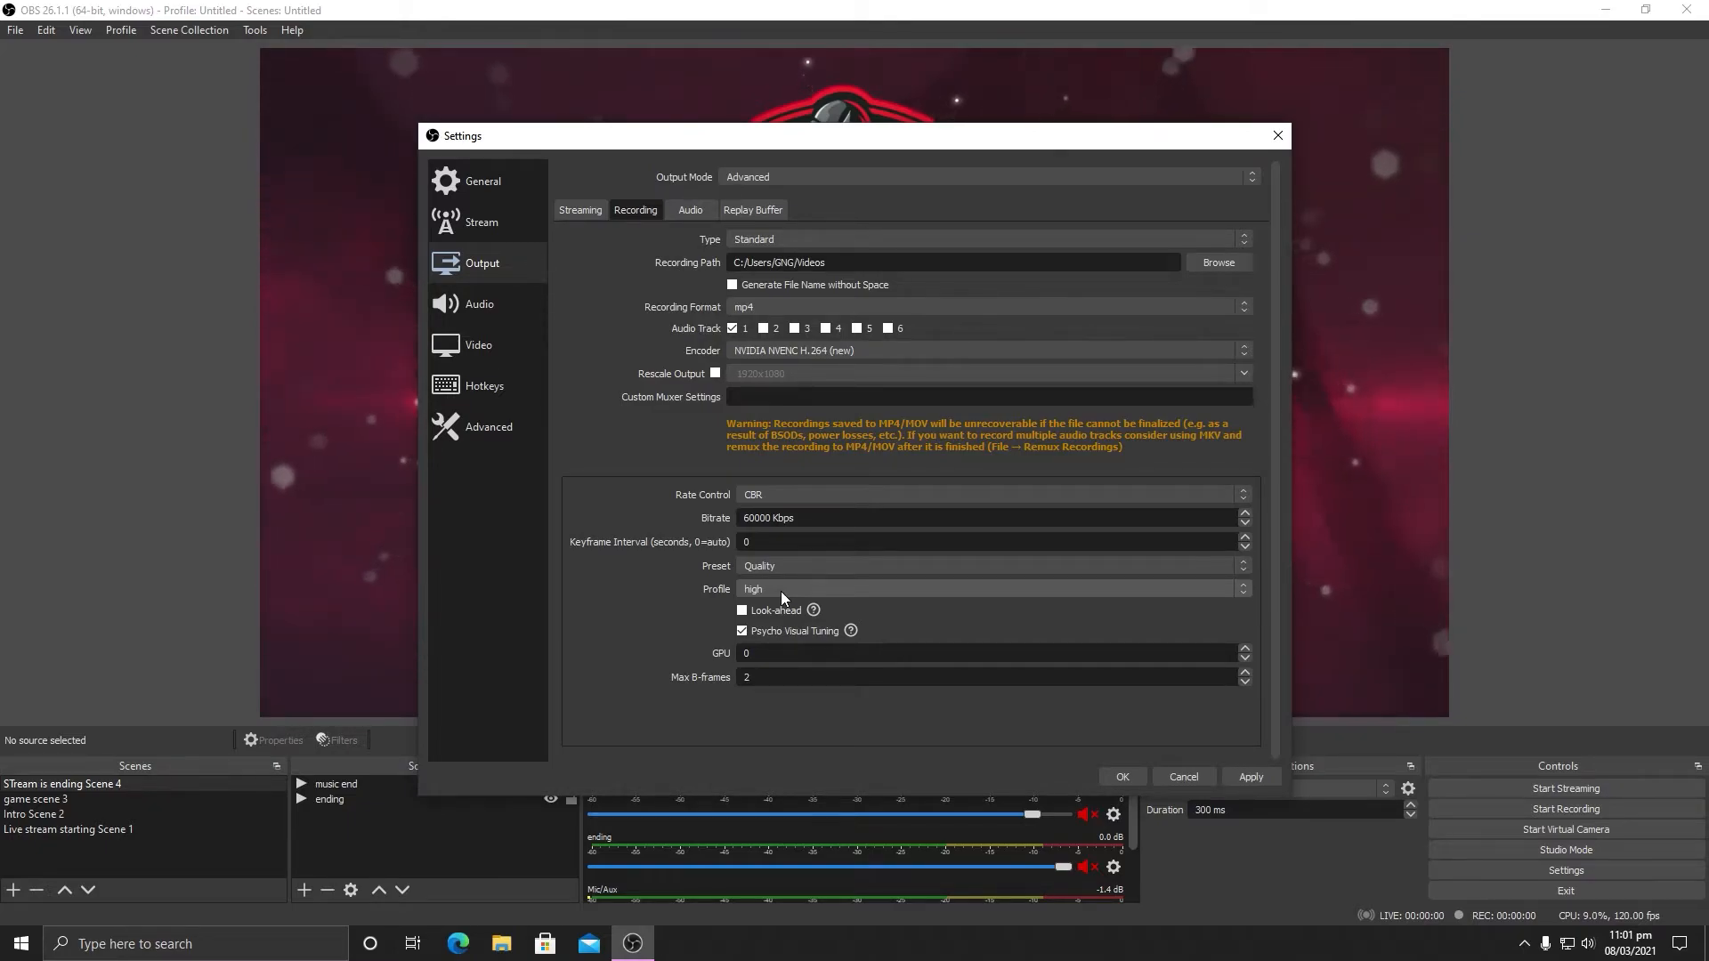
Step: Keep the recording encoder profile at high, with GPU at 0 and Max B-frames at 2
left_click(781, 591)
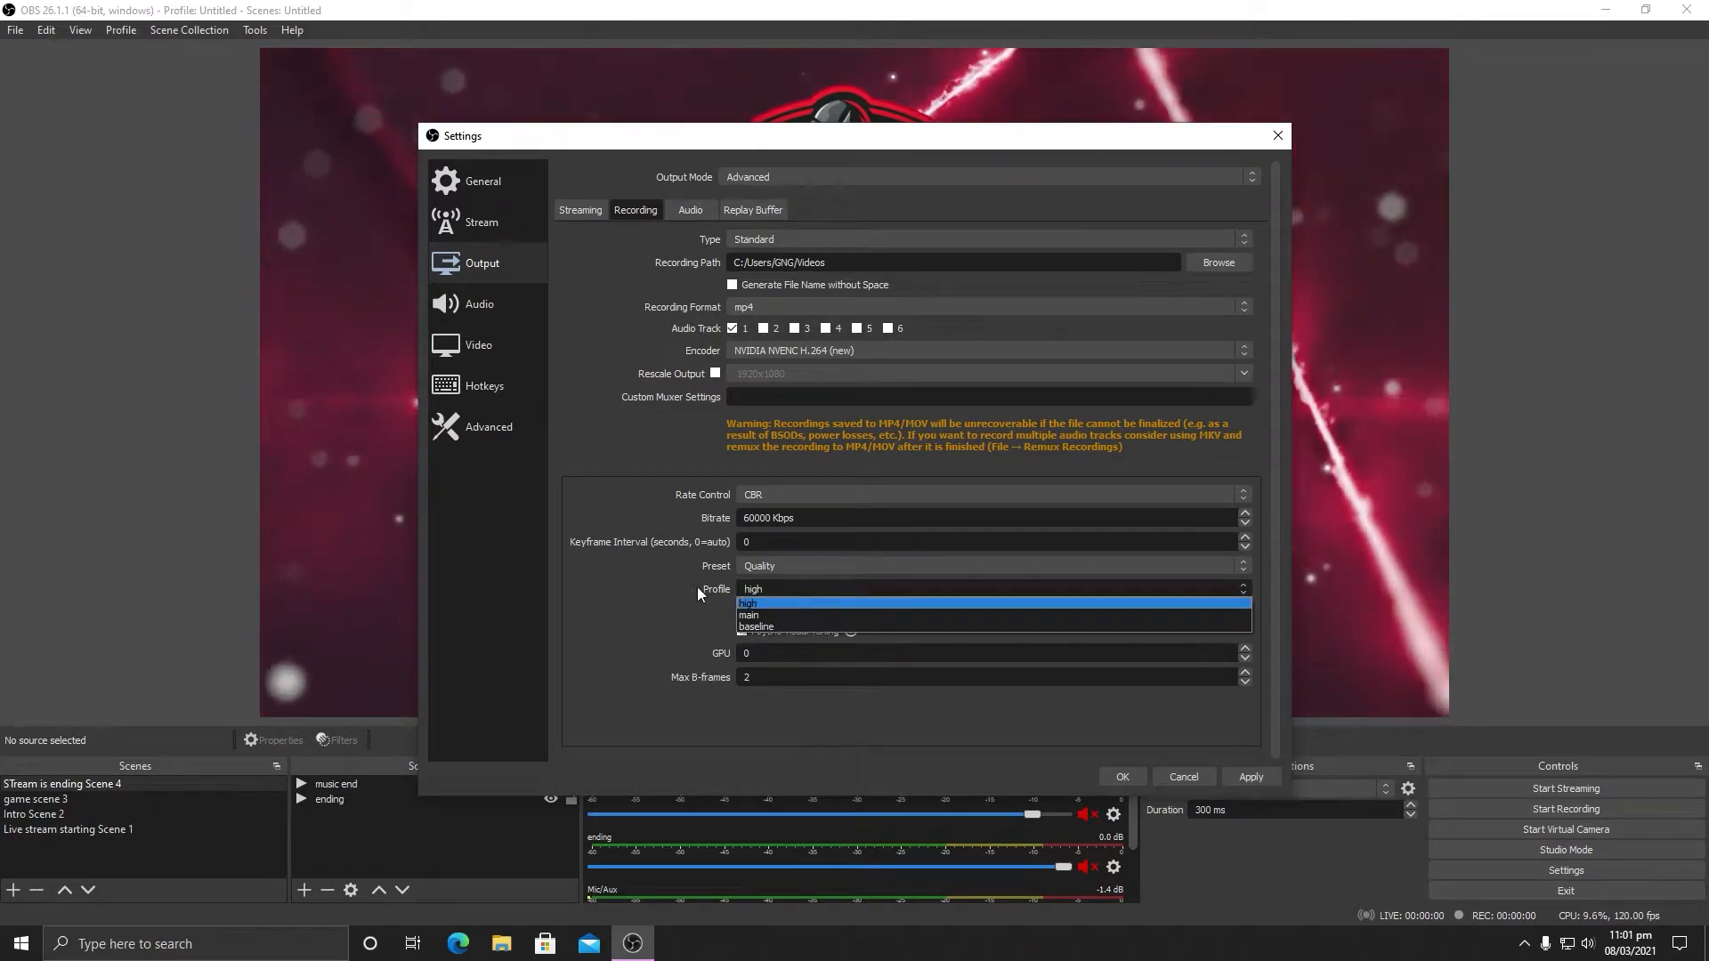
left_click(767, 590)
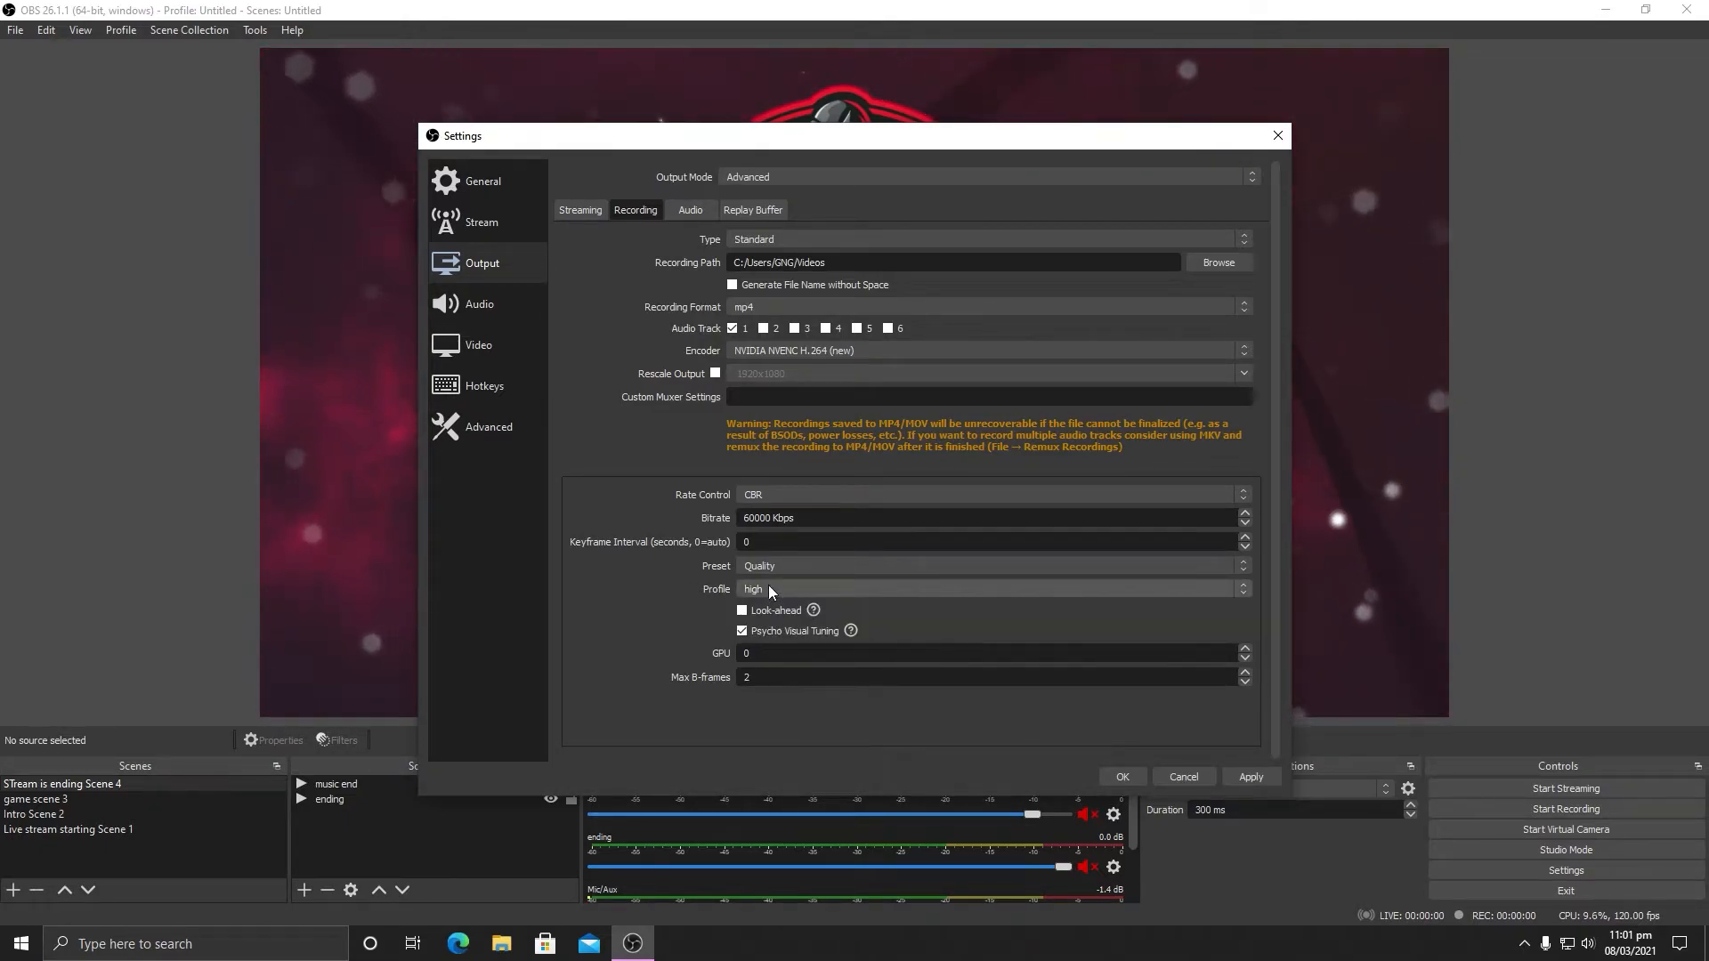
double_click(745, 654)
double_click(778, 682)
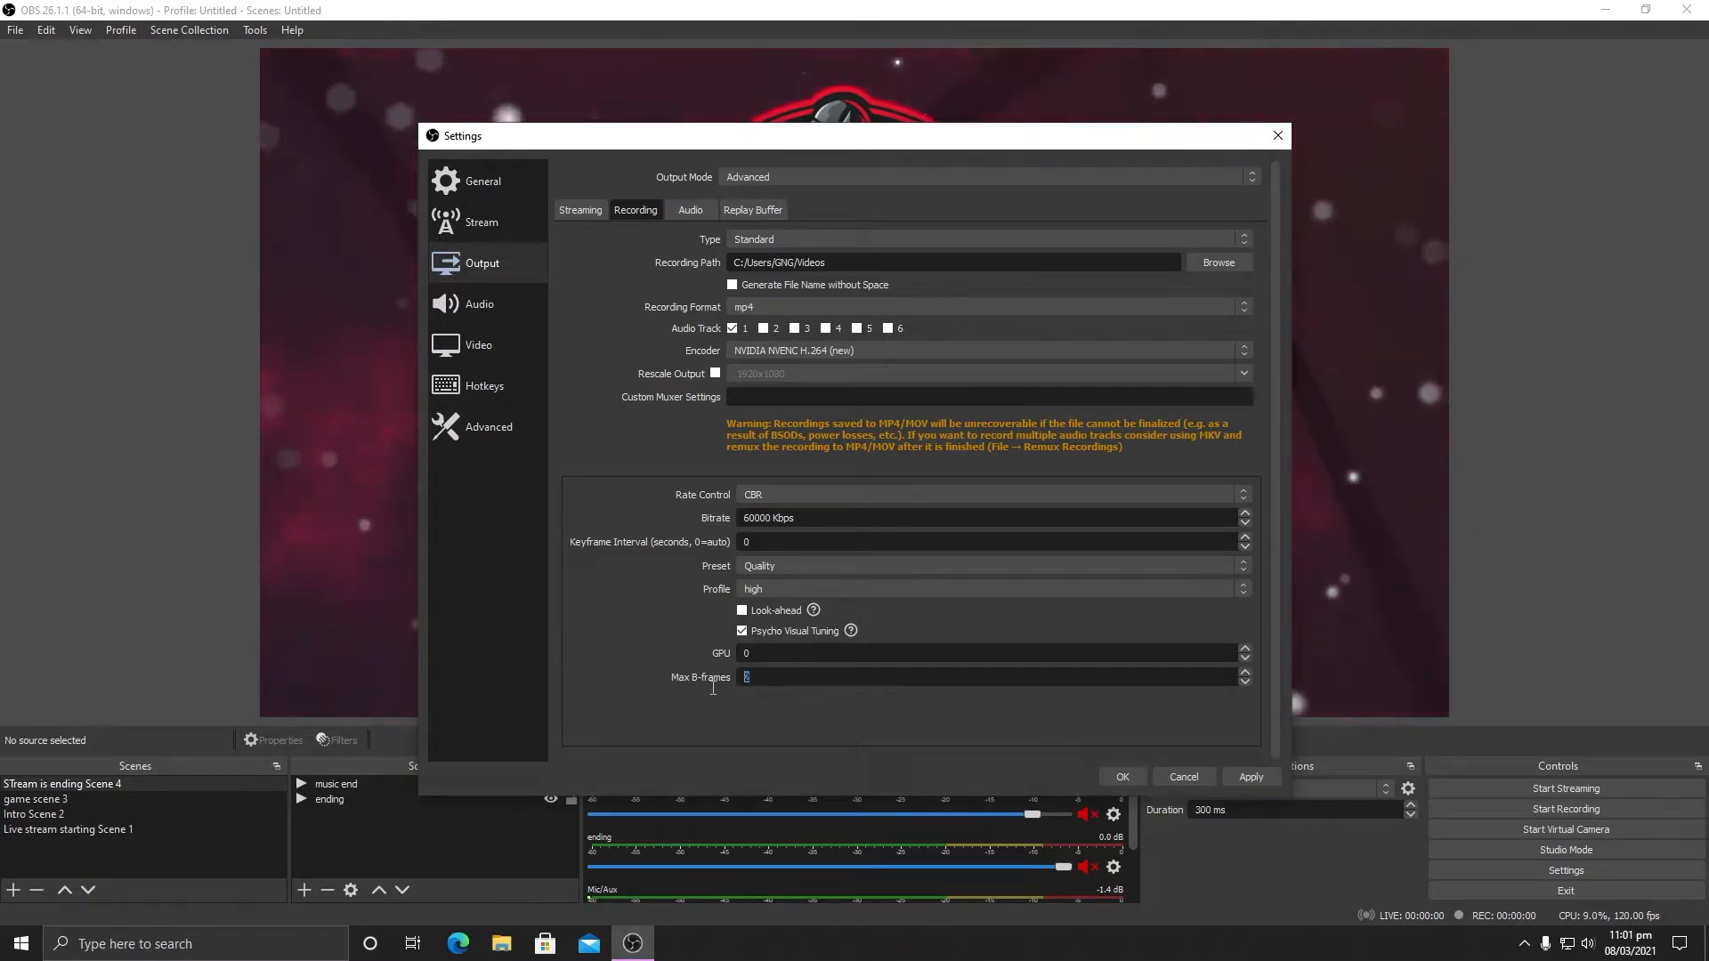
Step: In the audio settings, choose a 48 kHz sample rate and Stereo channels
left_click(504, 304)
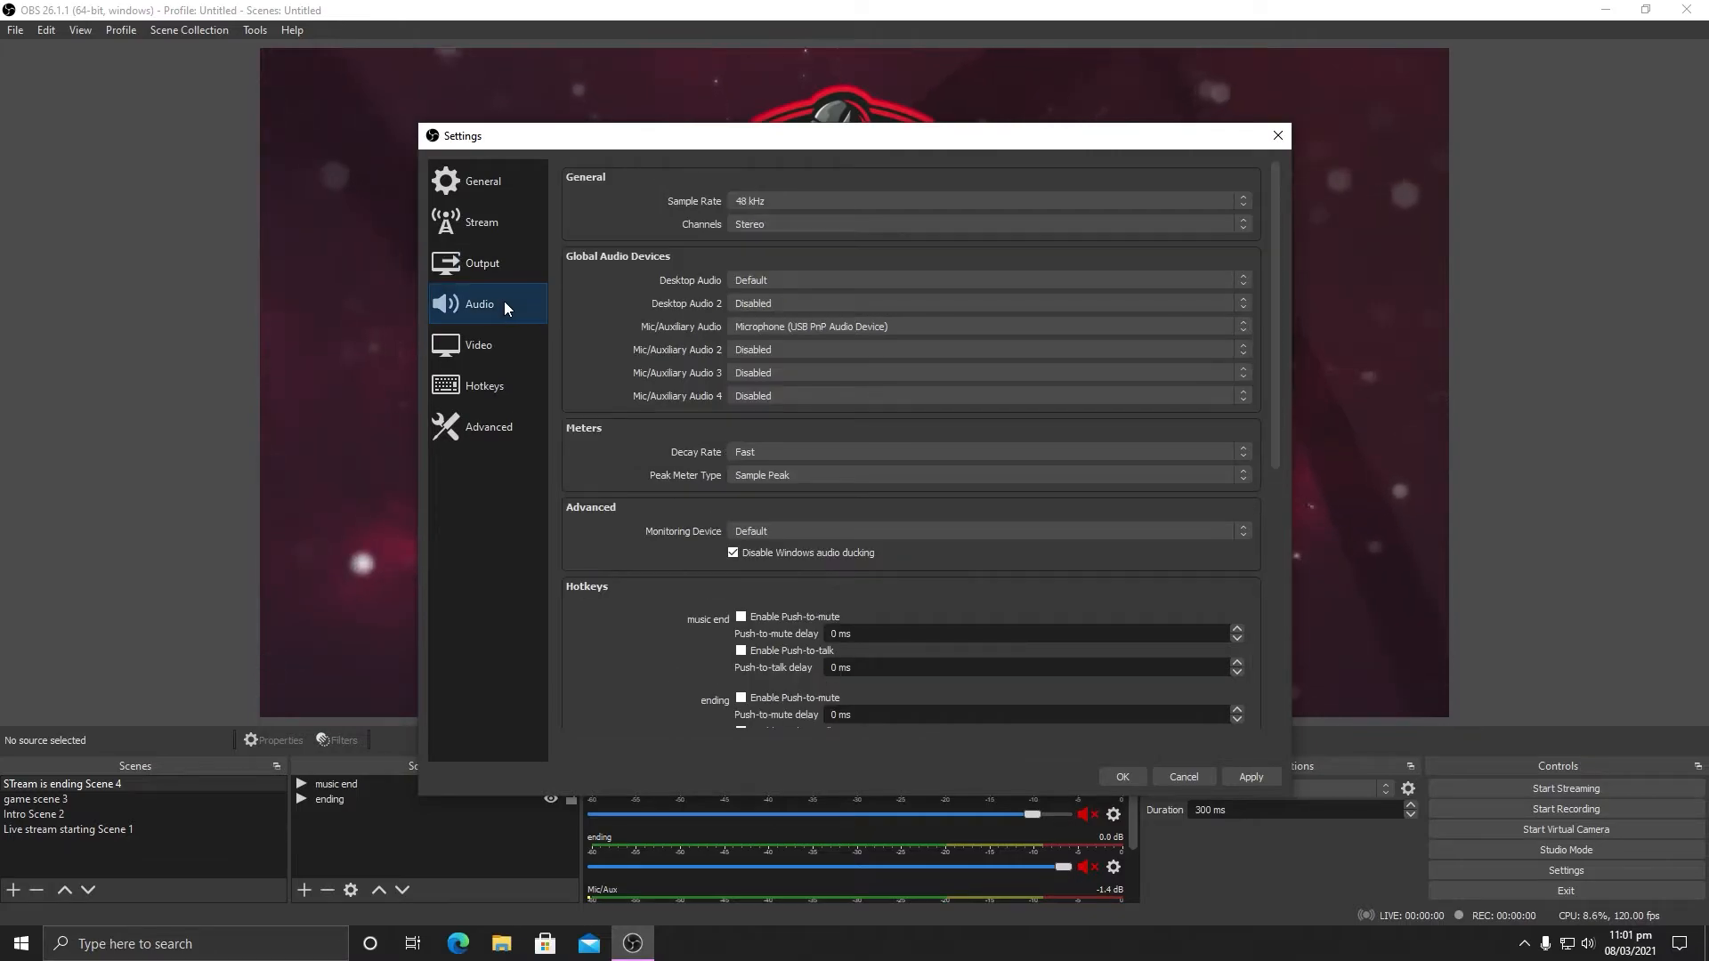
left_click(755, 201)
left_click(769, 223)
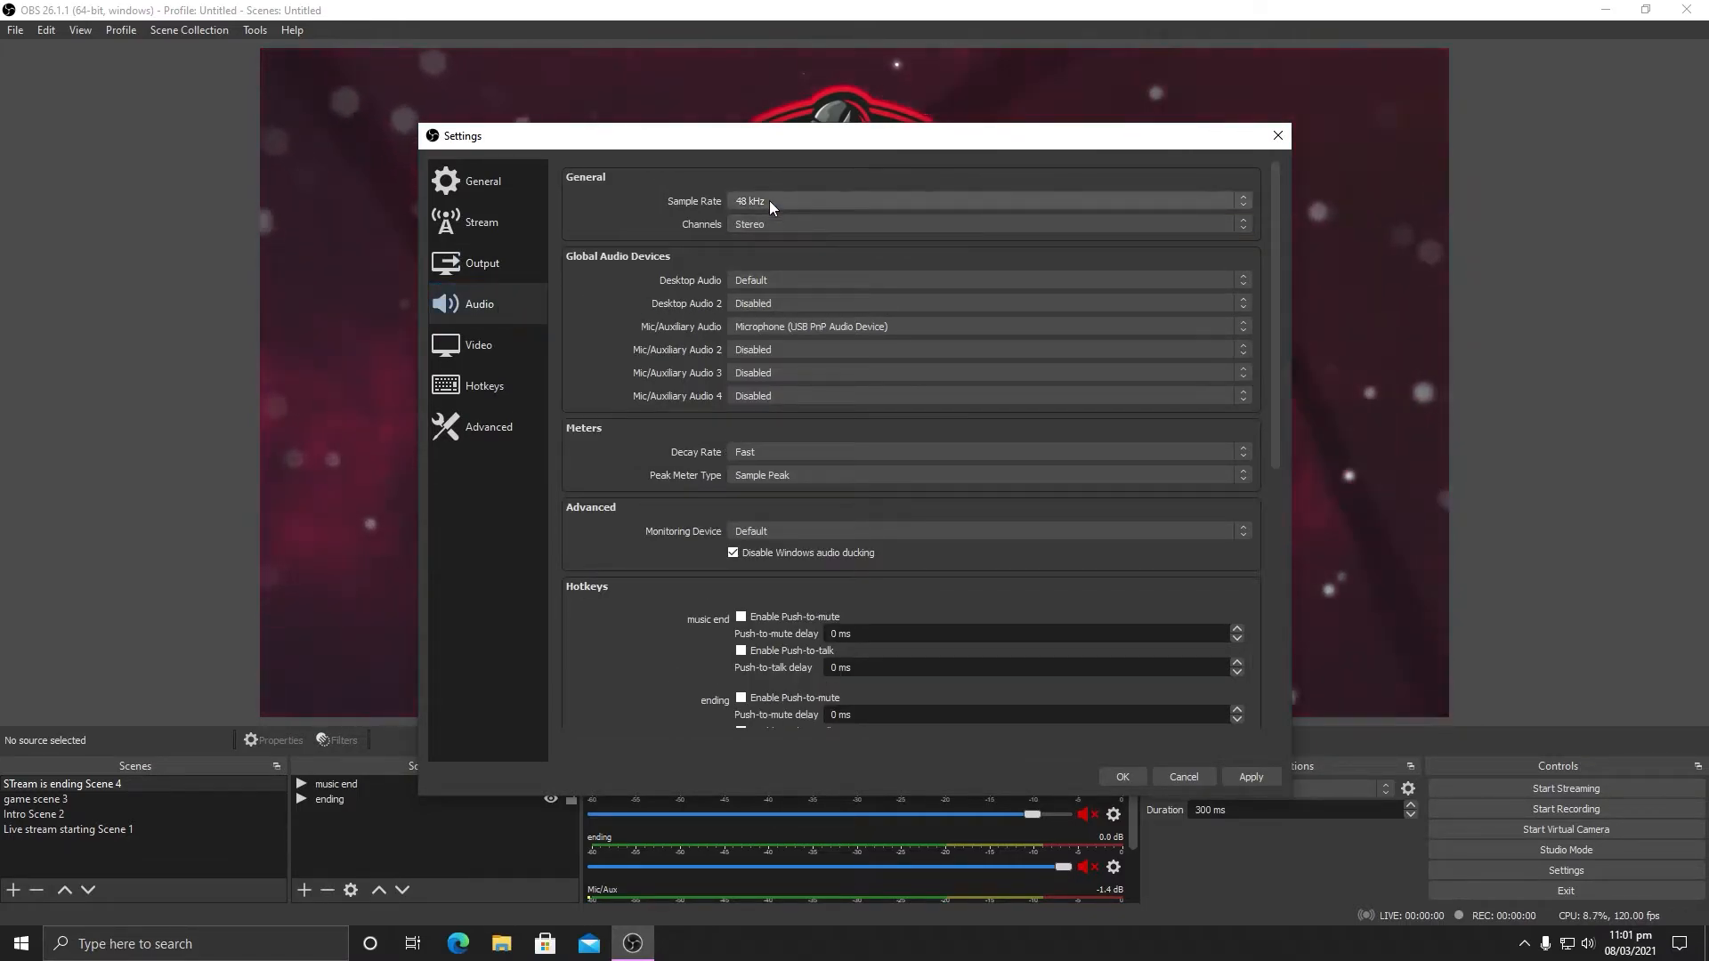
left_click(769, 200)
left_click(771, 218)
left_click(772, 226)
left_click(772, 226)
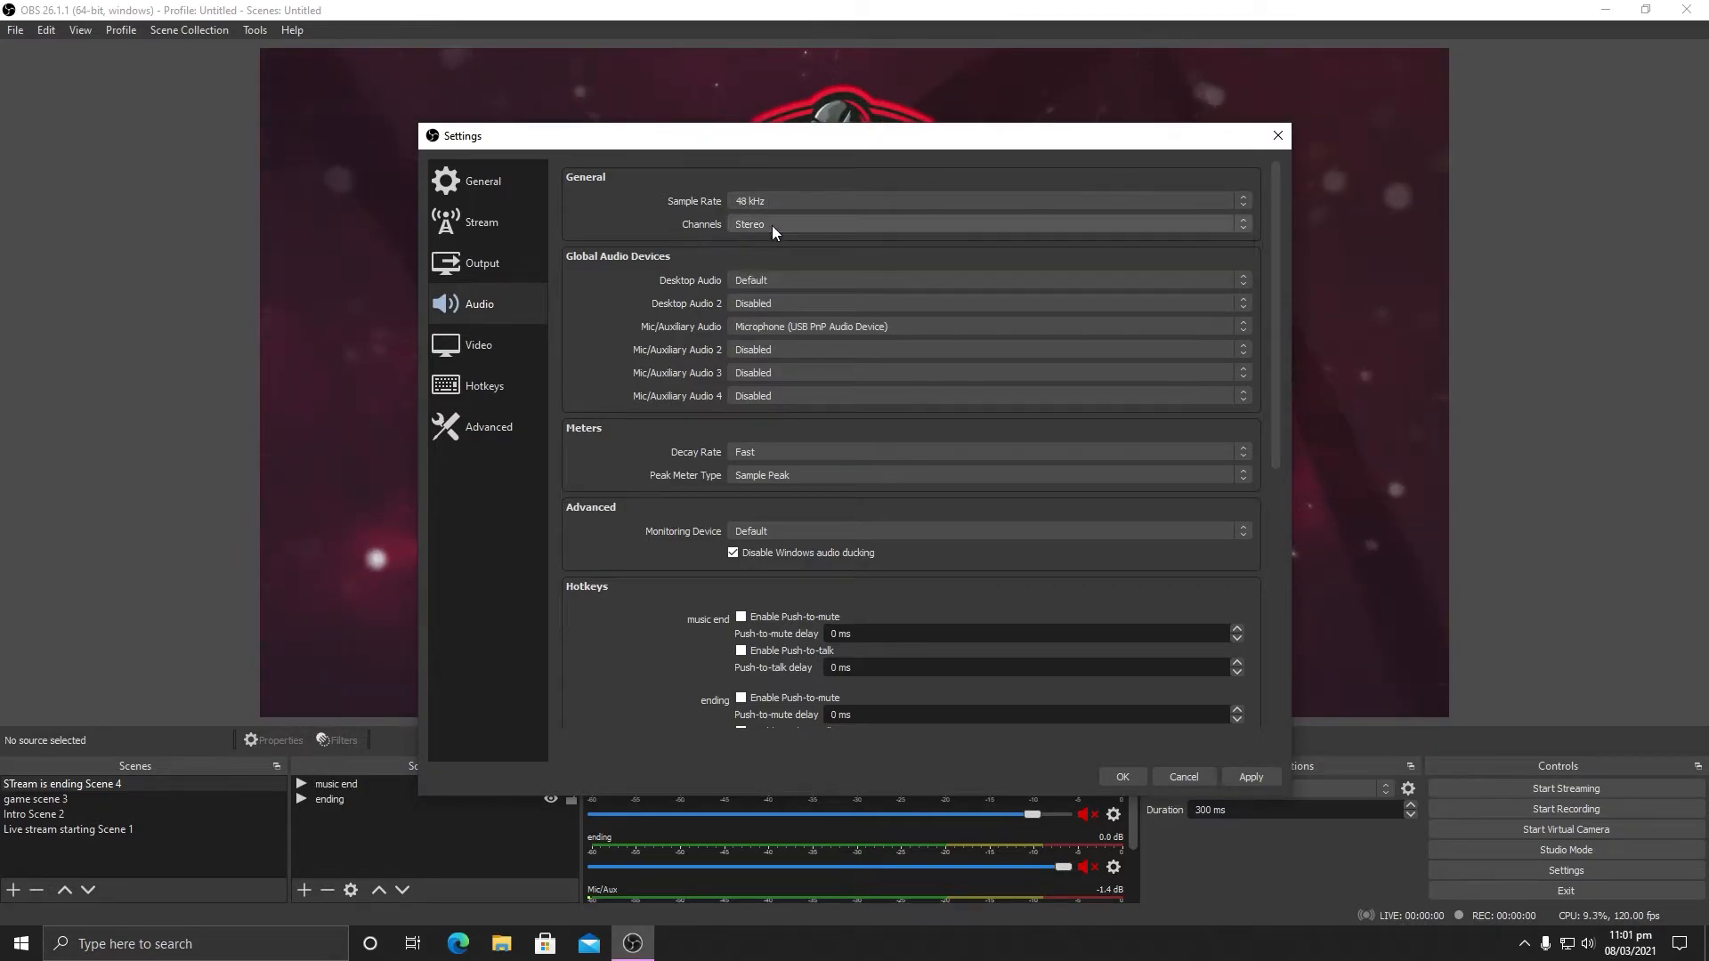
left_click(768, 226)
left_click(767, 226)
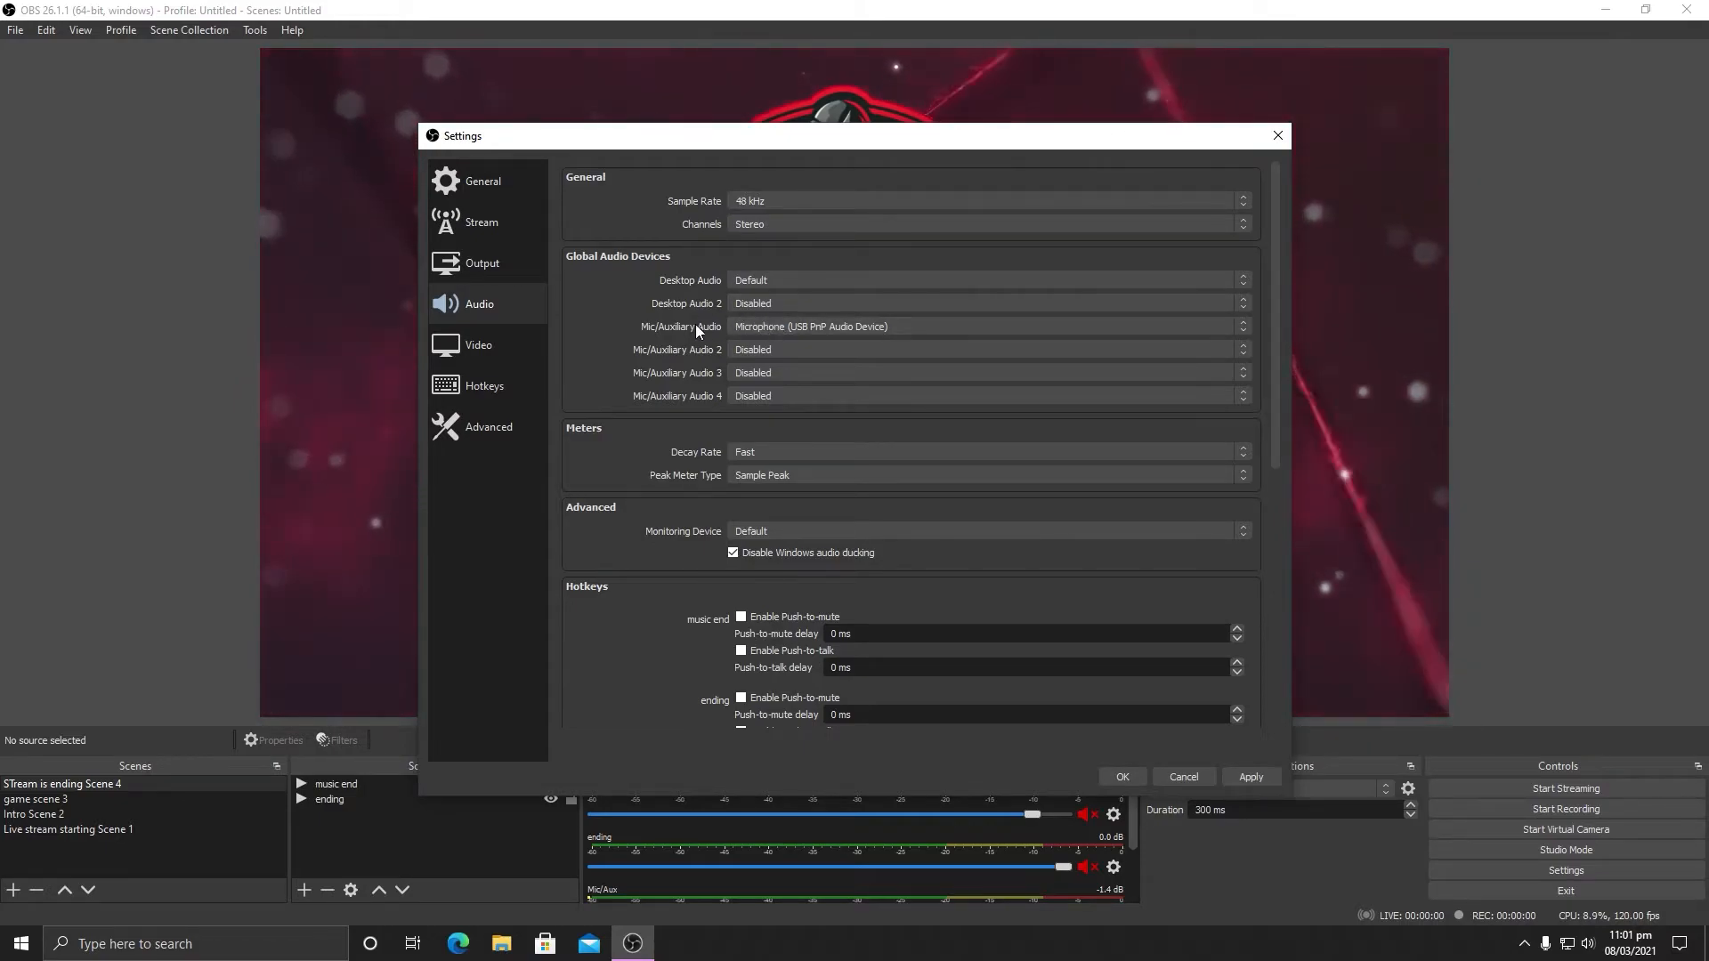
Step: Set Mic/Auxiliary Audio to Microphone (USB PnP Audio Device) and apply the settings
left_click(760, 328)
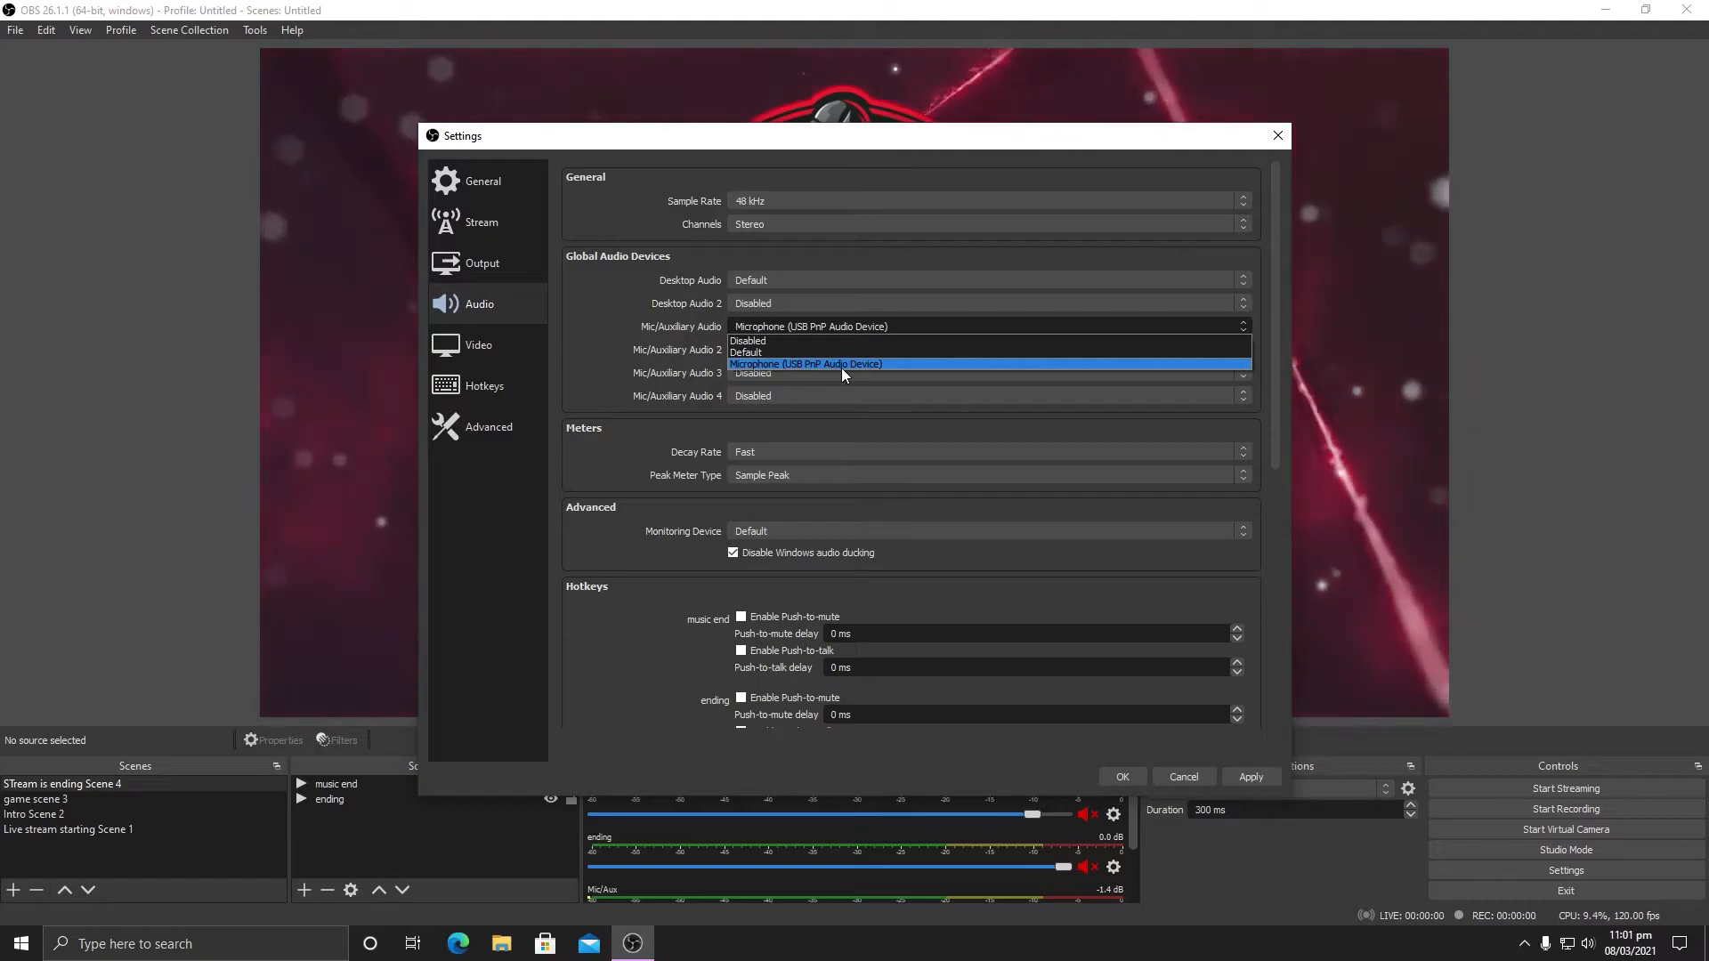
left_click(840, 365)
left_click(1252, 777)
Step: In the video settings, keep both the base canvas and the scaled output resolution at 1920x1080
left_click(488, 343)
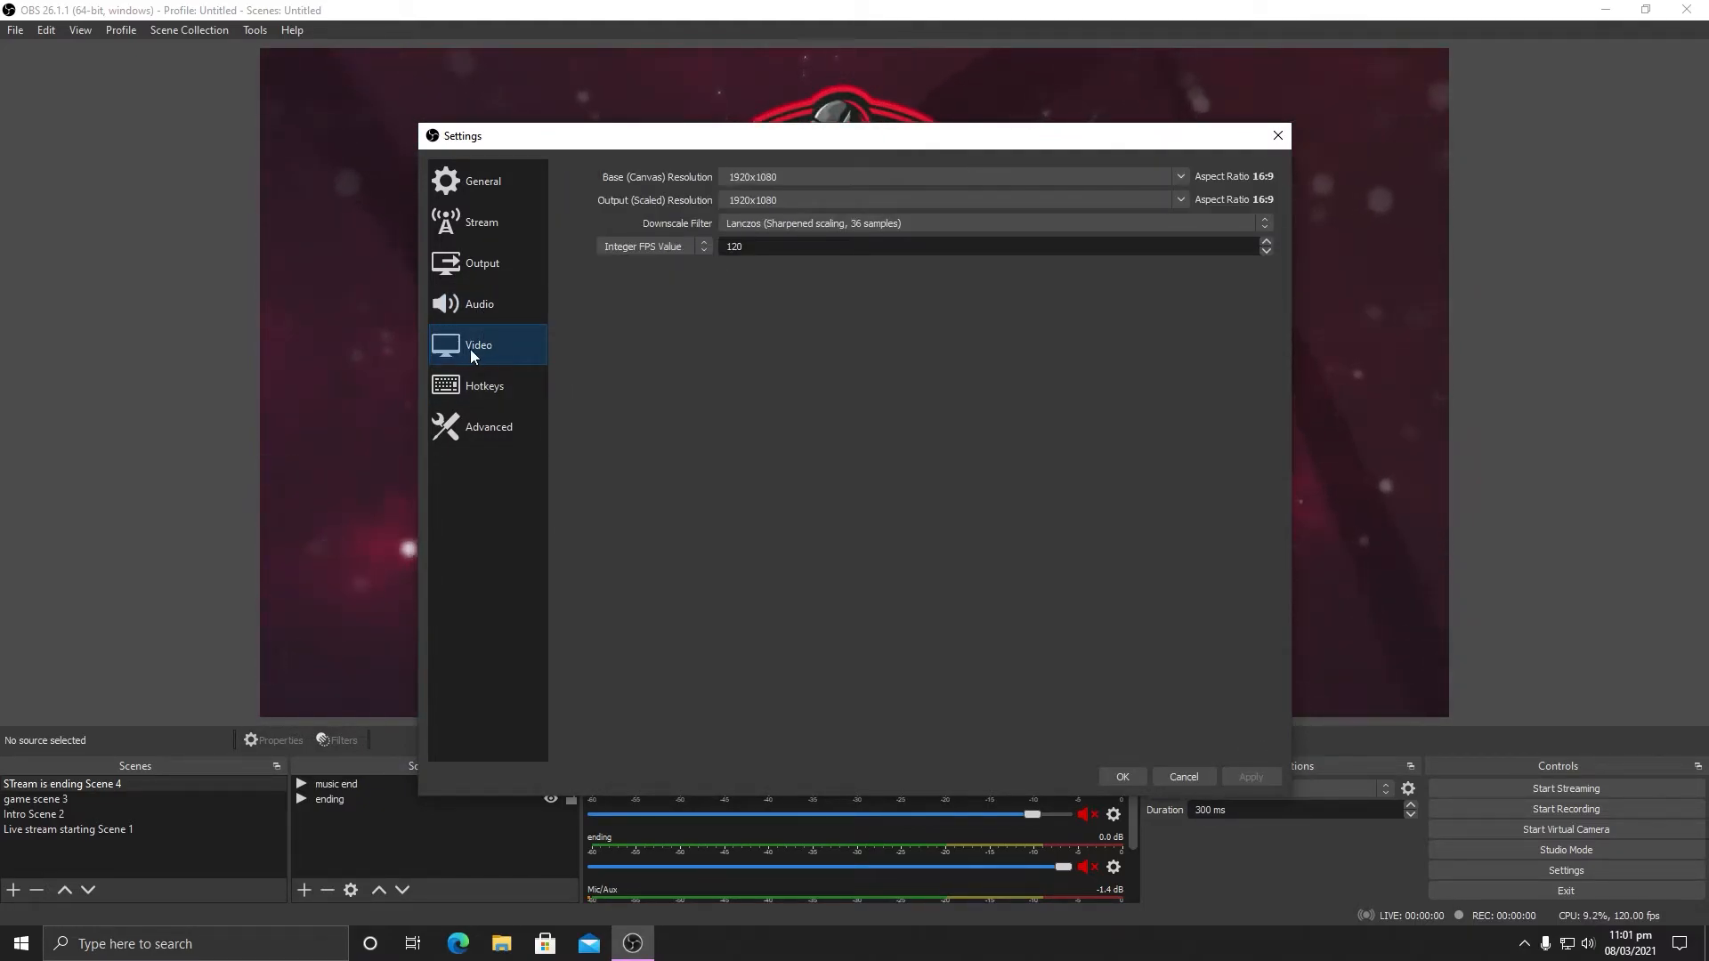
left_click(809, 185)
left_click(1182, 178)
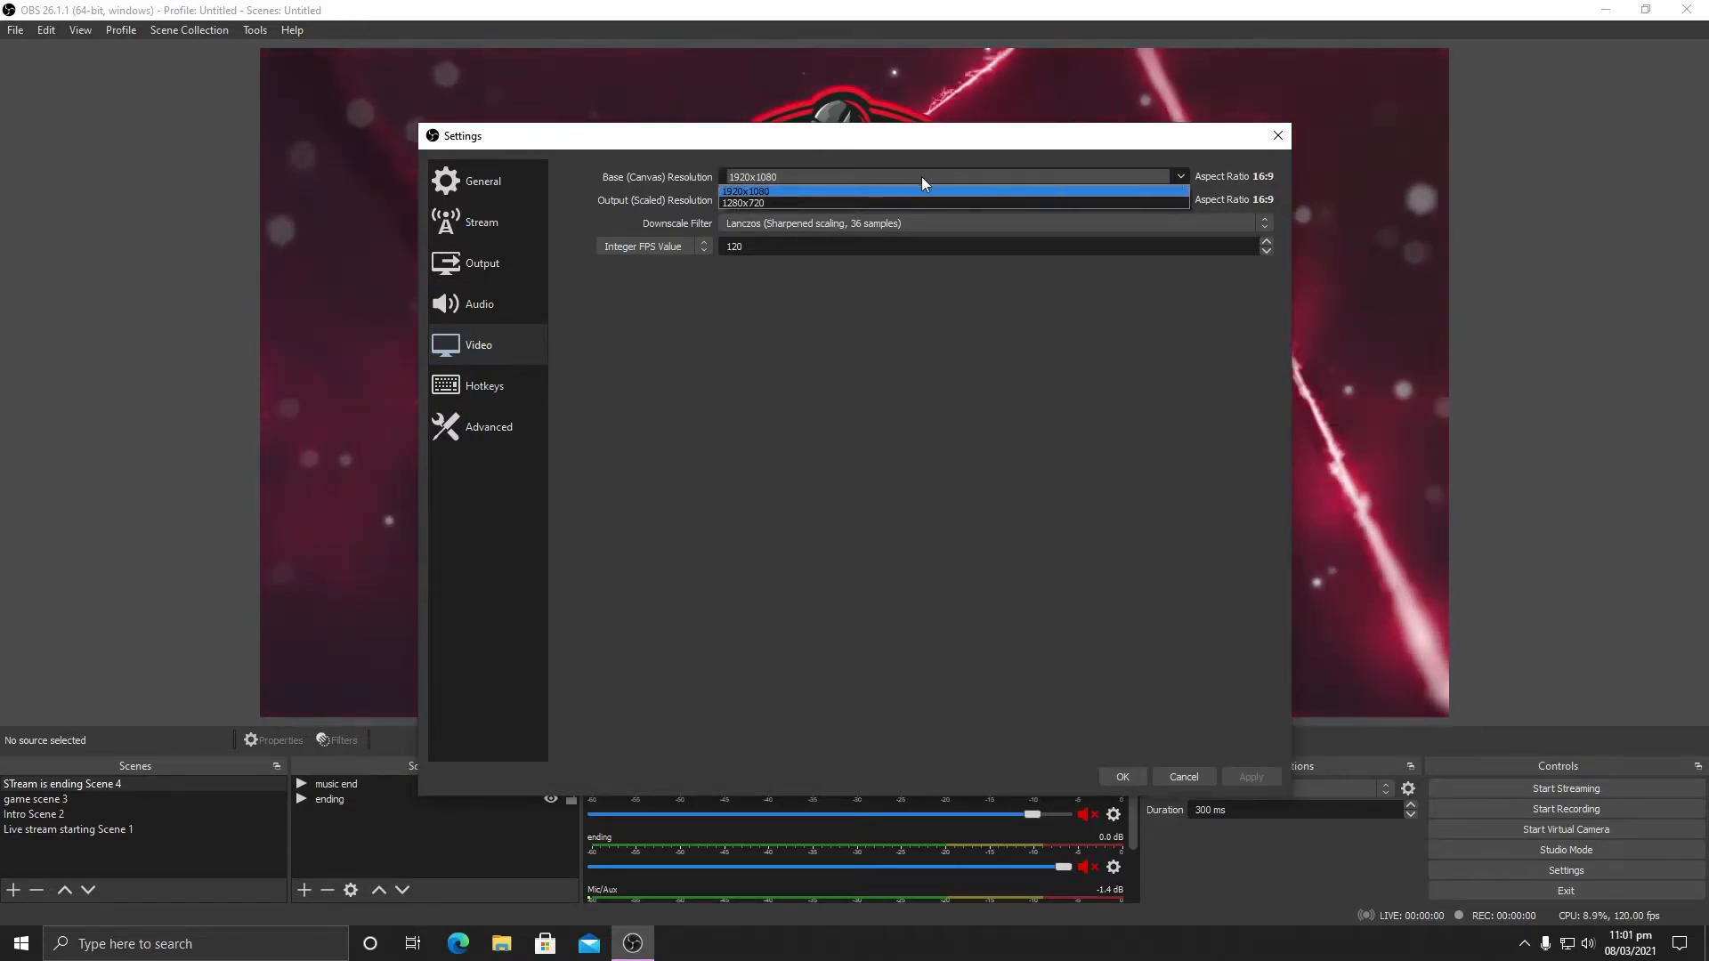
left_click(782, 186)
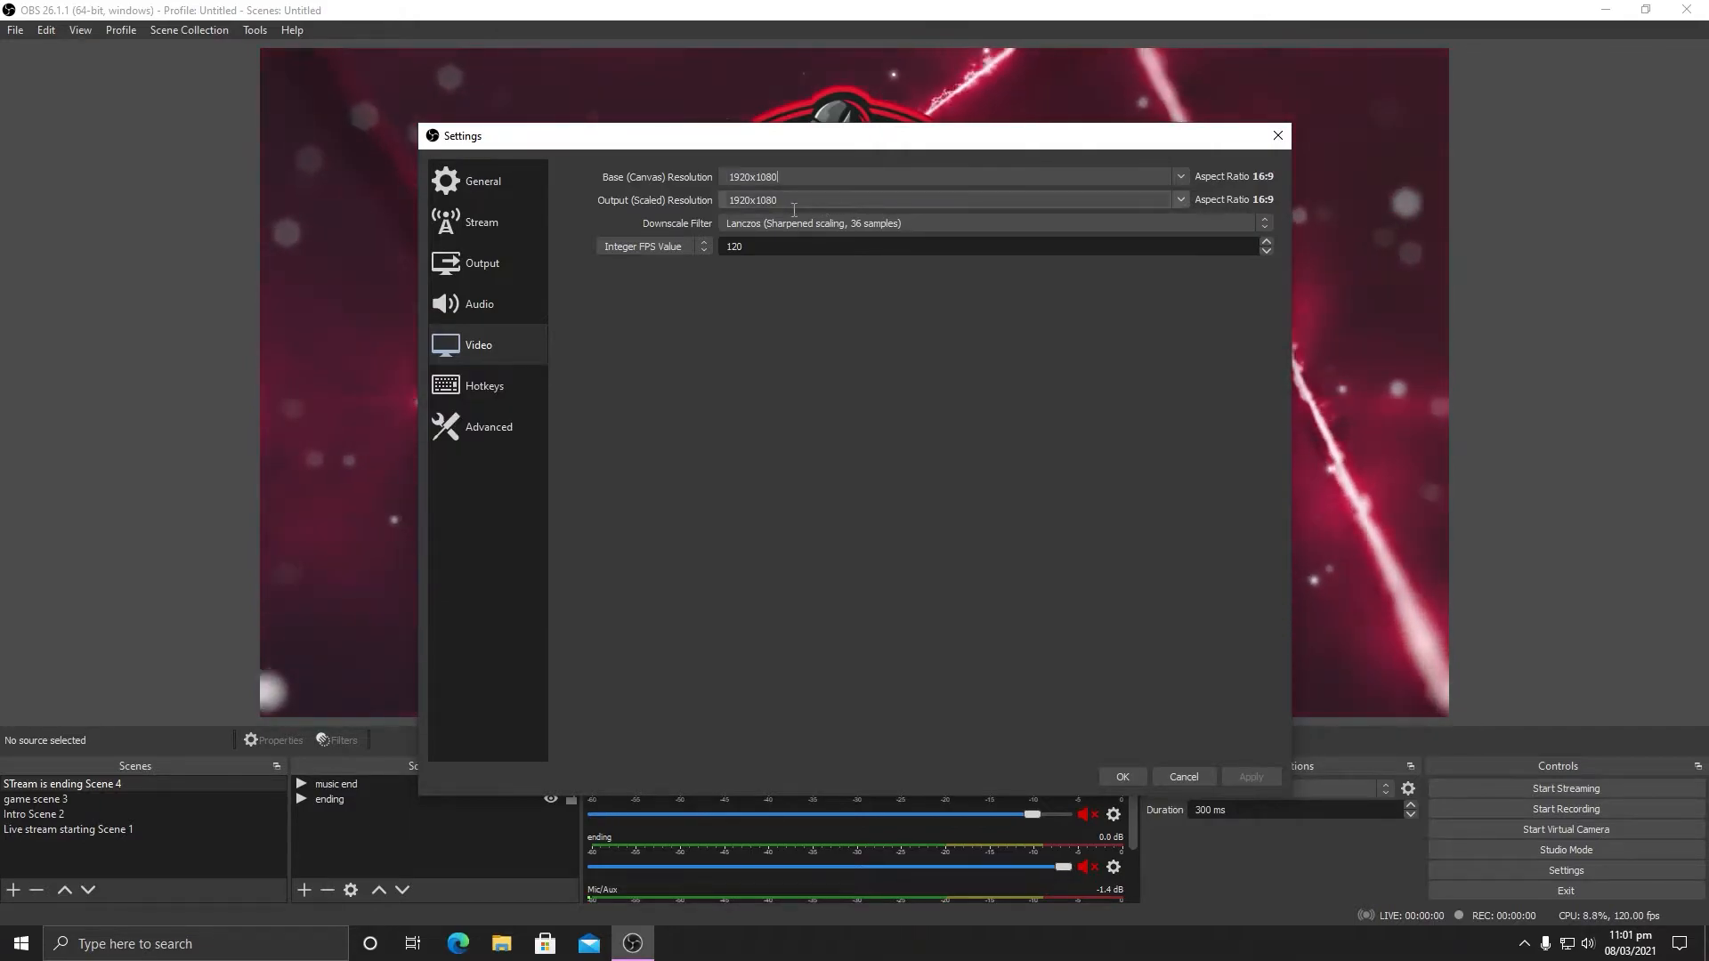
left_click(1181, 200)
left_click(1178, 204)
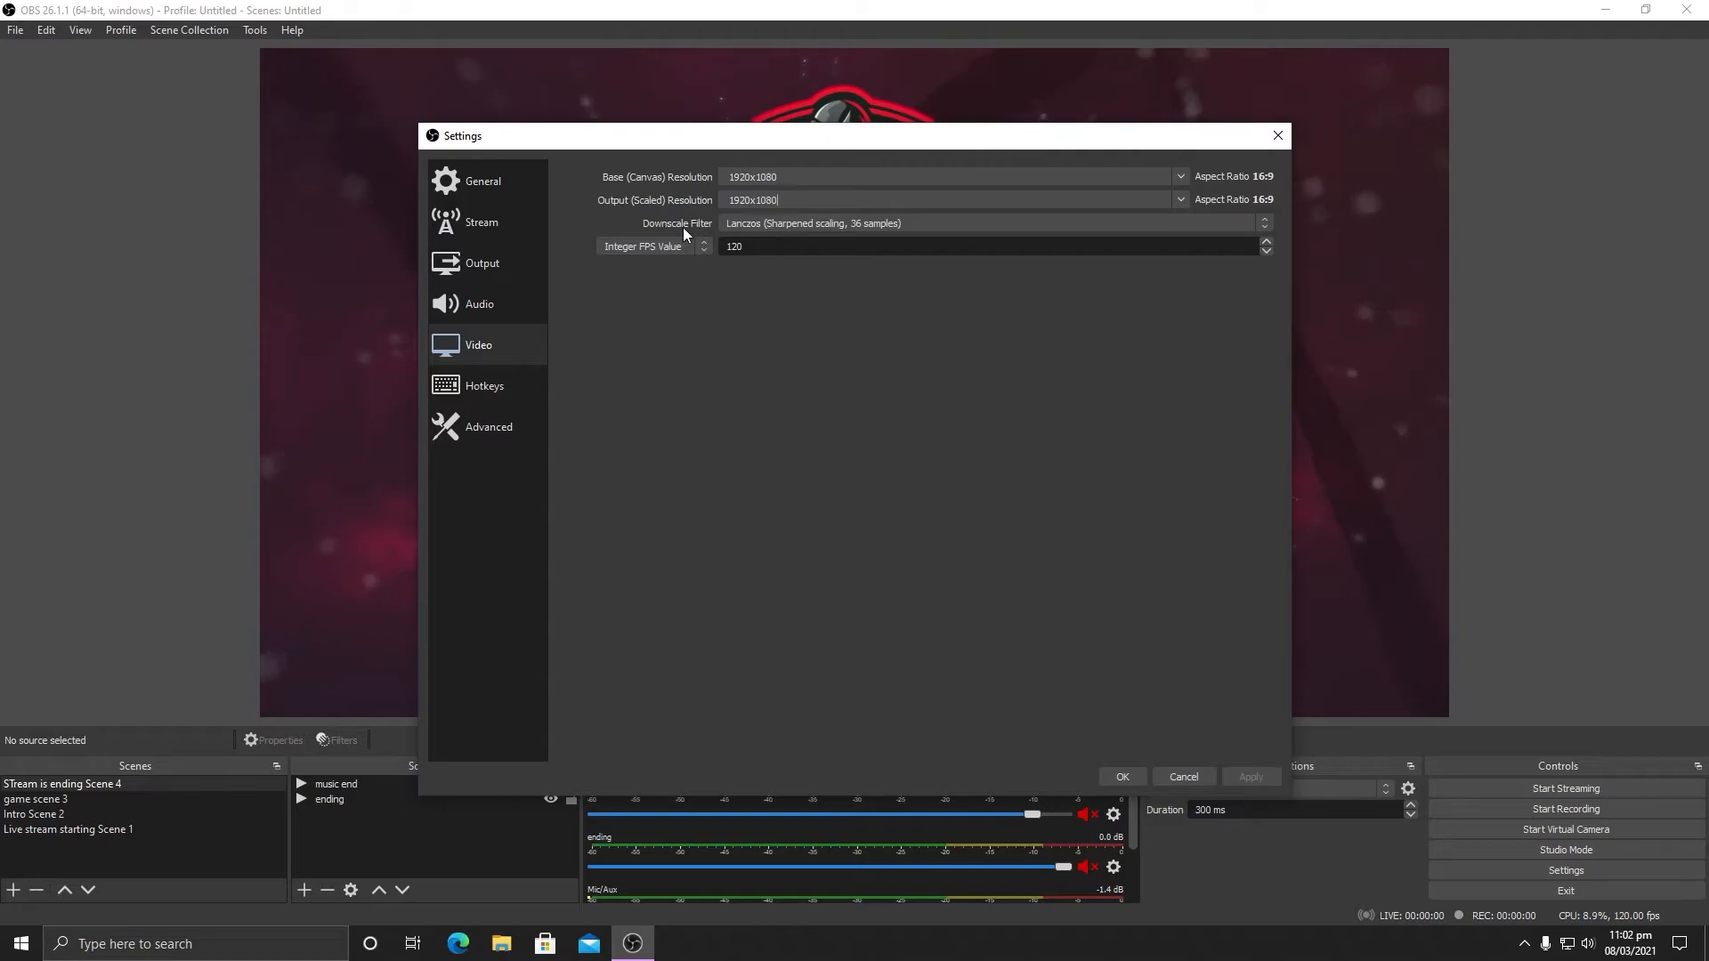
Step: Choose the Lanczos (Sharpened scaling, 36 samples) downscale filter and the Integer FPS Value frame rate type
left_click(835, 224)
left_click(873, 273)
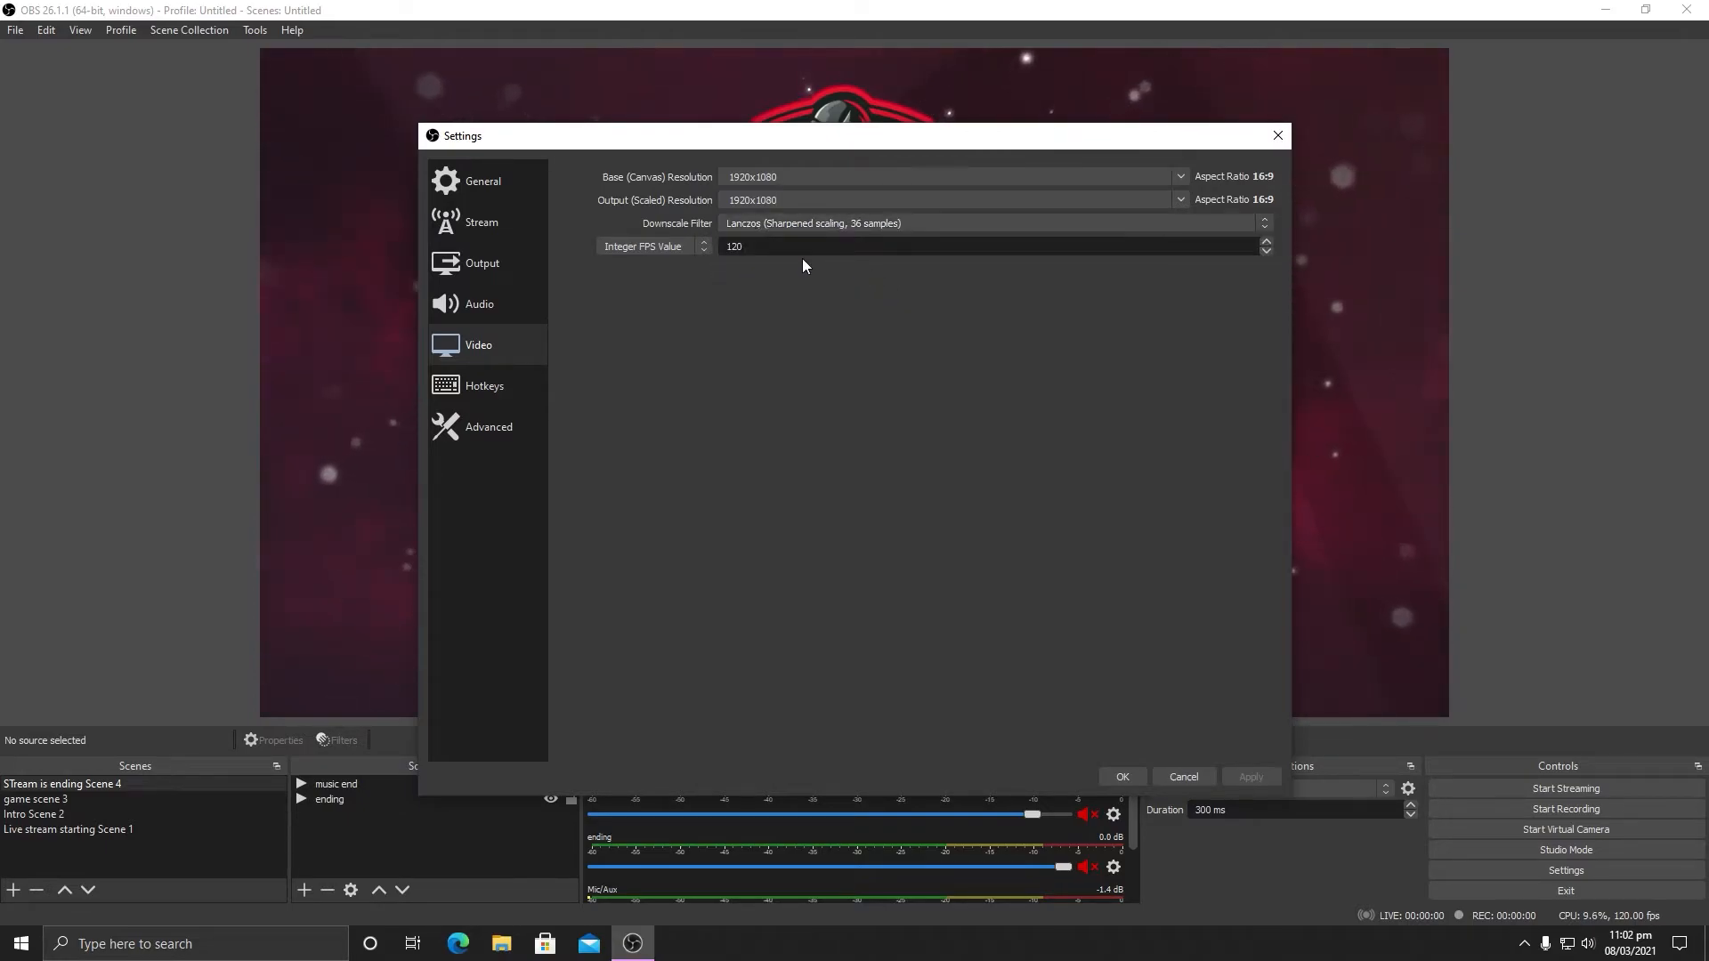
left_click(653, 246)
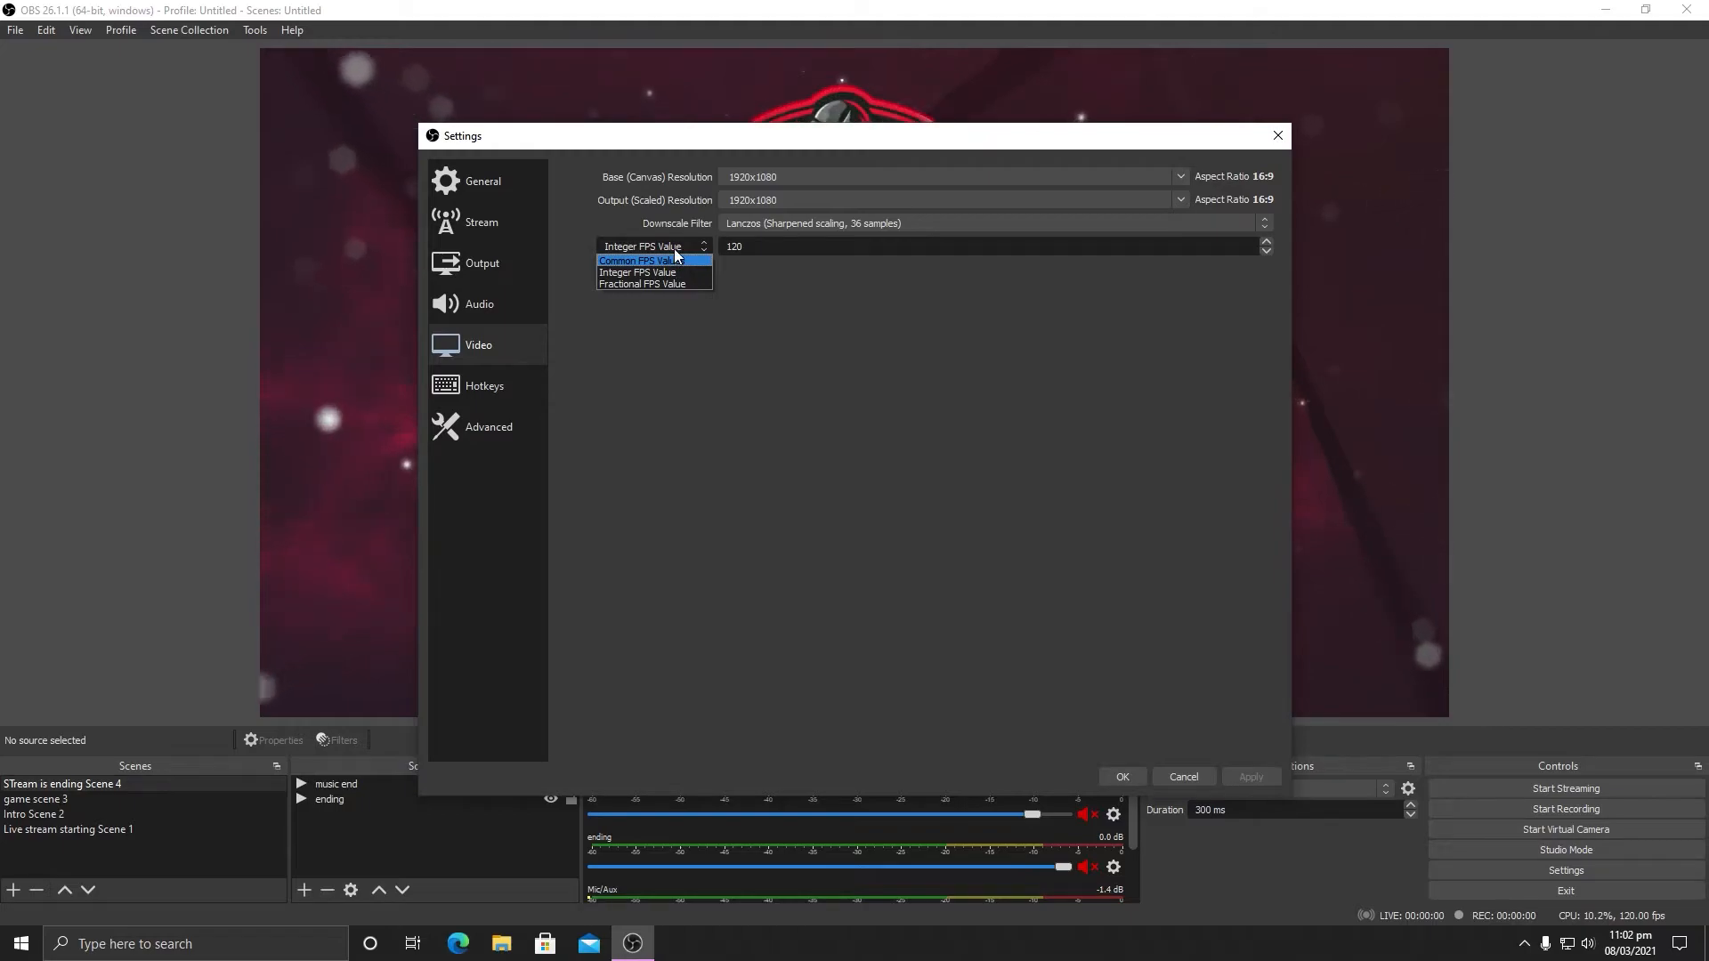
left_click(669, 271)
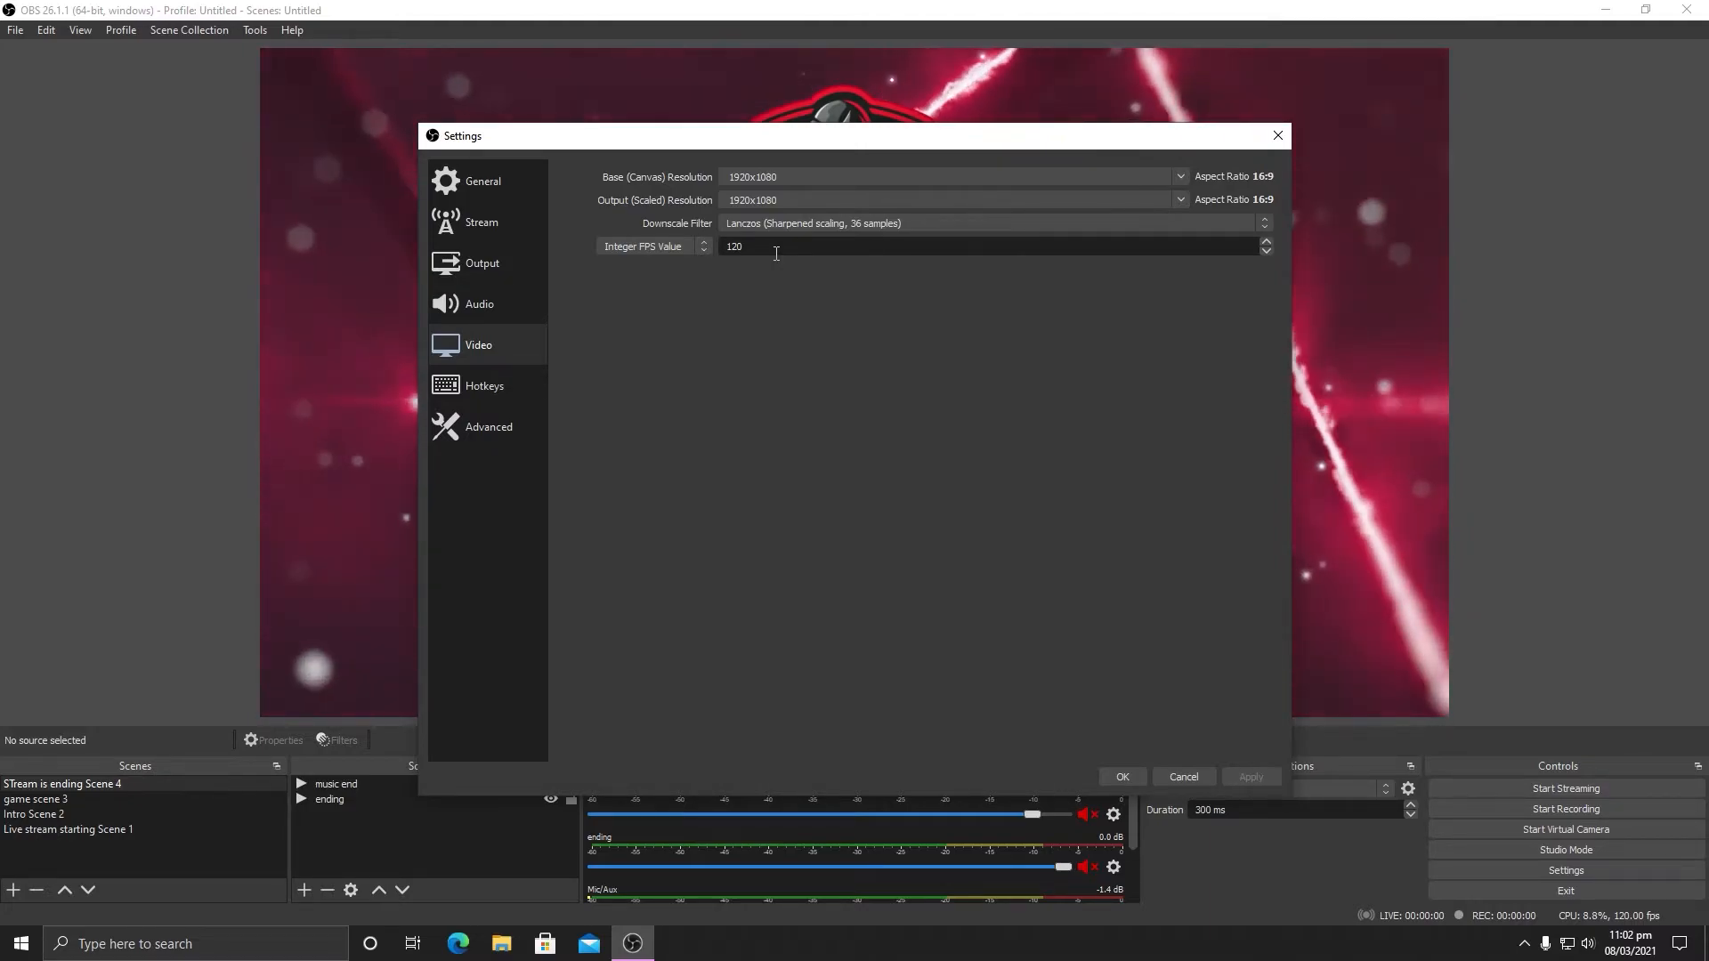
Step: Set the integer FPS value to 120, then apply and close the settings
left_click_drag(775, 251, 699, 240)
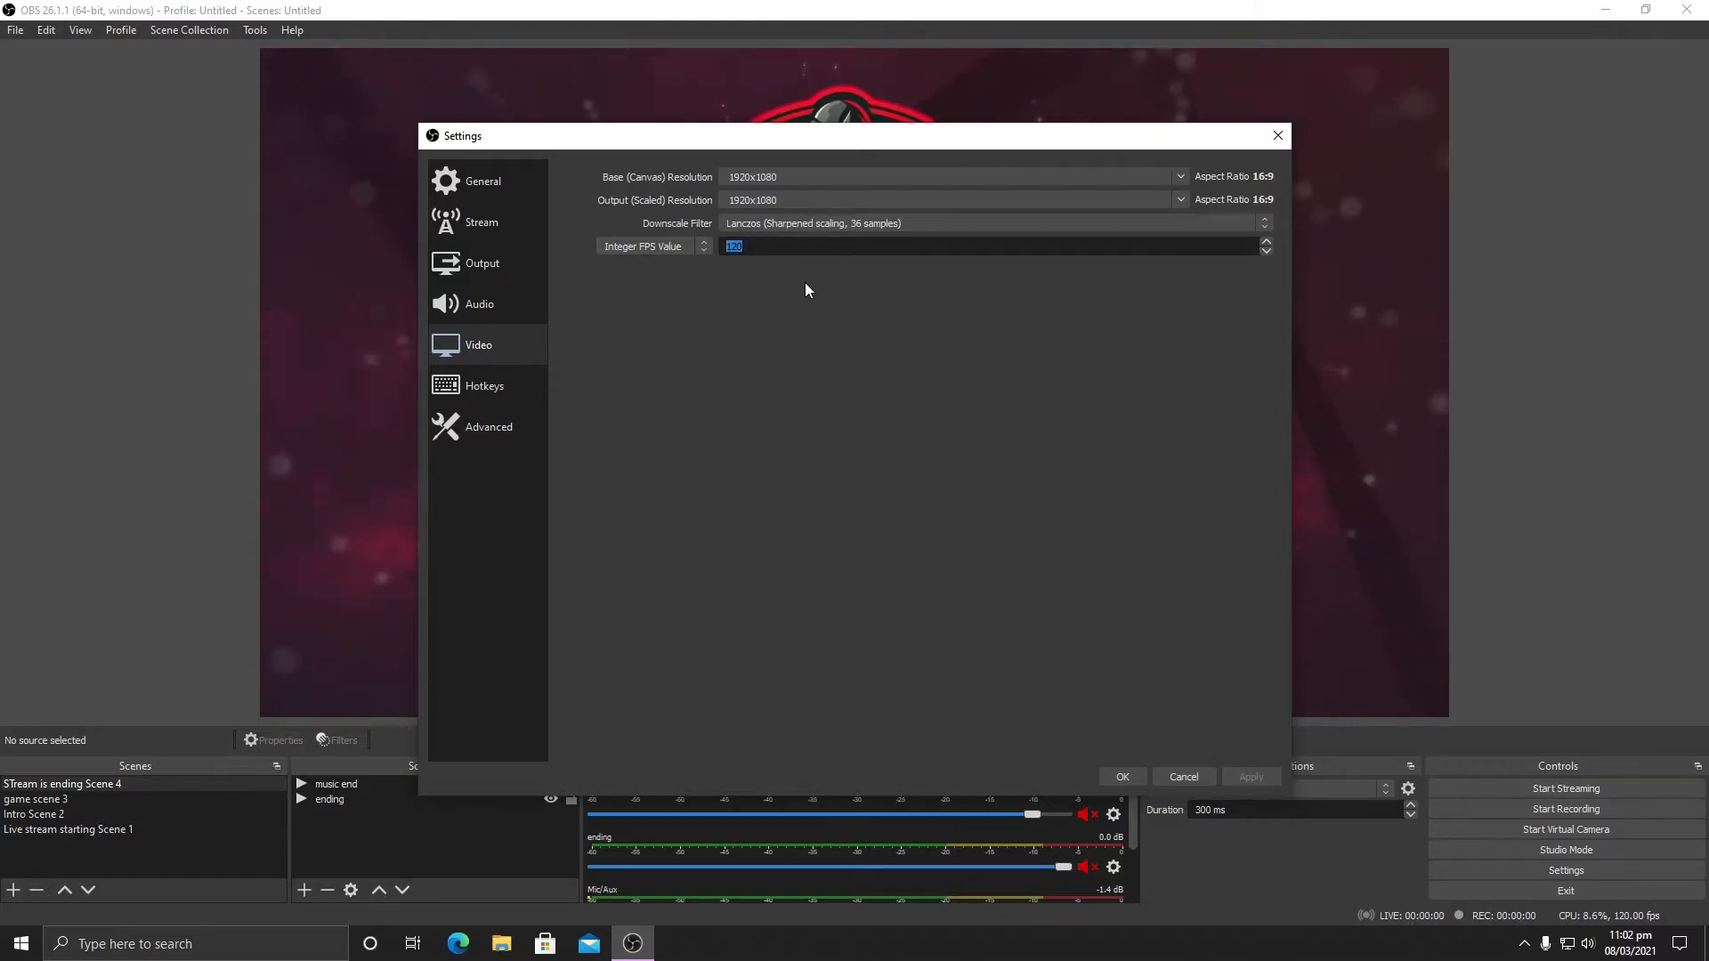
left_click(776, 253)
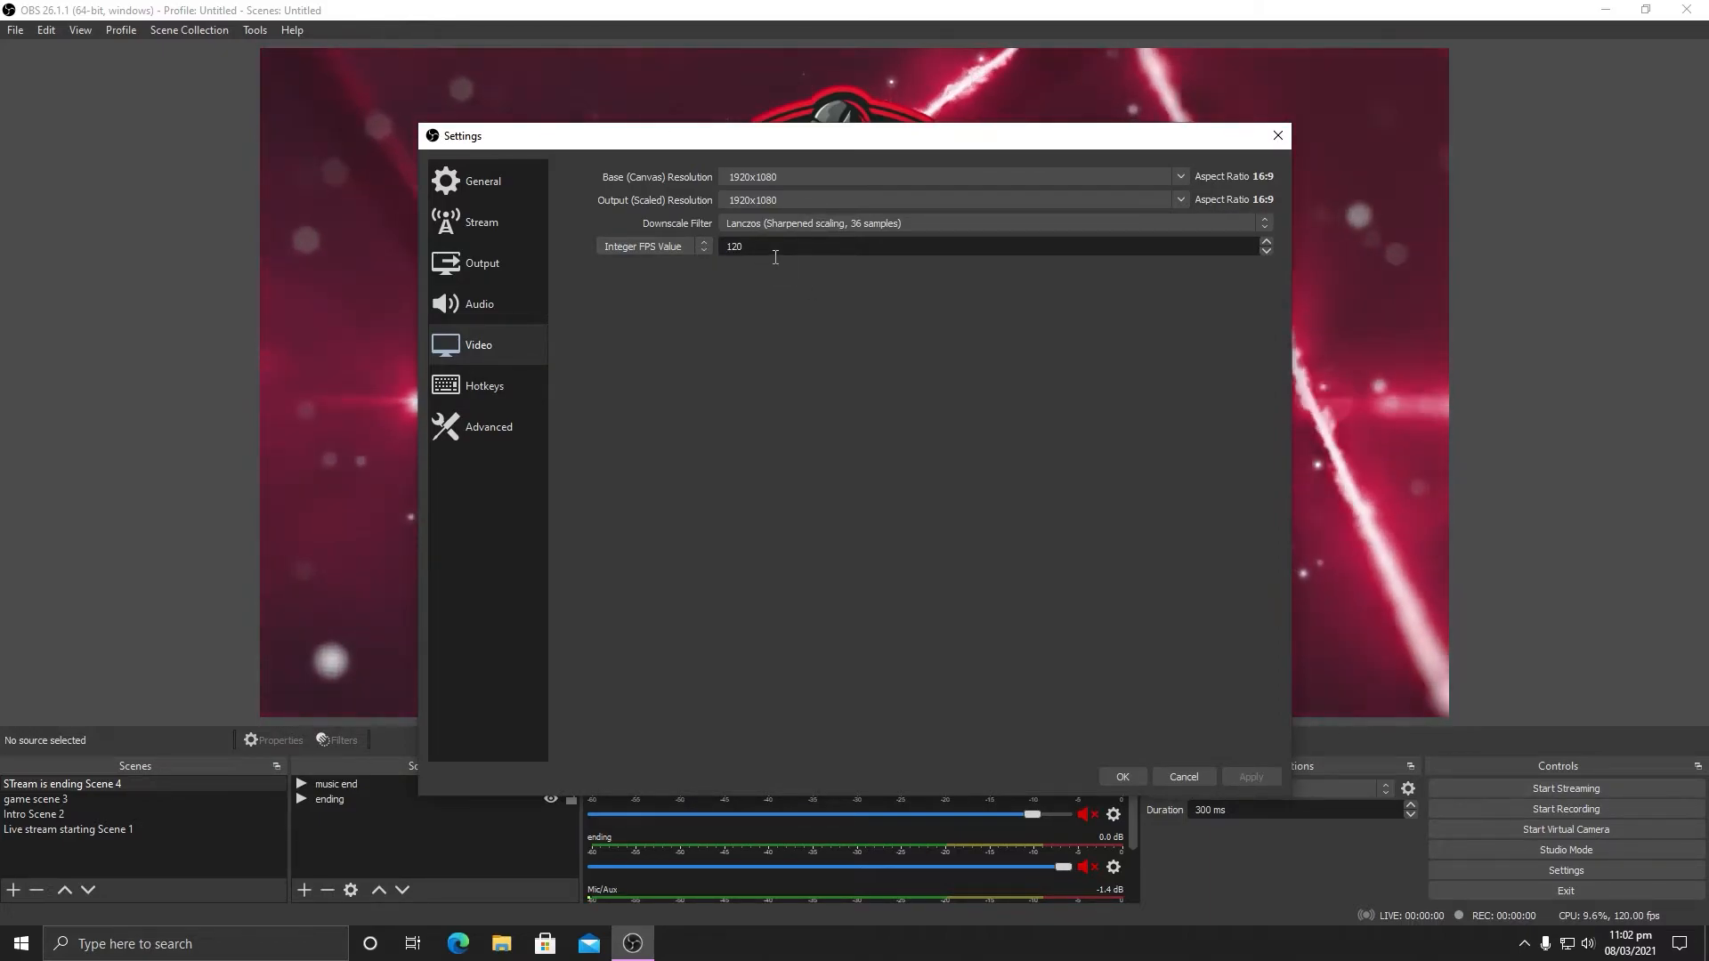
left_click_drag(774, 254, 724, 257)
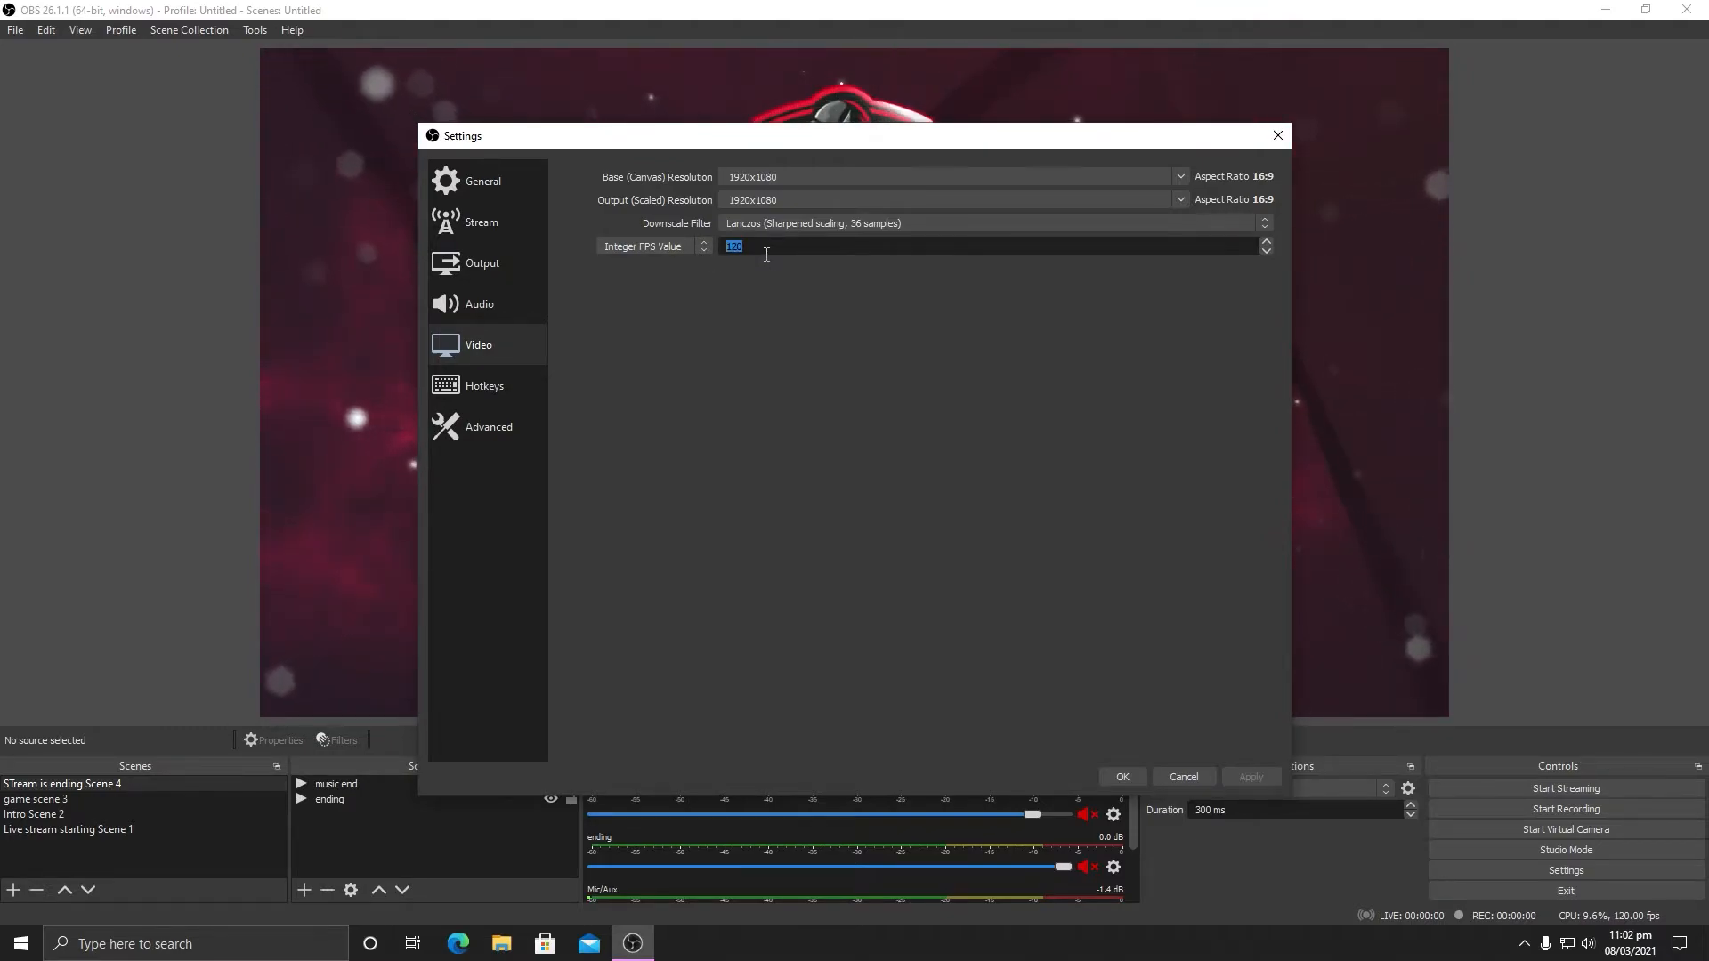
type("60")
key("BackSpace")
key("BackSpace")
type("120")
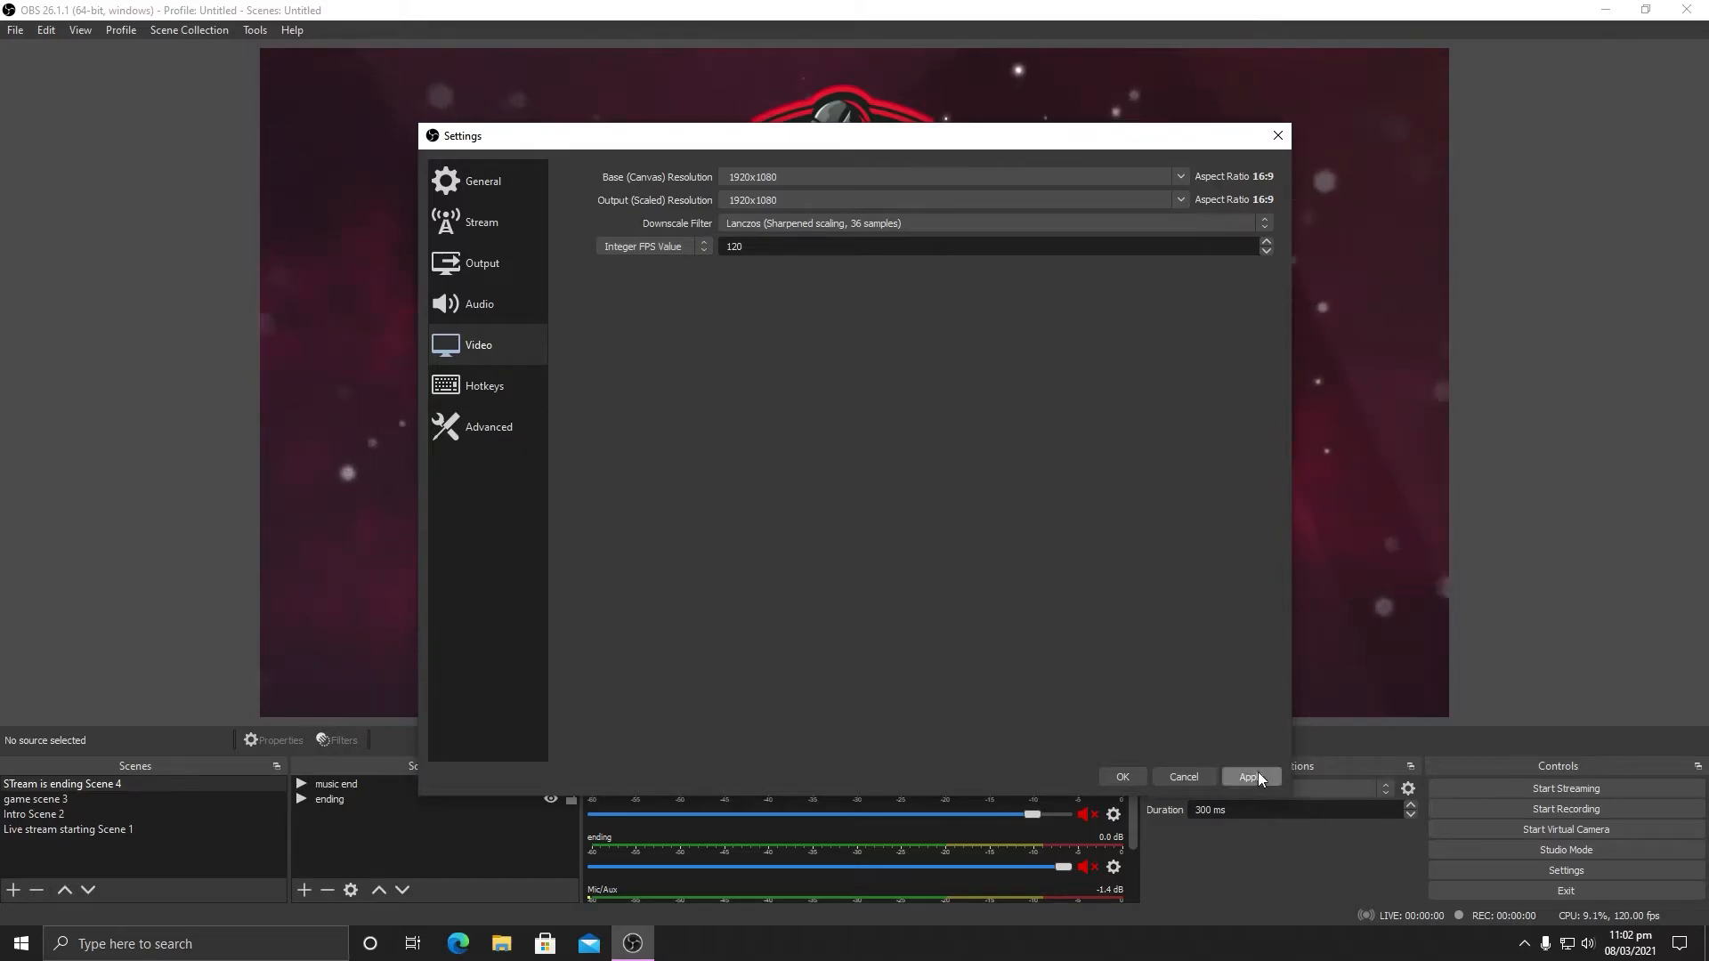
left_click(1122, 777)
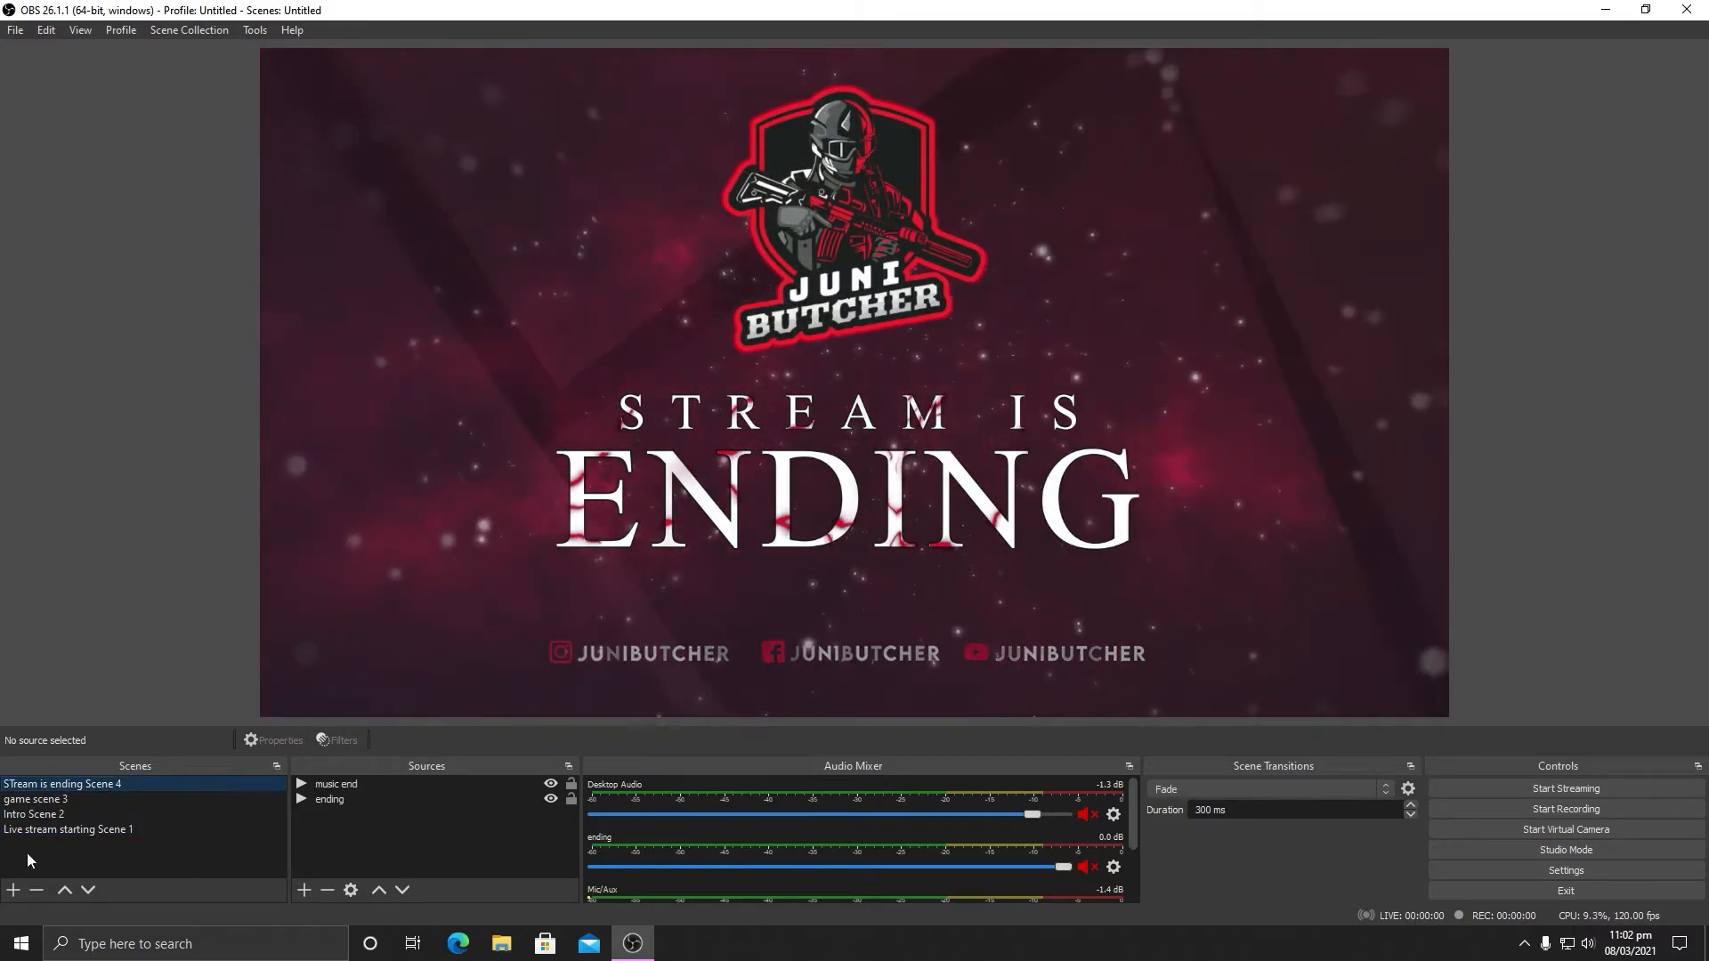
Step: Add a scene named "display recording" and move it to the start of the scene list
left_click(13, 890)
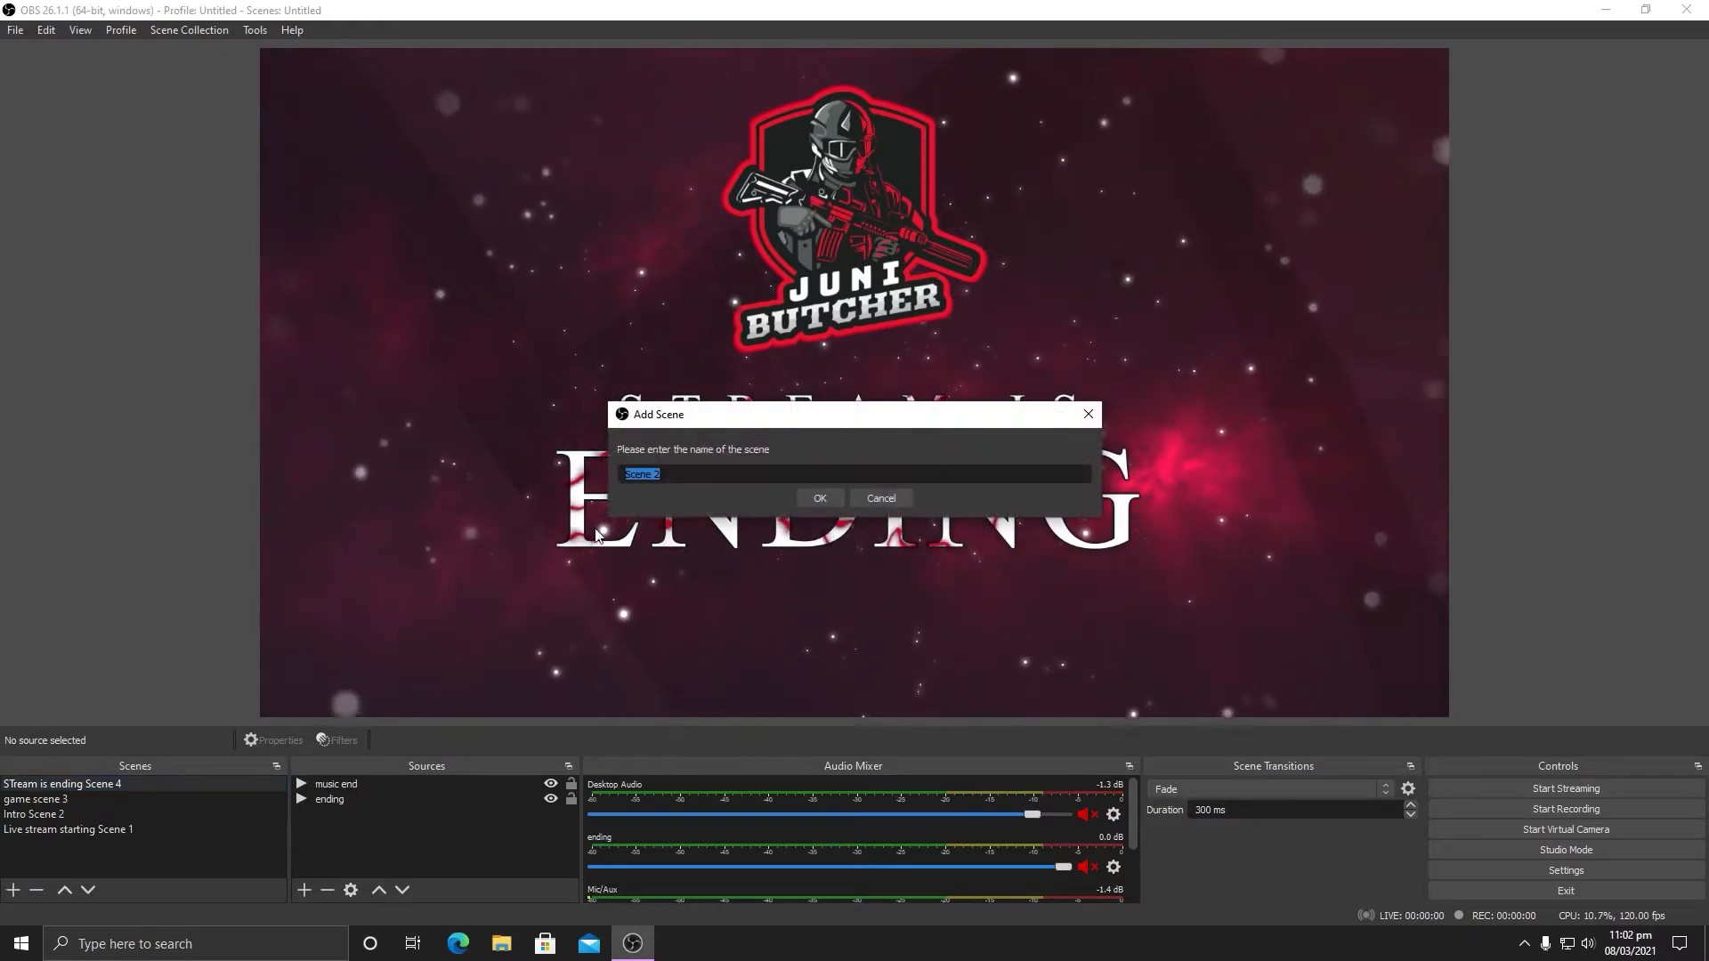
type("game")
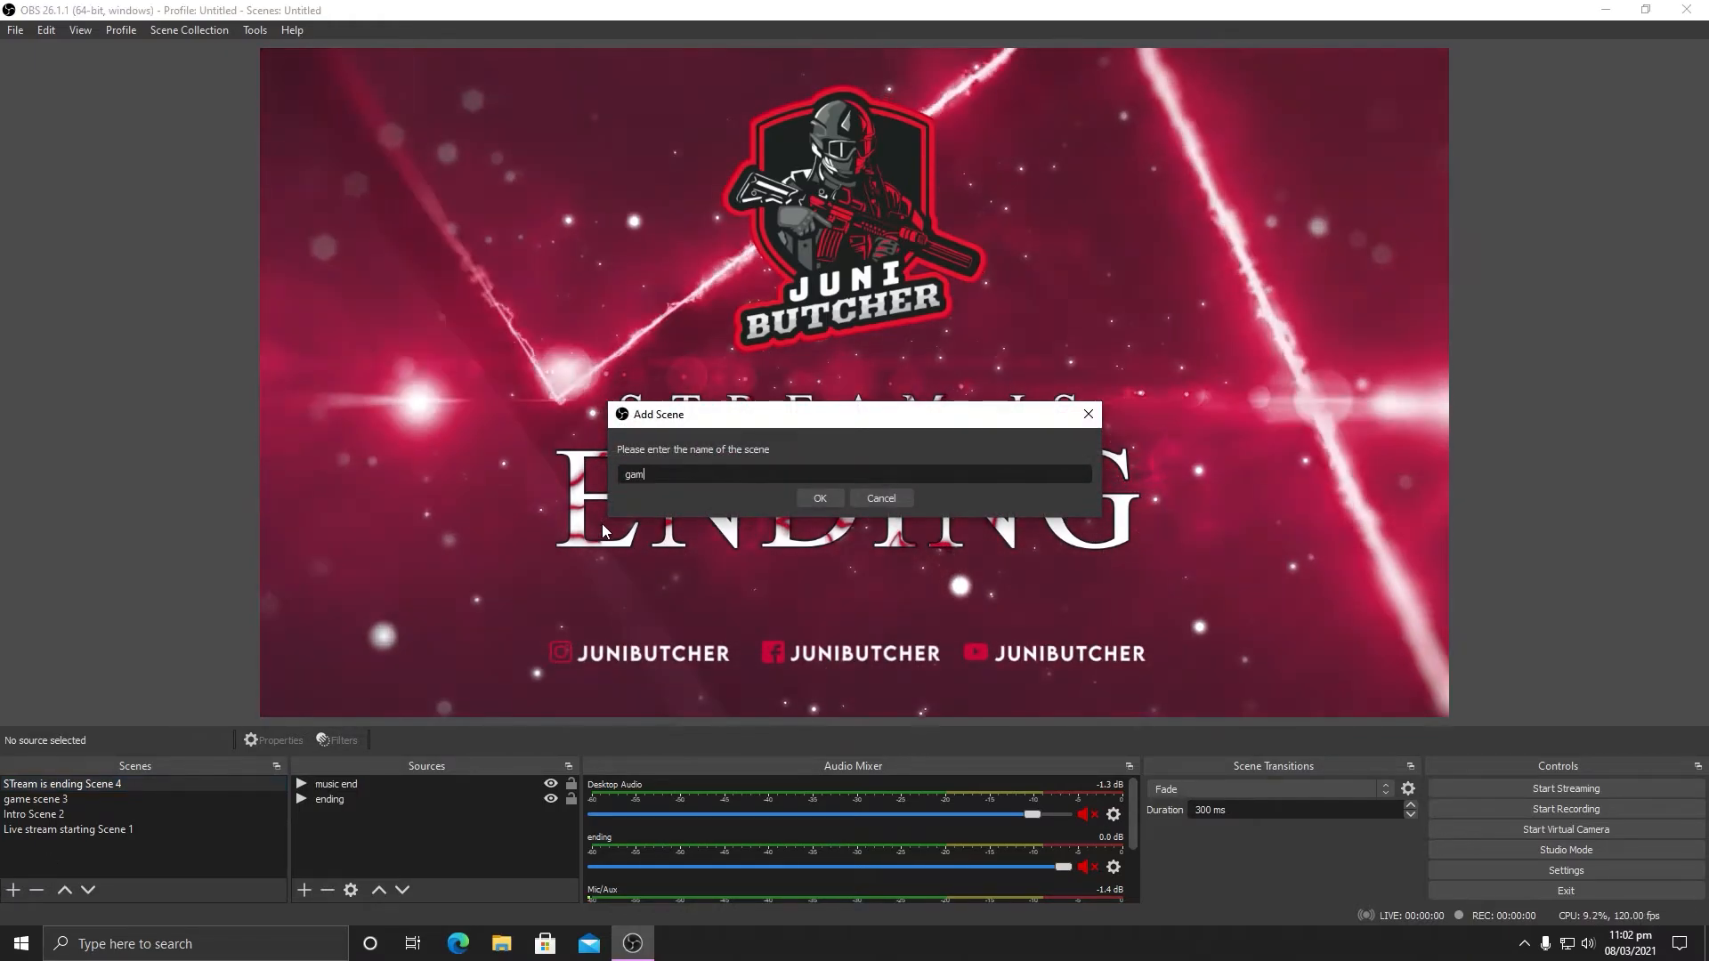
key("BackSpace")
key("BackSpace")
key("BackSpace")
key("BackSpace")
type("display recording")
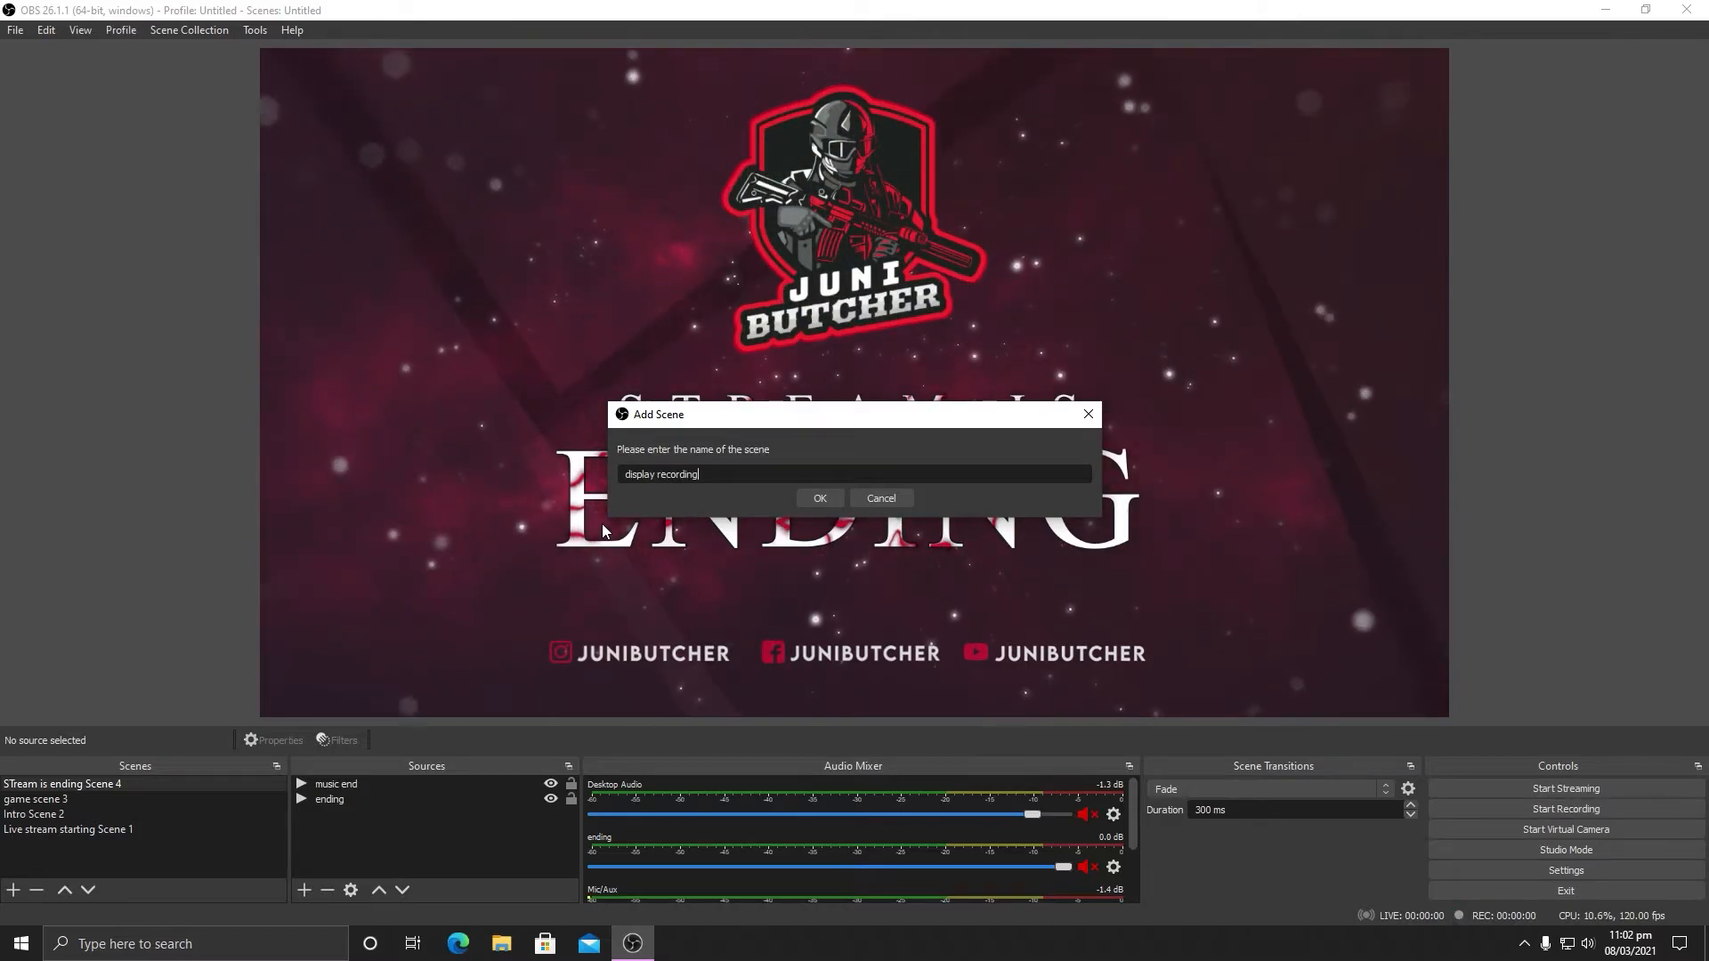
key("Return")
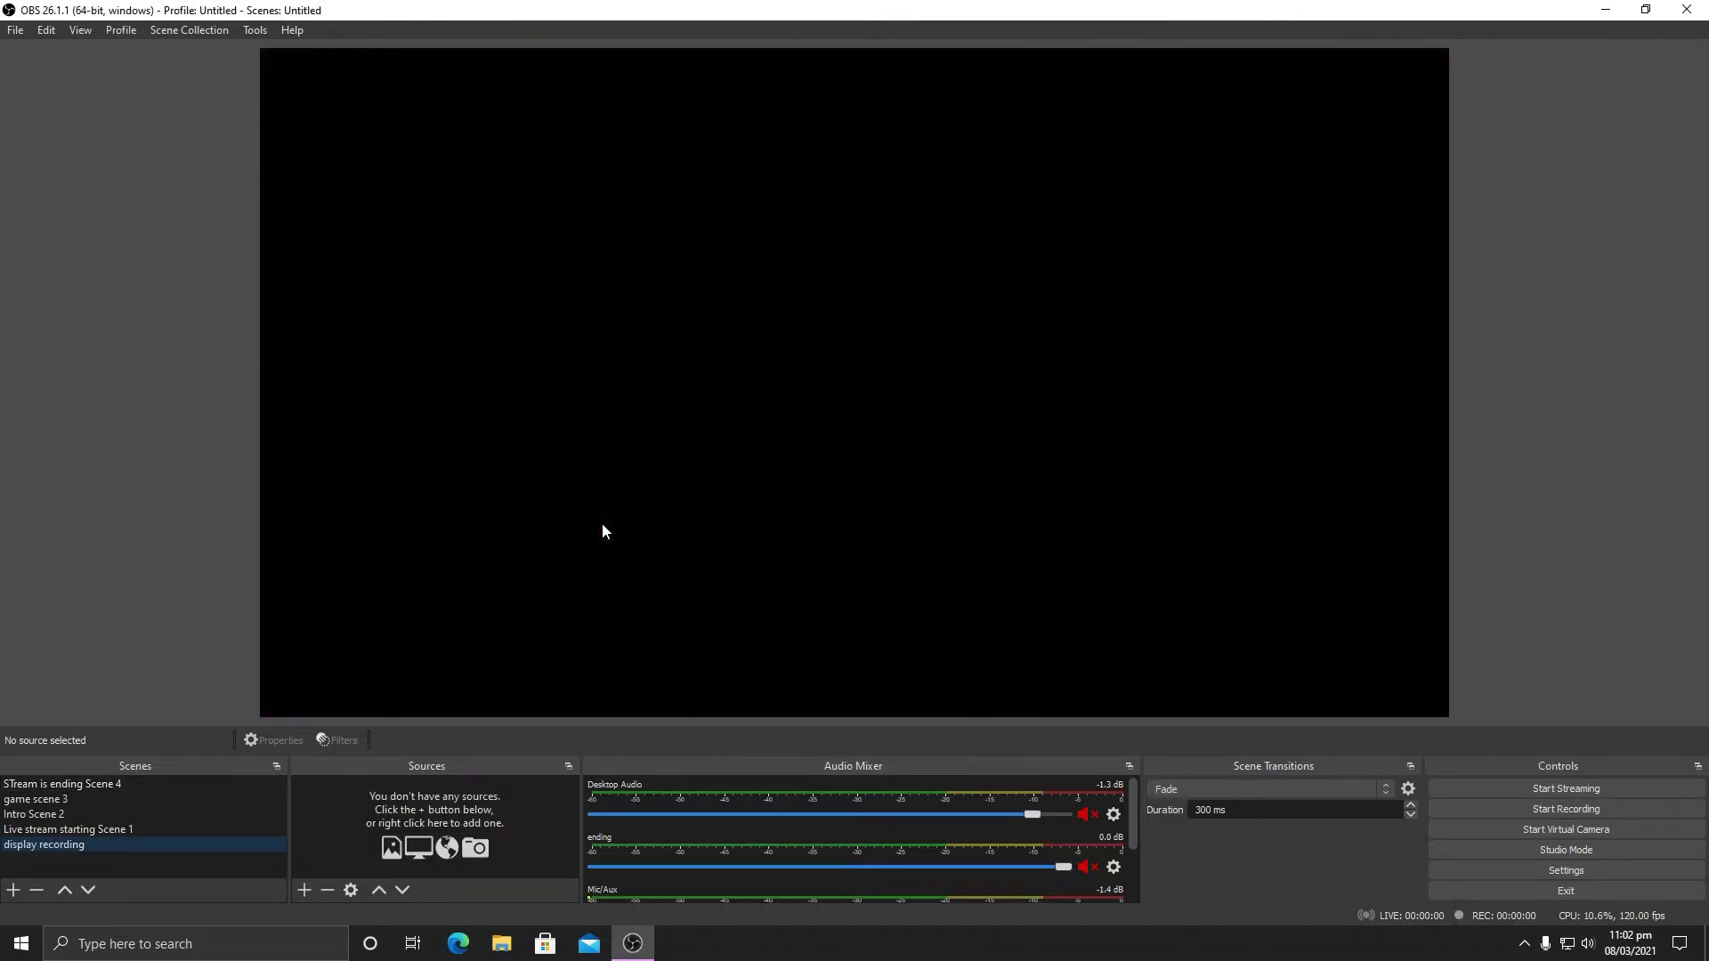
left_click_drag(86, 844, 79, 782)
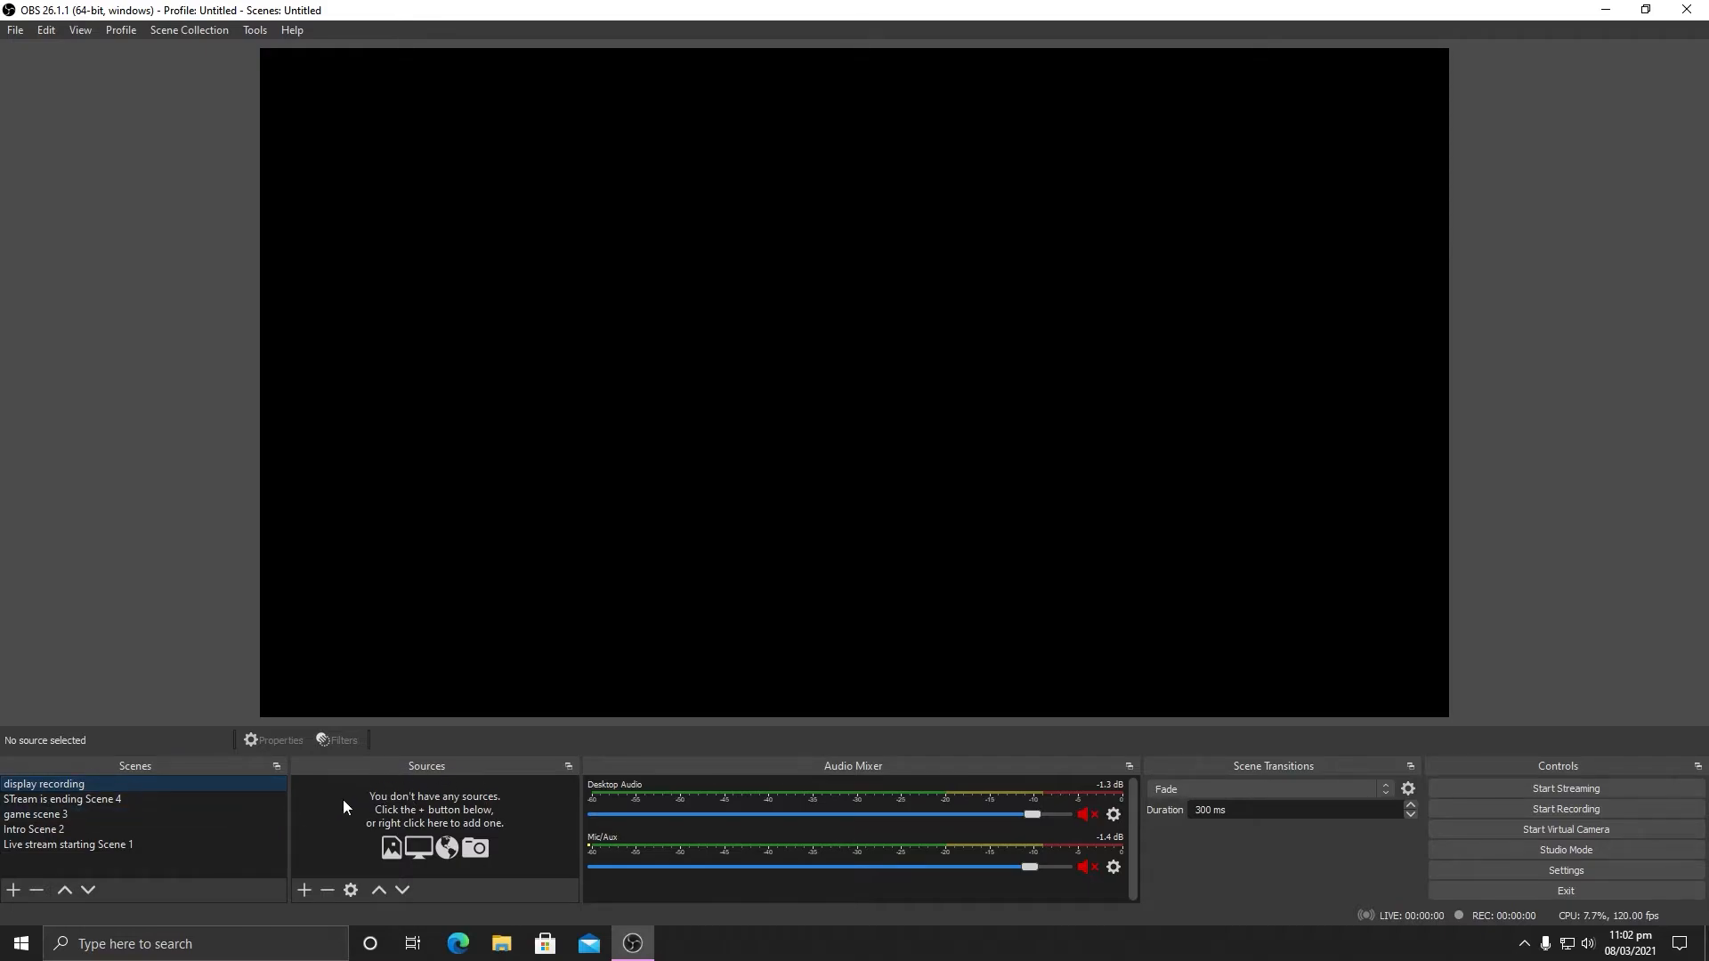
Step: Add a Display Capture source named "capture" to the display recording scene, capturing Display 1 with the cursor
left_click(303, 889)
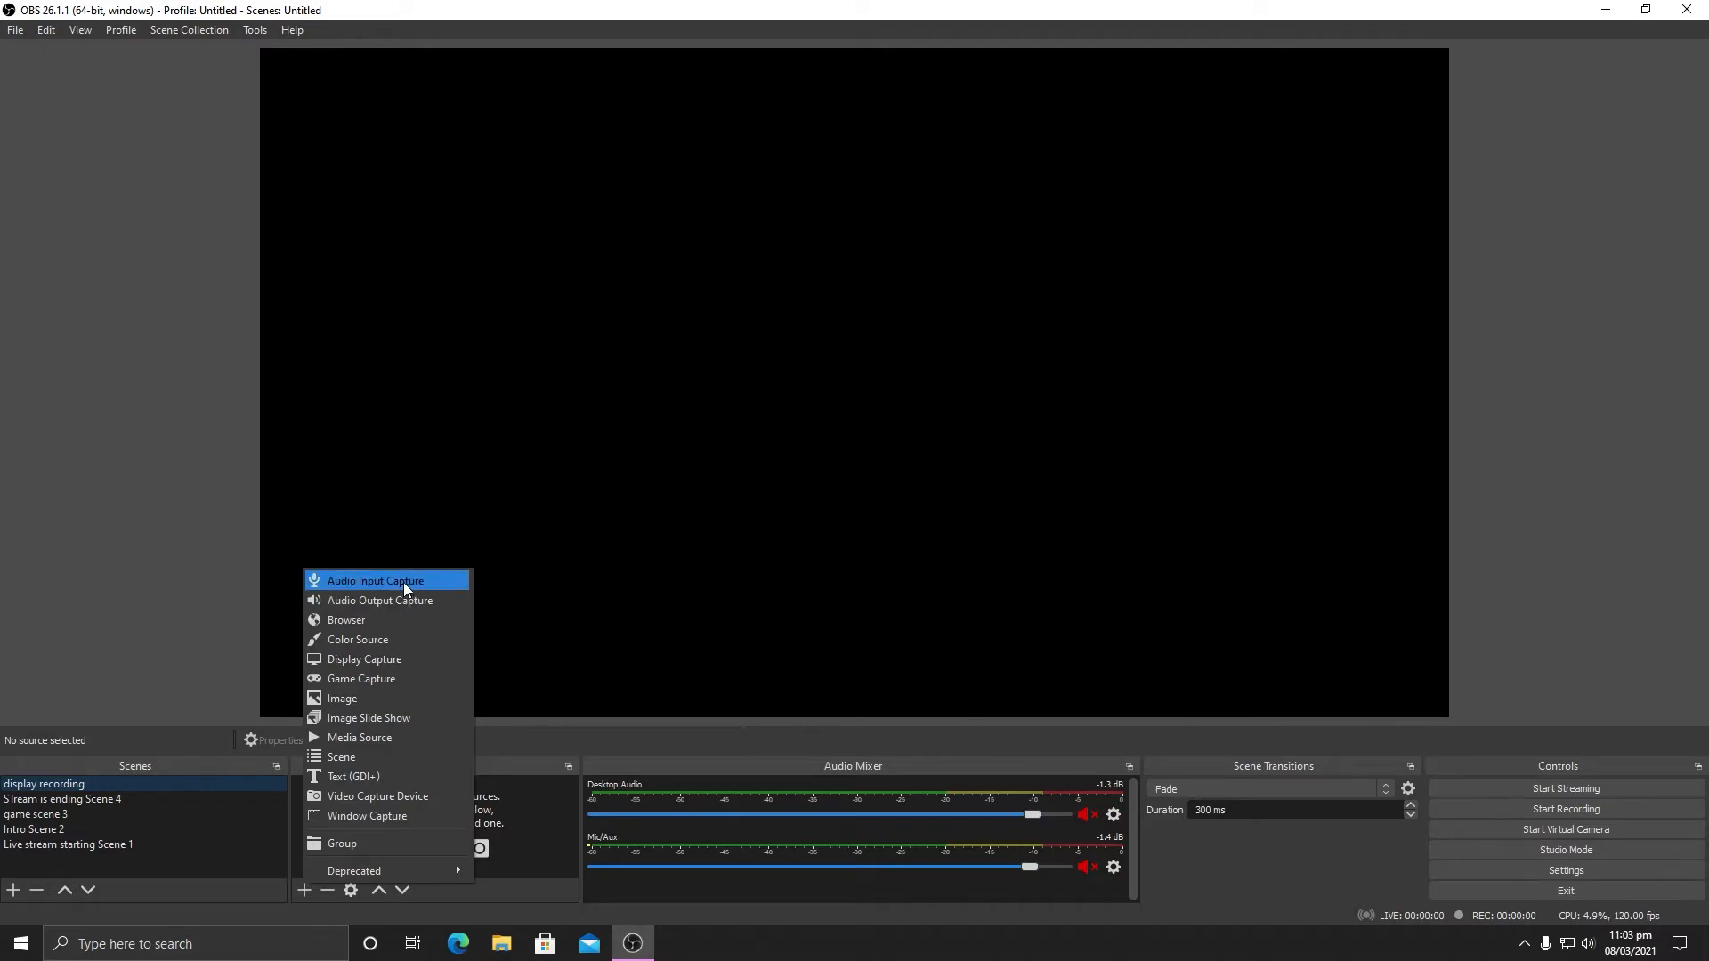
left_click(362, 663)
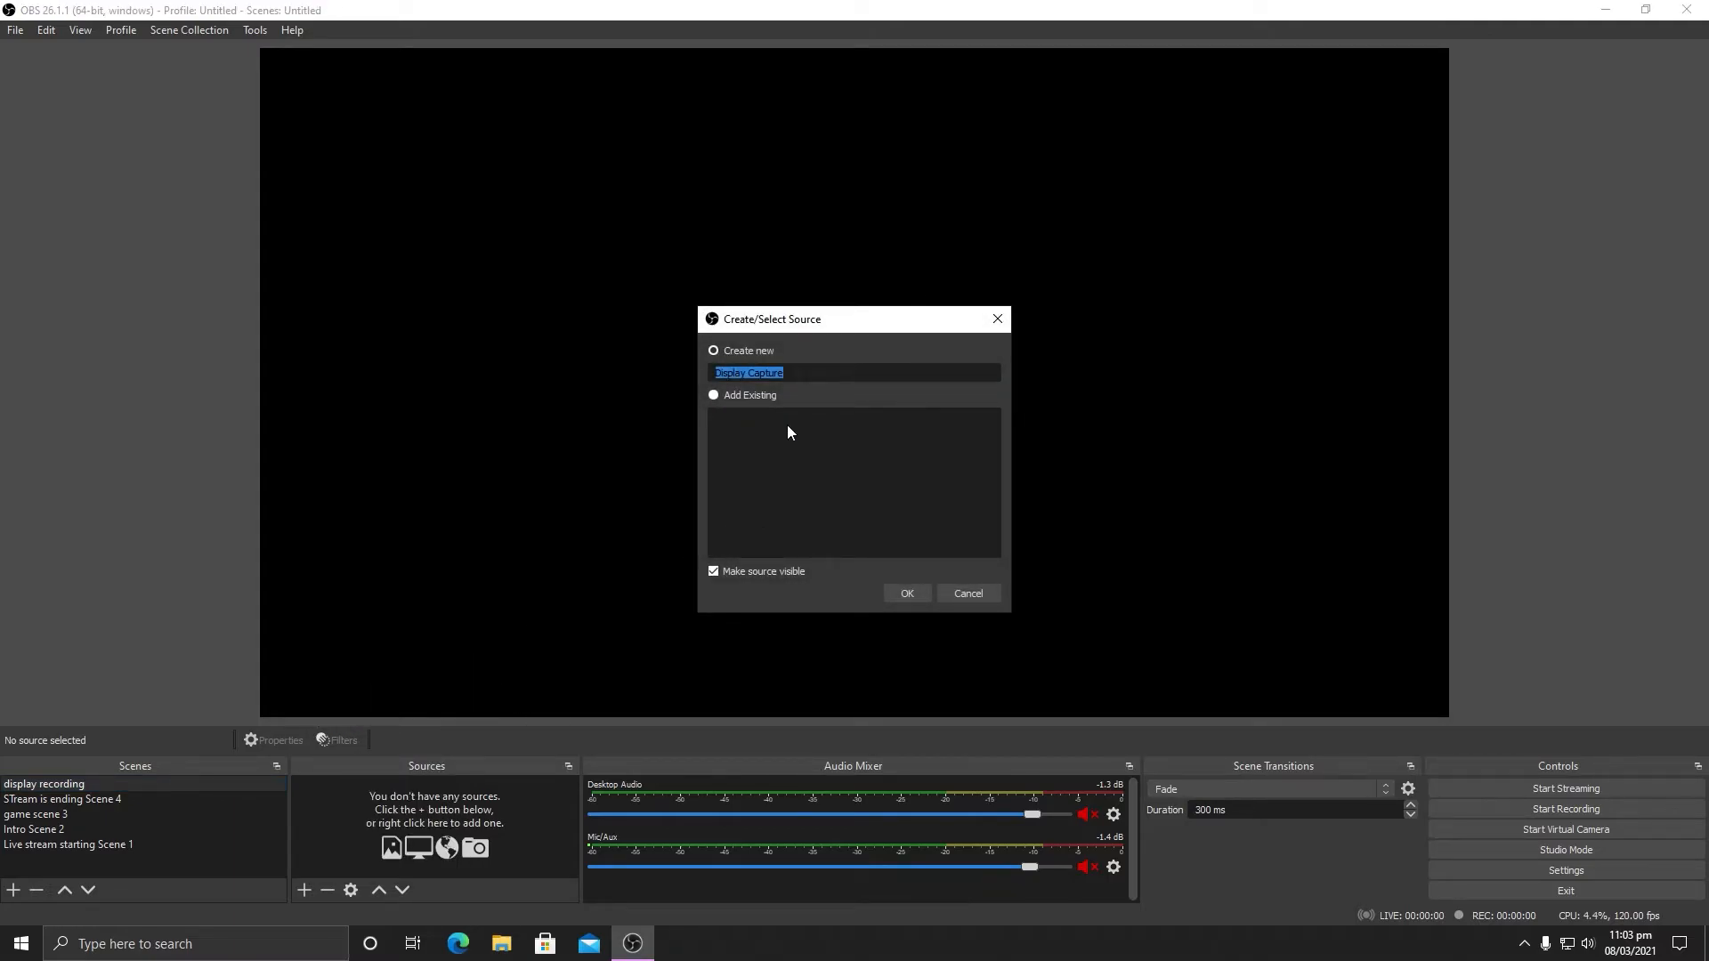
type("capture")
key("Return")
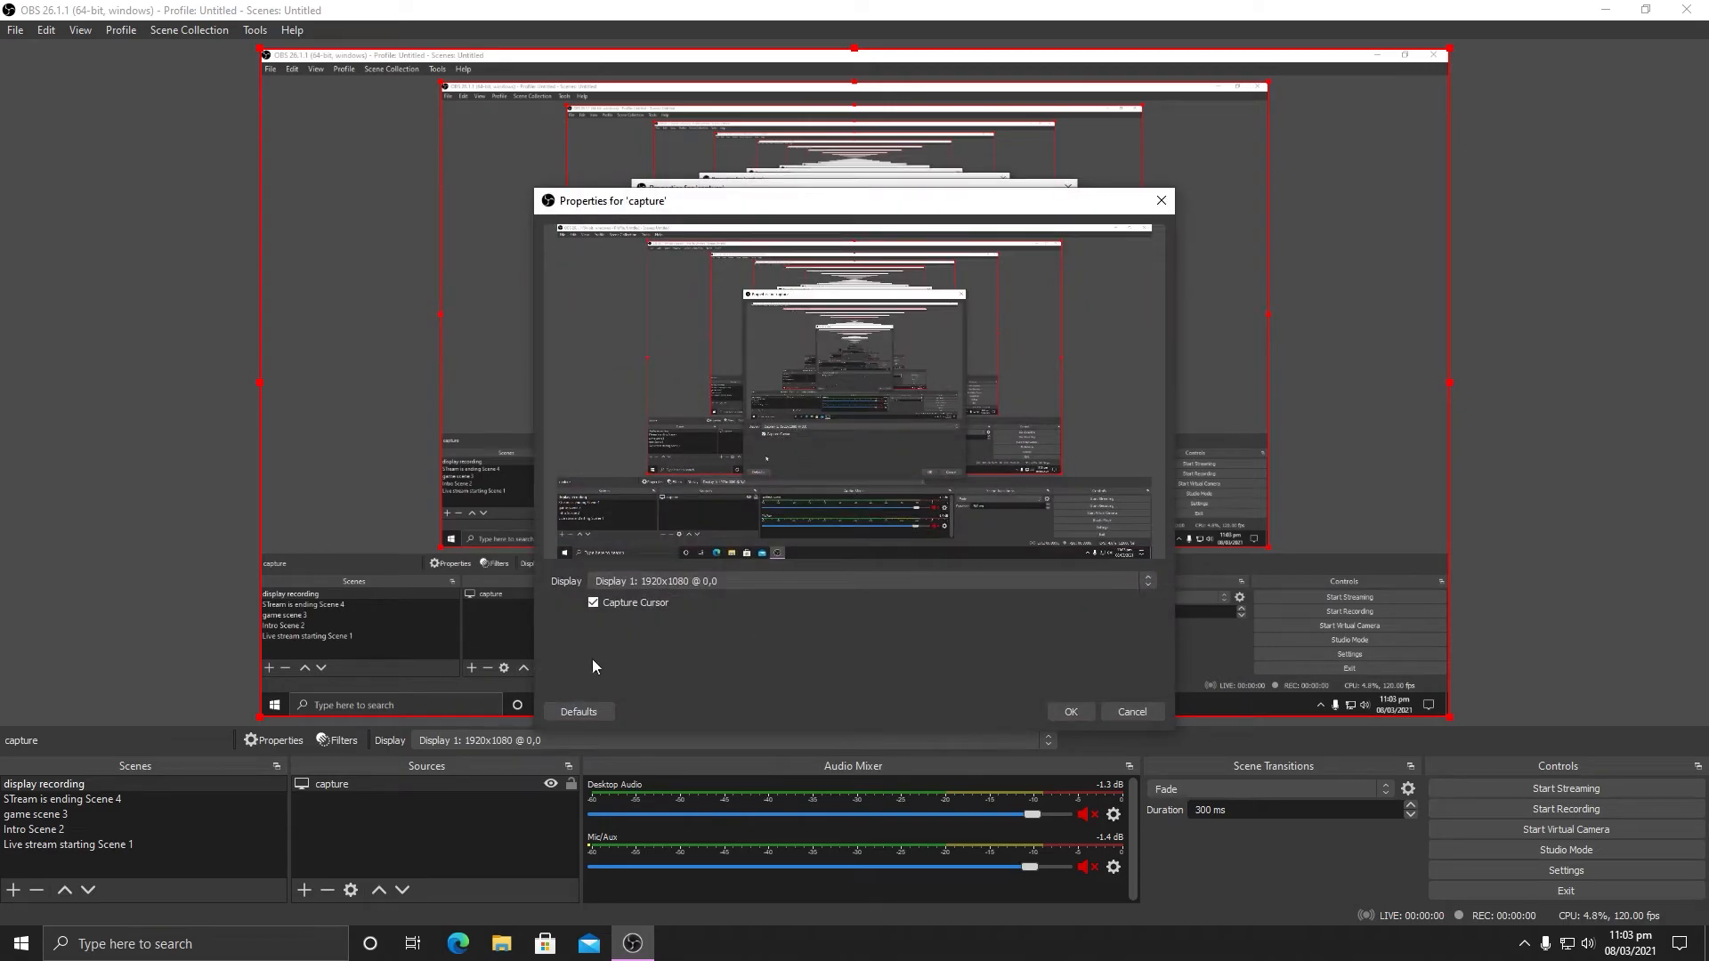
left_click(1071, 713)
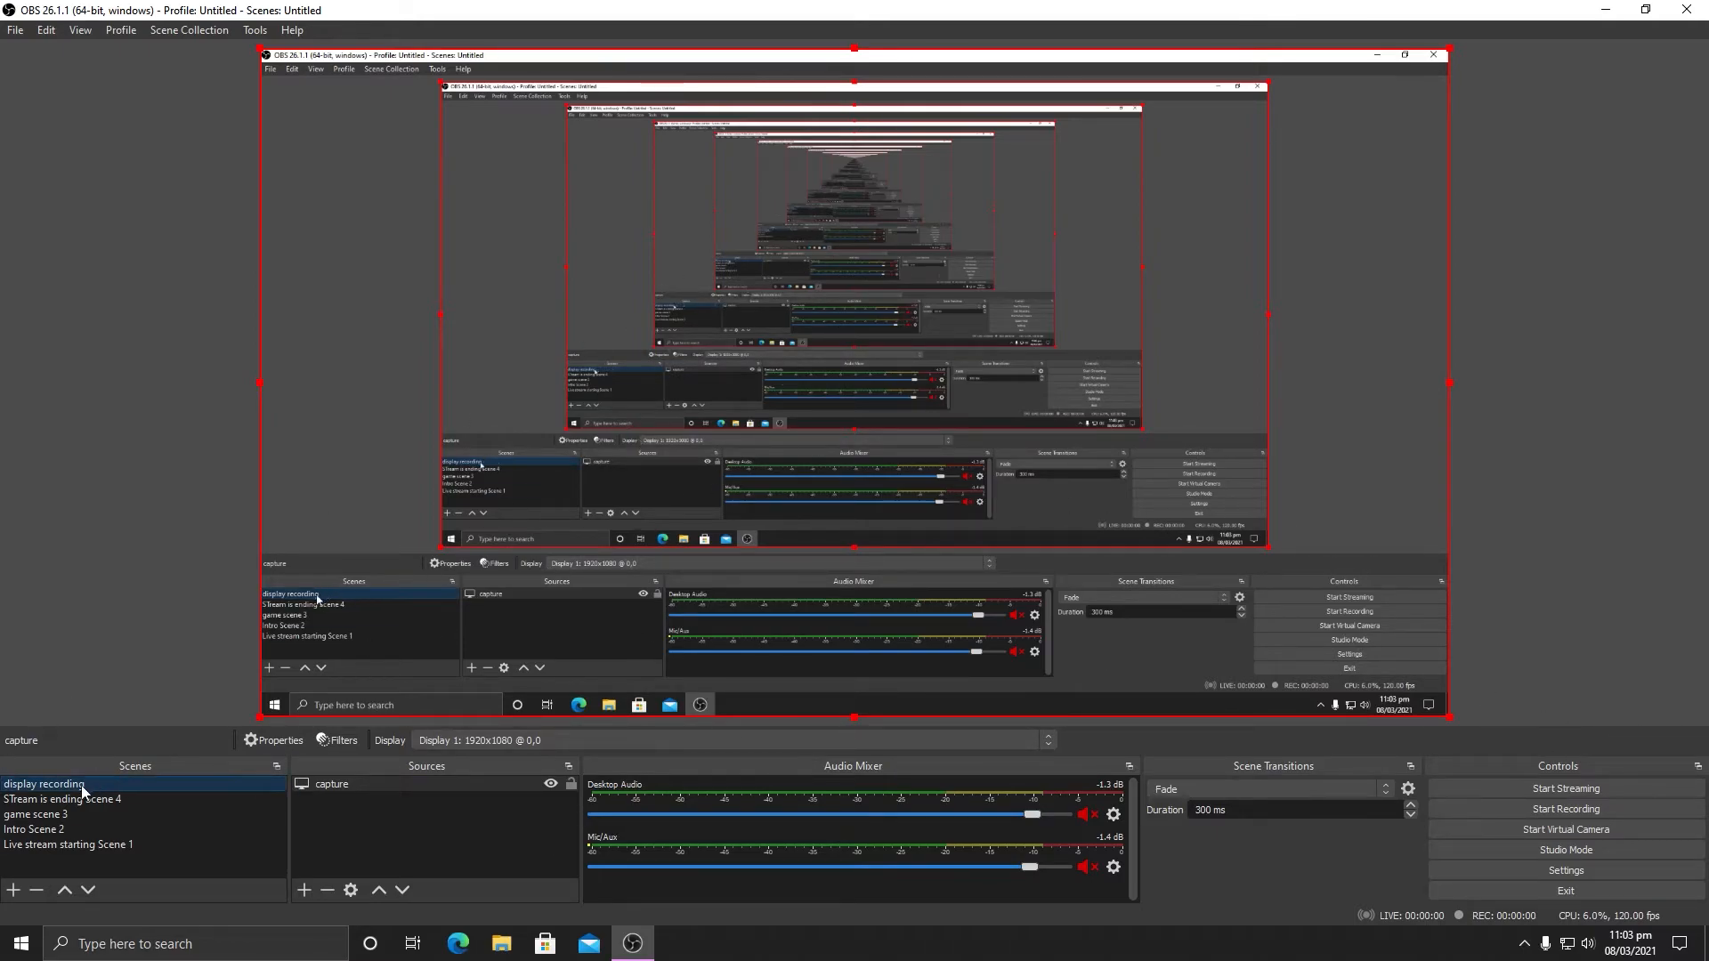
Step: Start a test recording and show the Windows desktop
left_click(1556, 805)
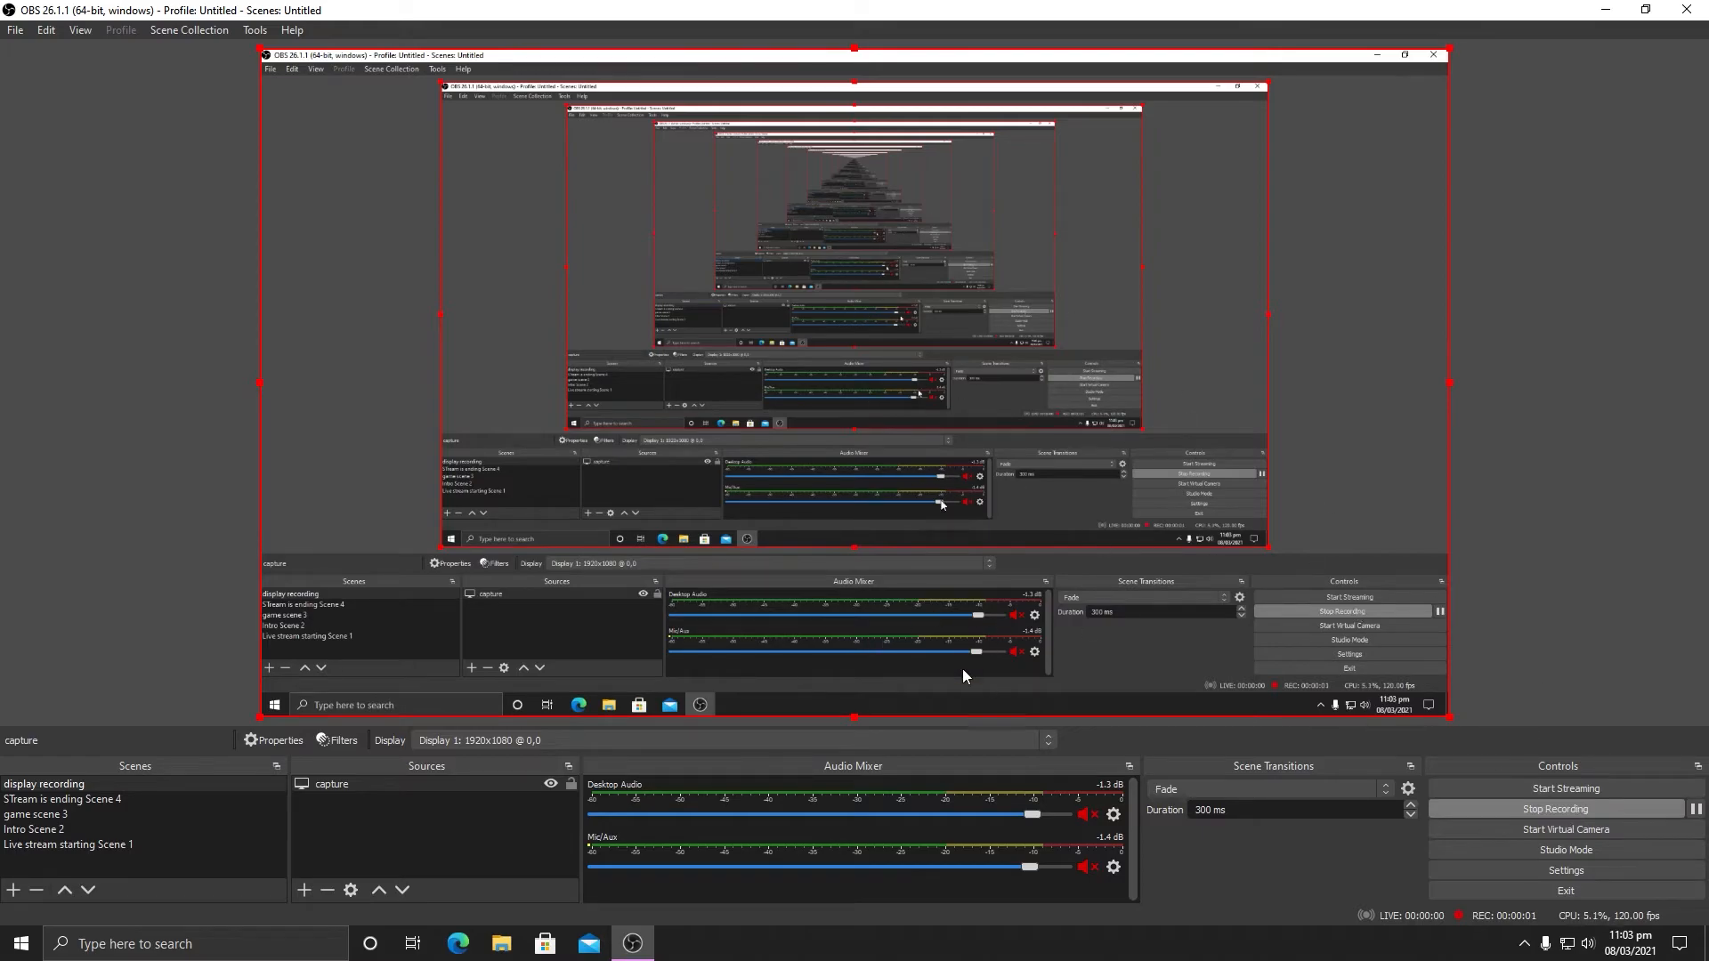
left_click(1707, 946)
left_click(950, 368)
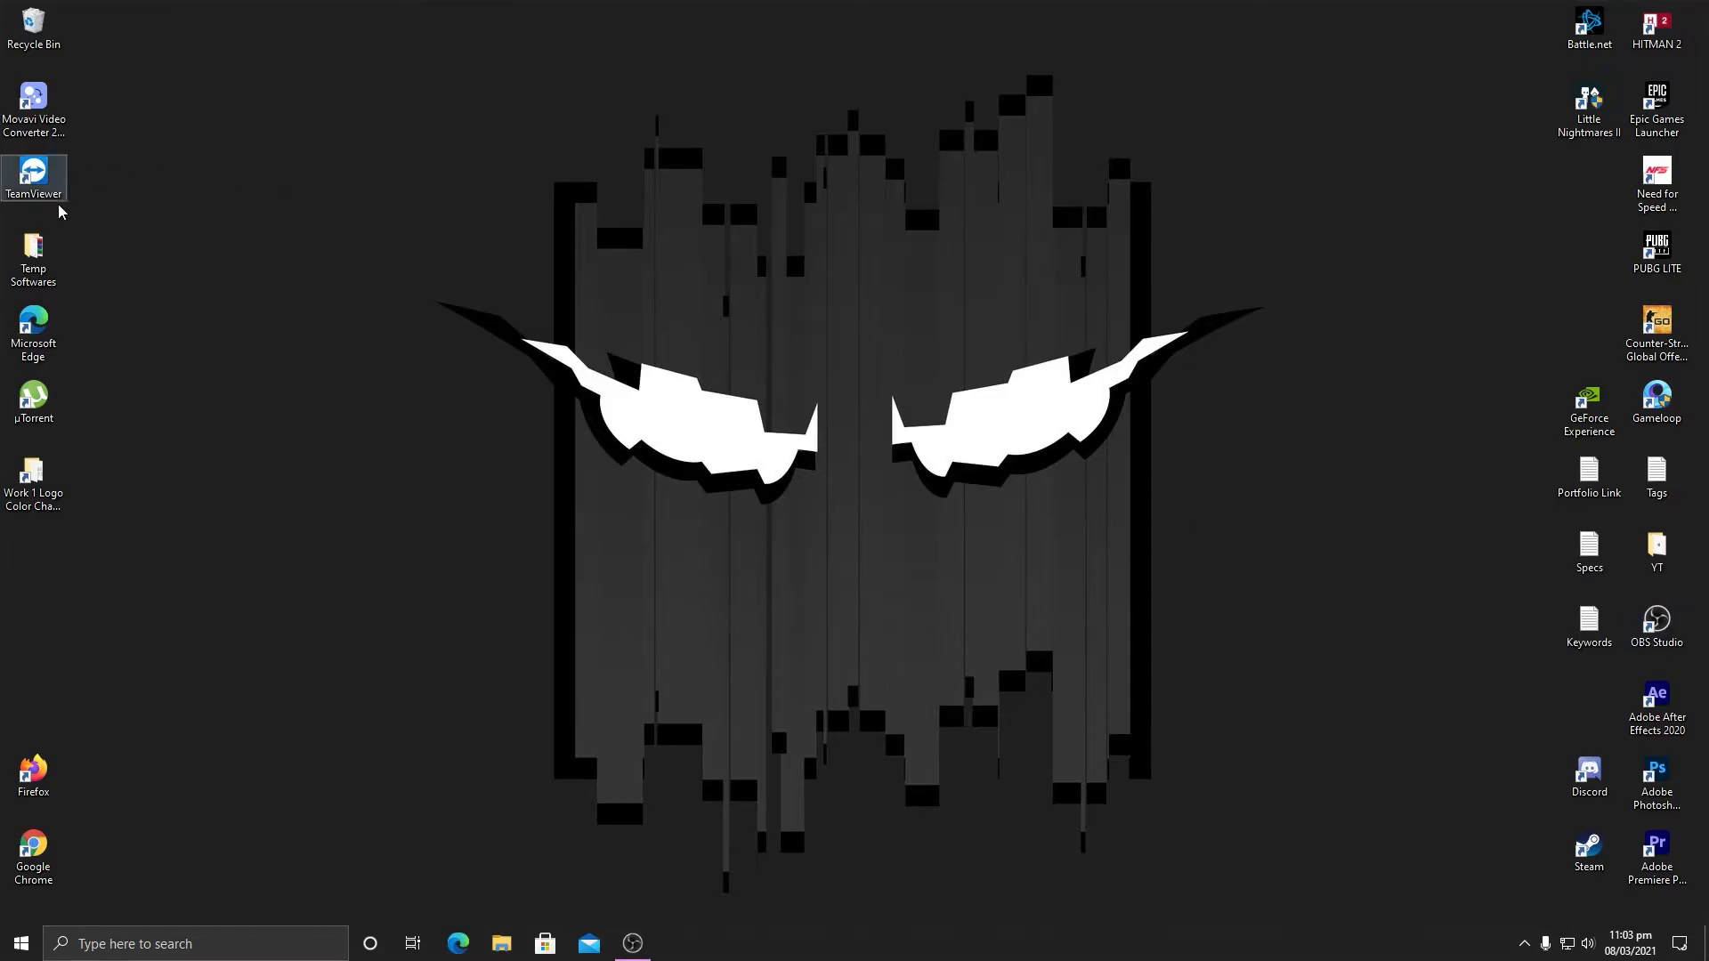
Step: Empty the desktop's Recycle Bin and confirm the permanent deletion
right_click(34, 46)
left_click(75, 79)
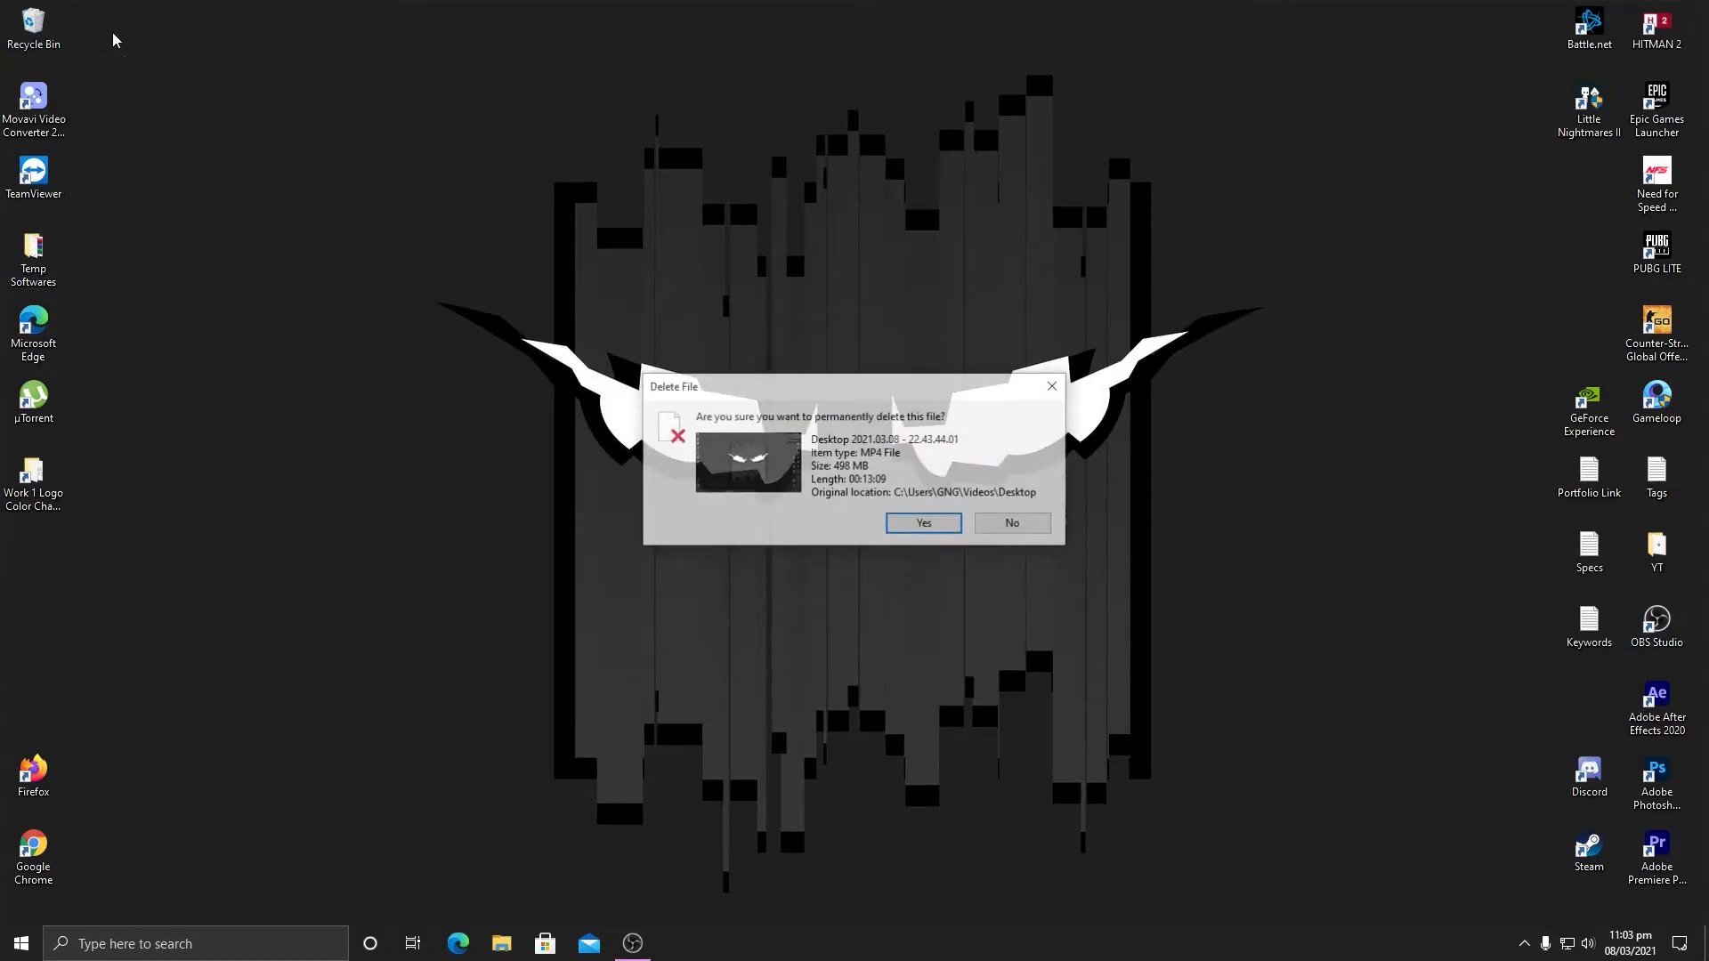
left_click(925, 524)
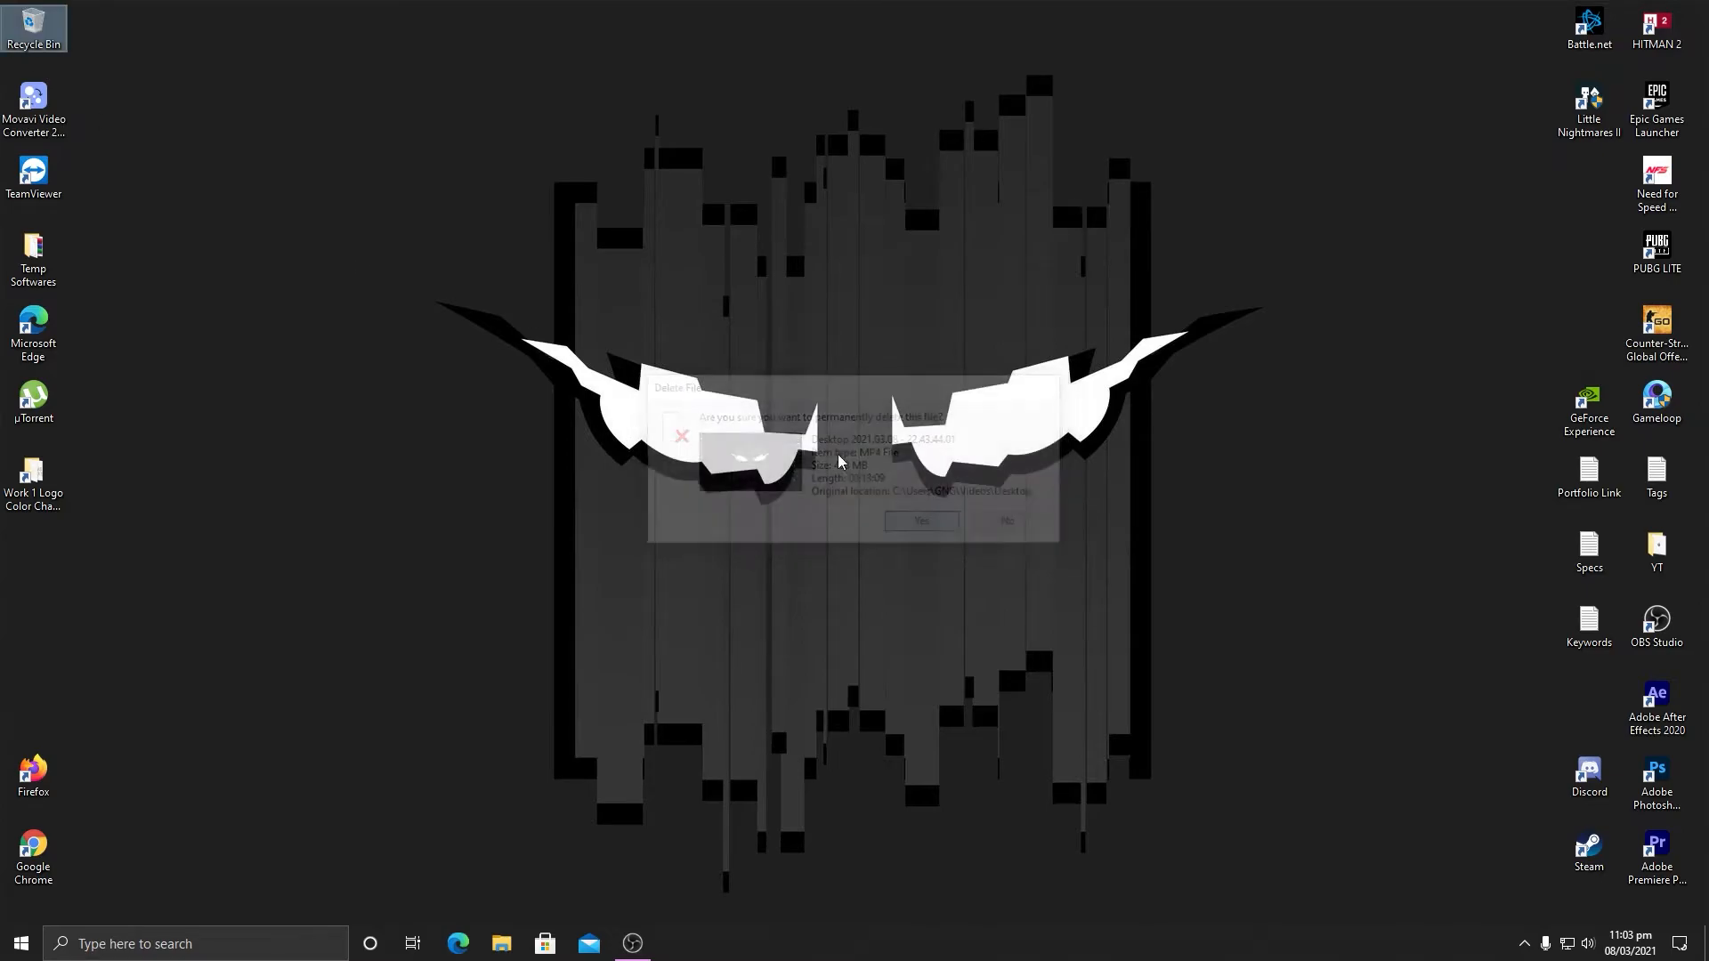
Step: Switch back to OBS Studio, stop the recording and show the folder of saved recordings
left_click(626, 959)
left_click(1544, 814)
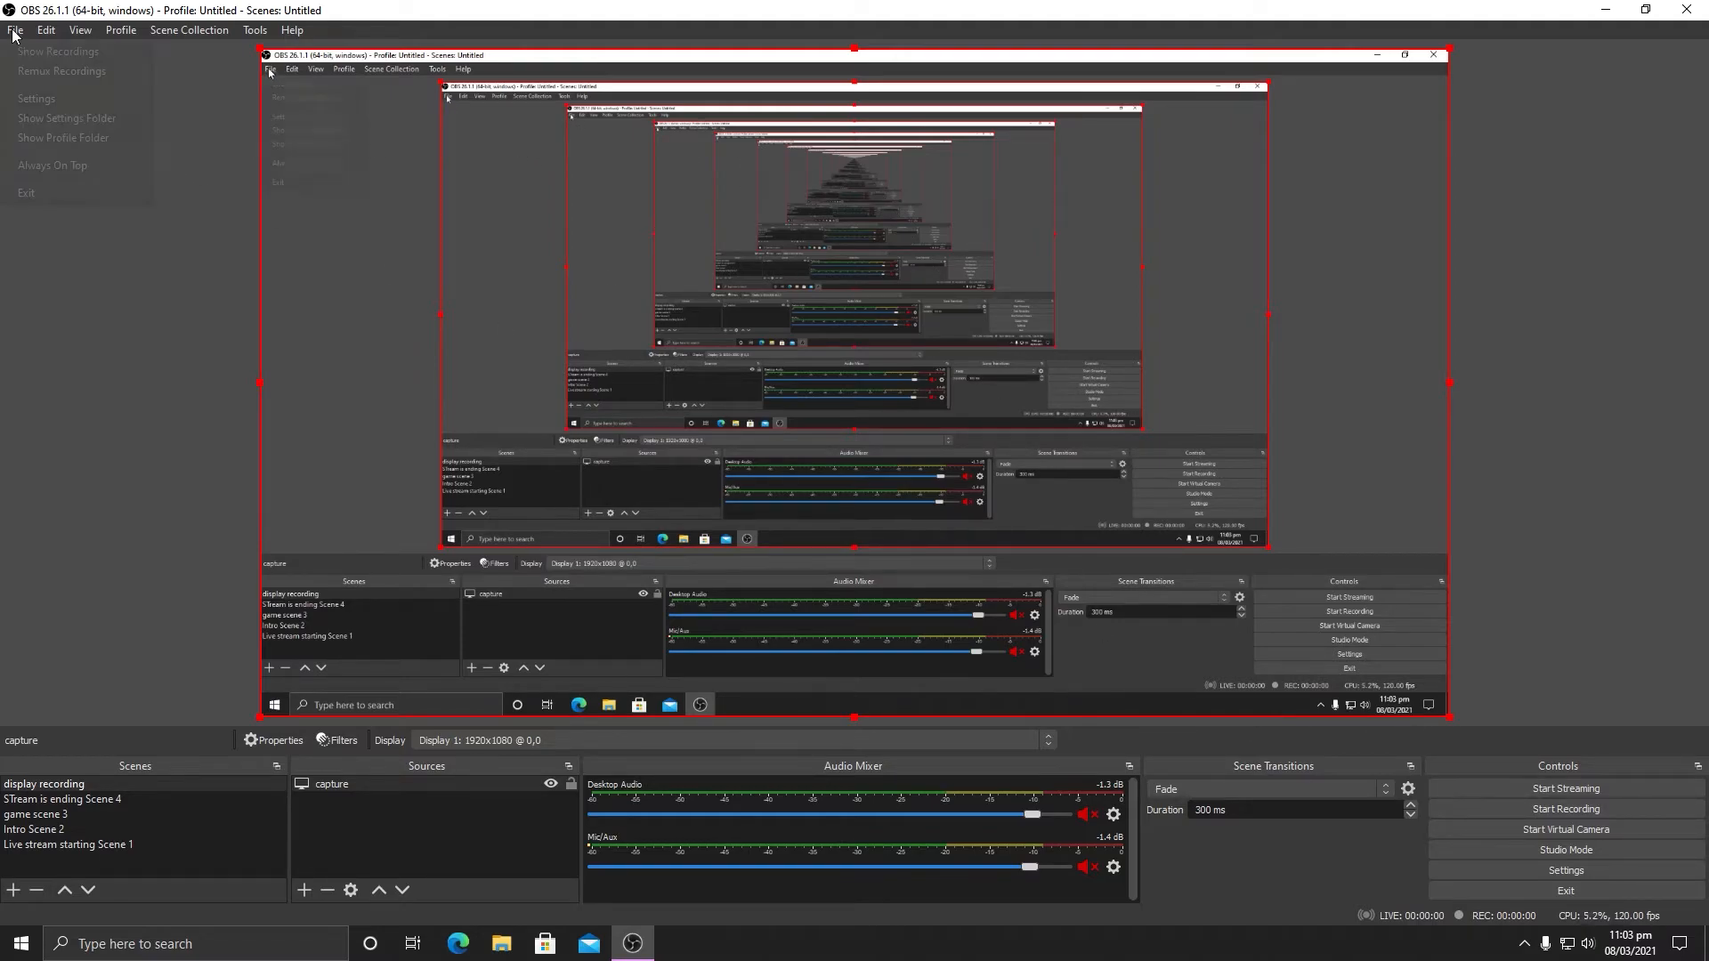
left_click(53, 46)
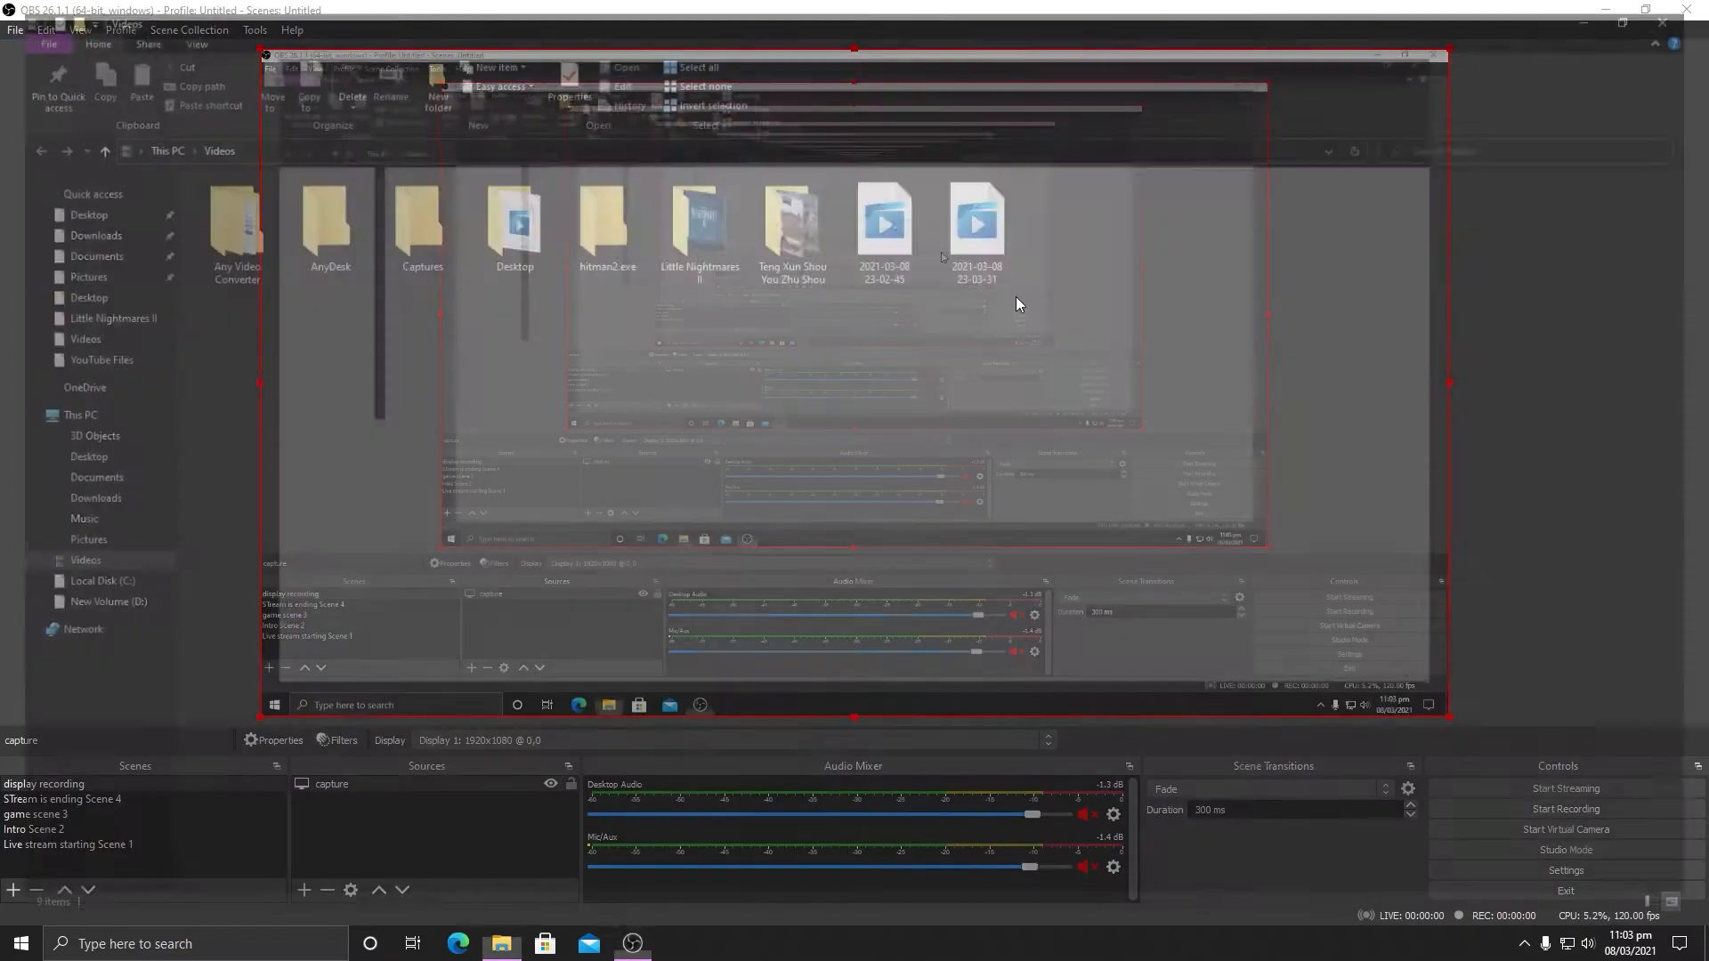
double_click(985, 254)
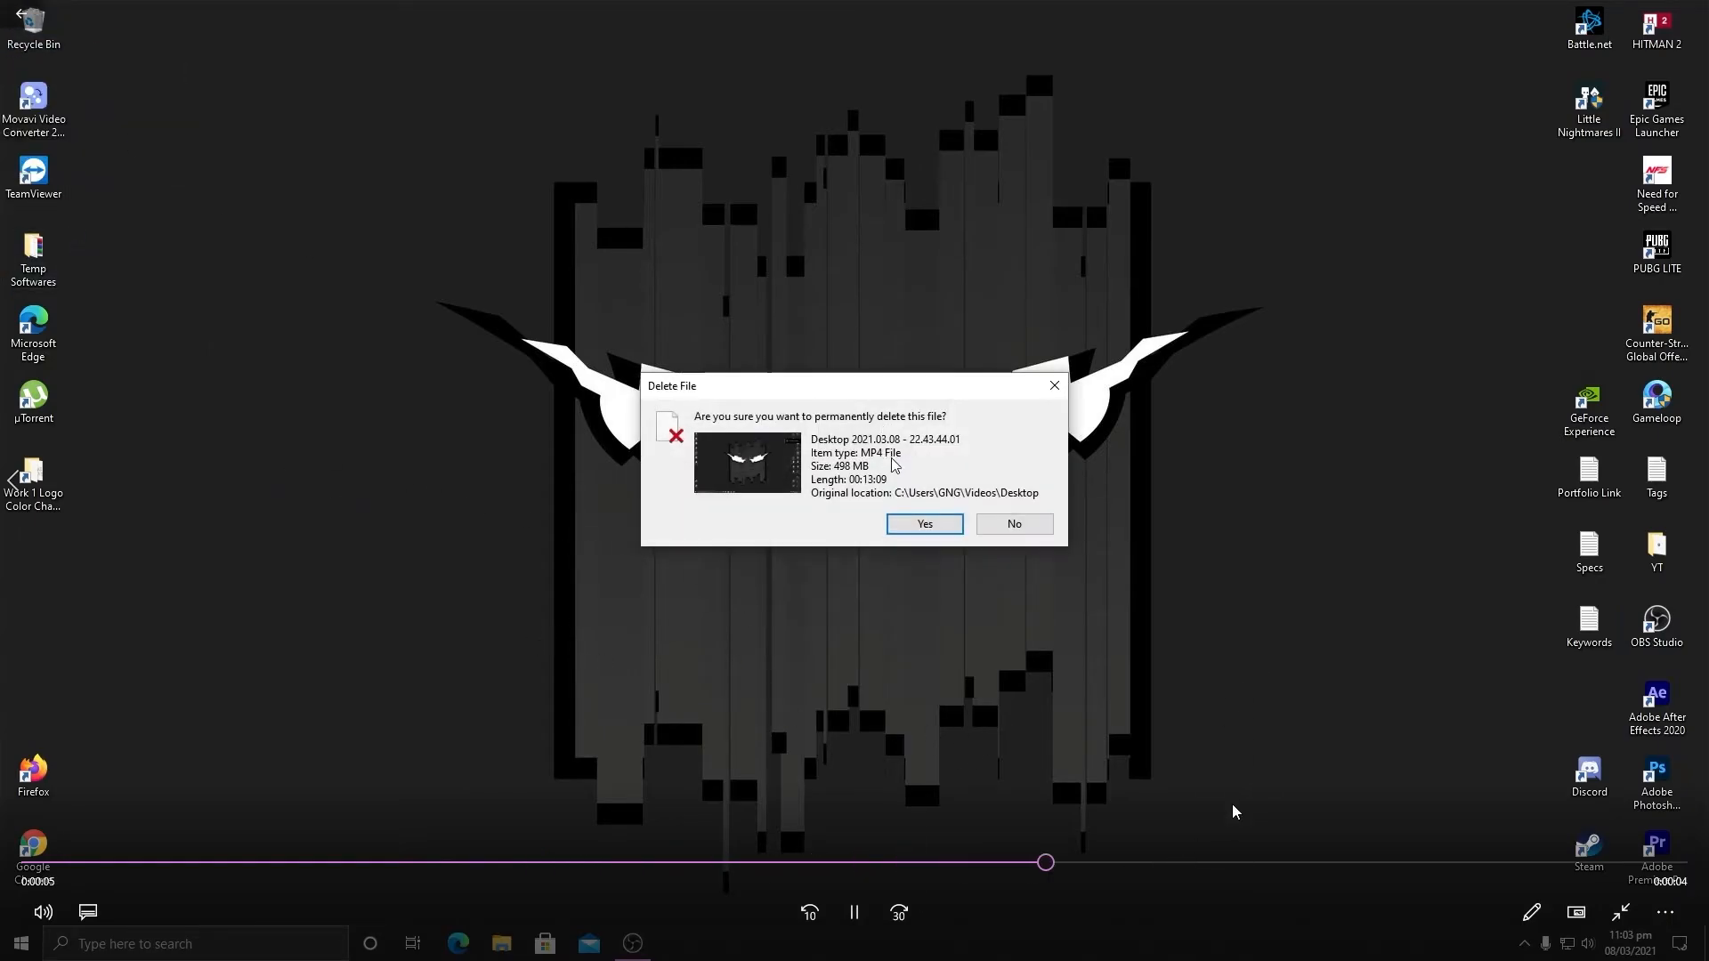
left_click(1687, 9)
left_click(883, 690)
double_click(968, 261)
key("Delete")
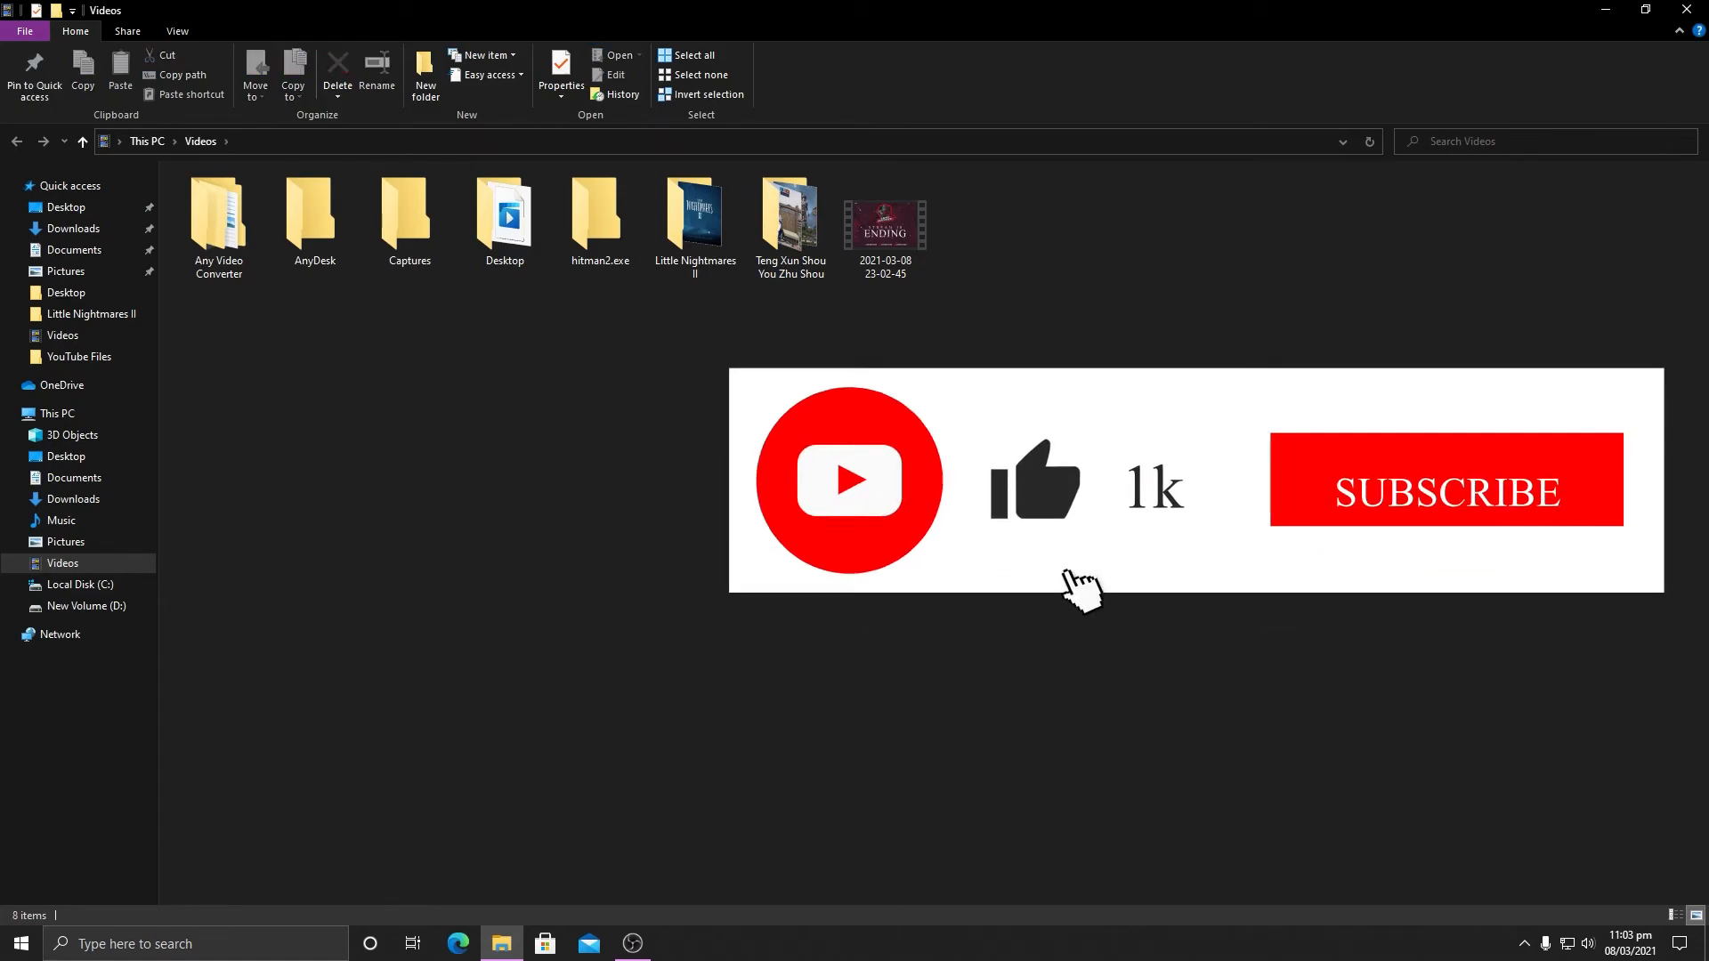
left_click(894, 241)
key("Delete")
left_click(1611, 9)
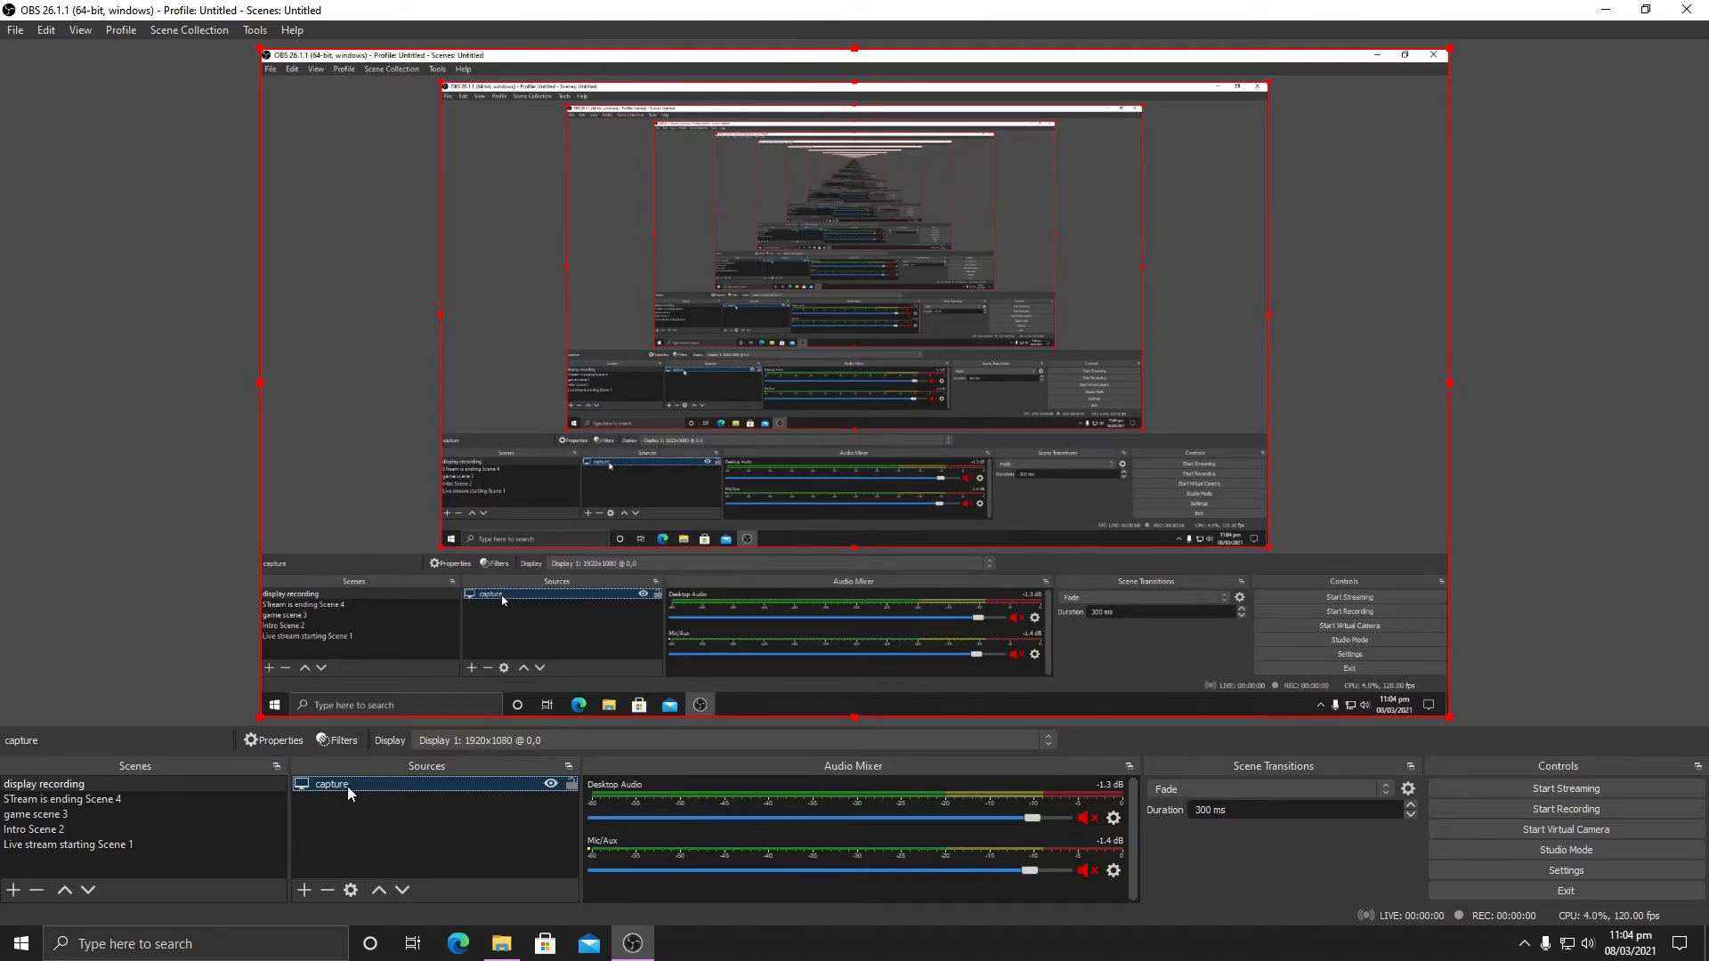
Step: Replace the "capture" source in the display recording scene with a new Window Capture source under its default name
key("Delete")
left_click(899, 495)
left_click(305, 891)
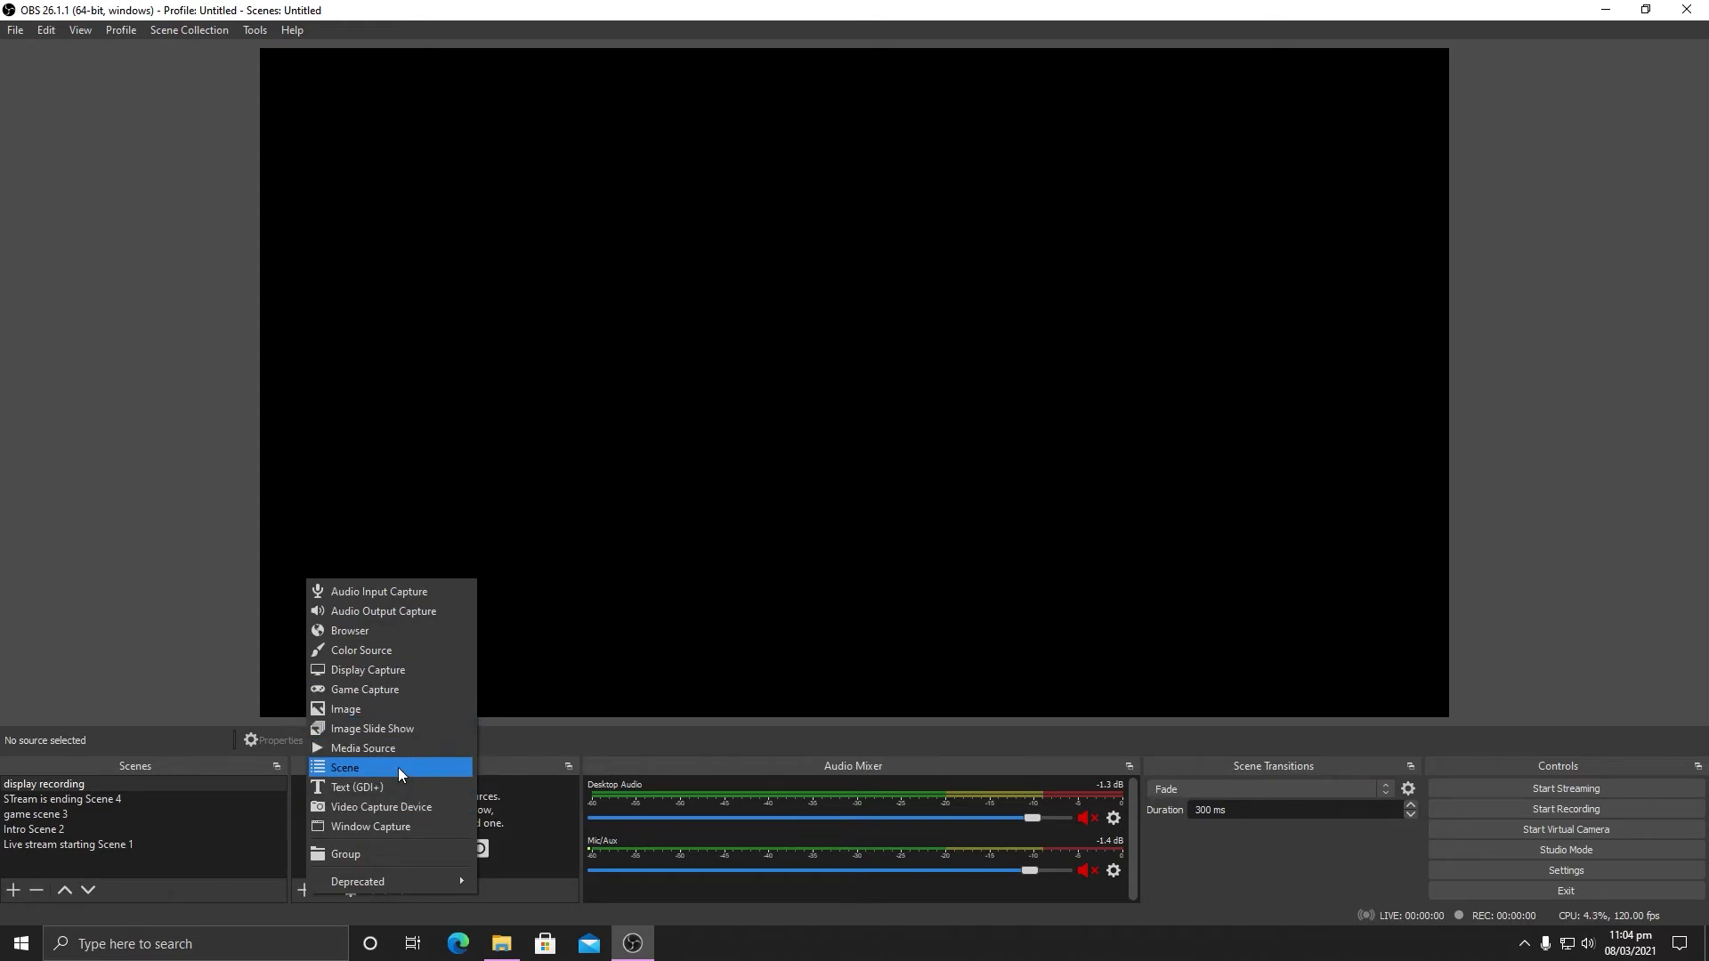
left_click(397, 828)
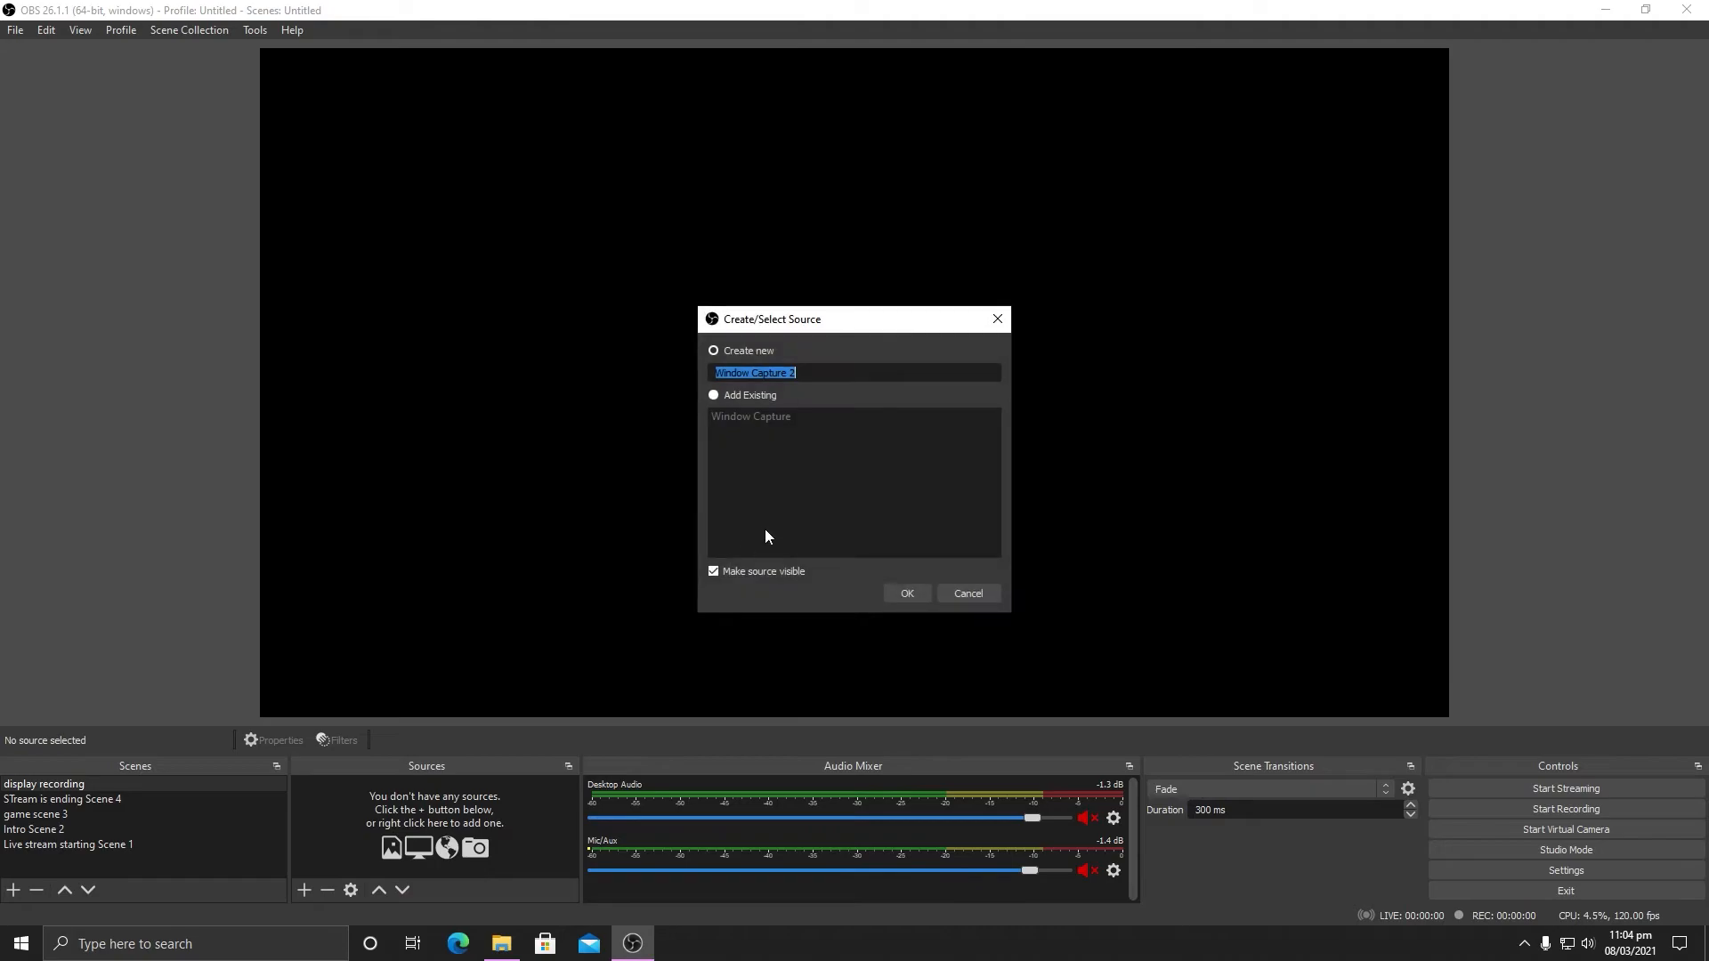
left_click(906, 593)
Step: Show the Windows desktop, launch Firefox and switch back to OBS Studio
key("super+d")
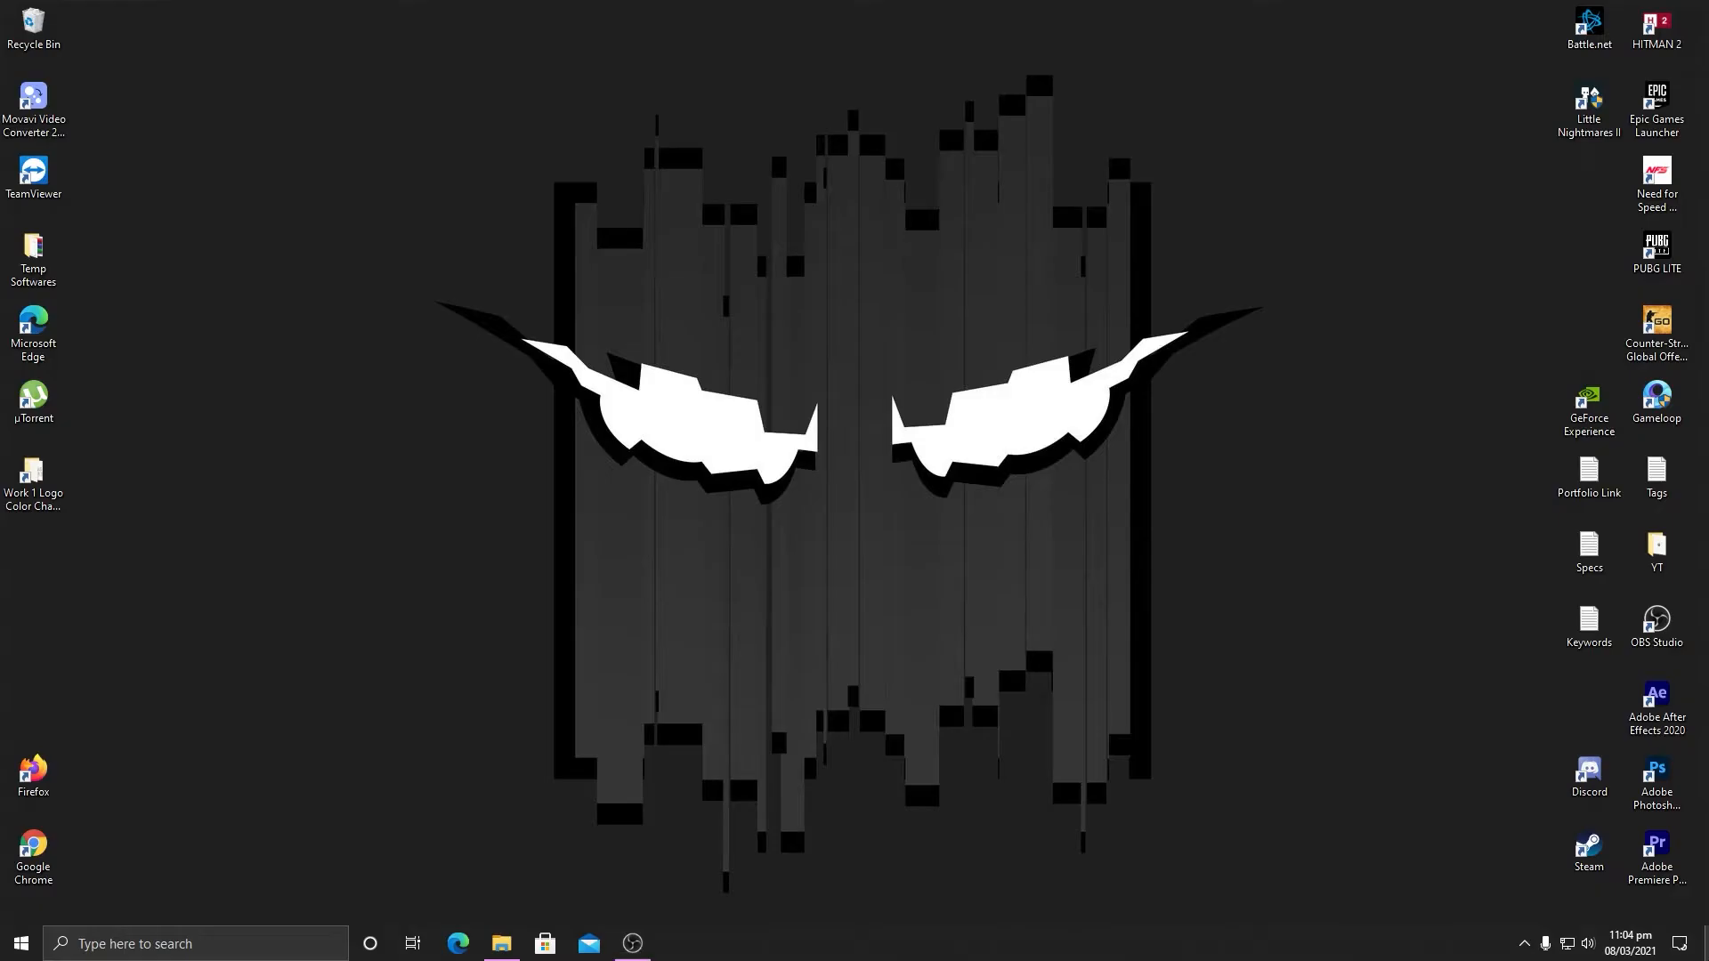
mouse_move(501, 945)
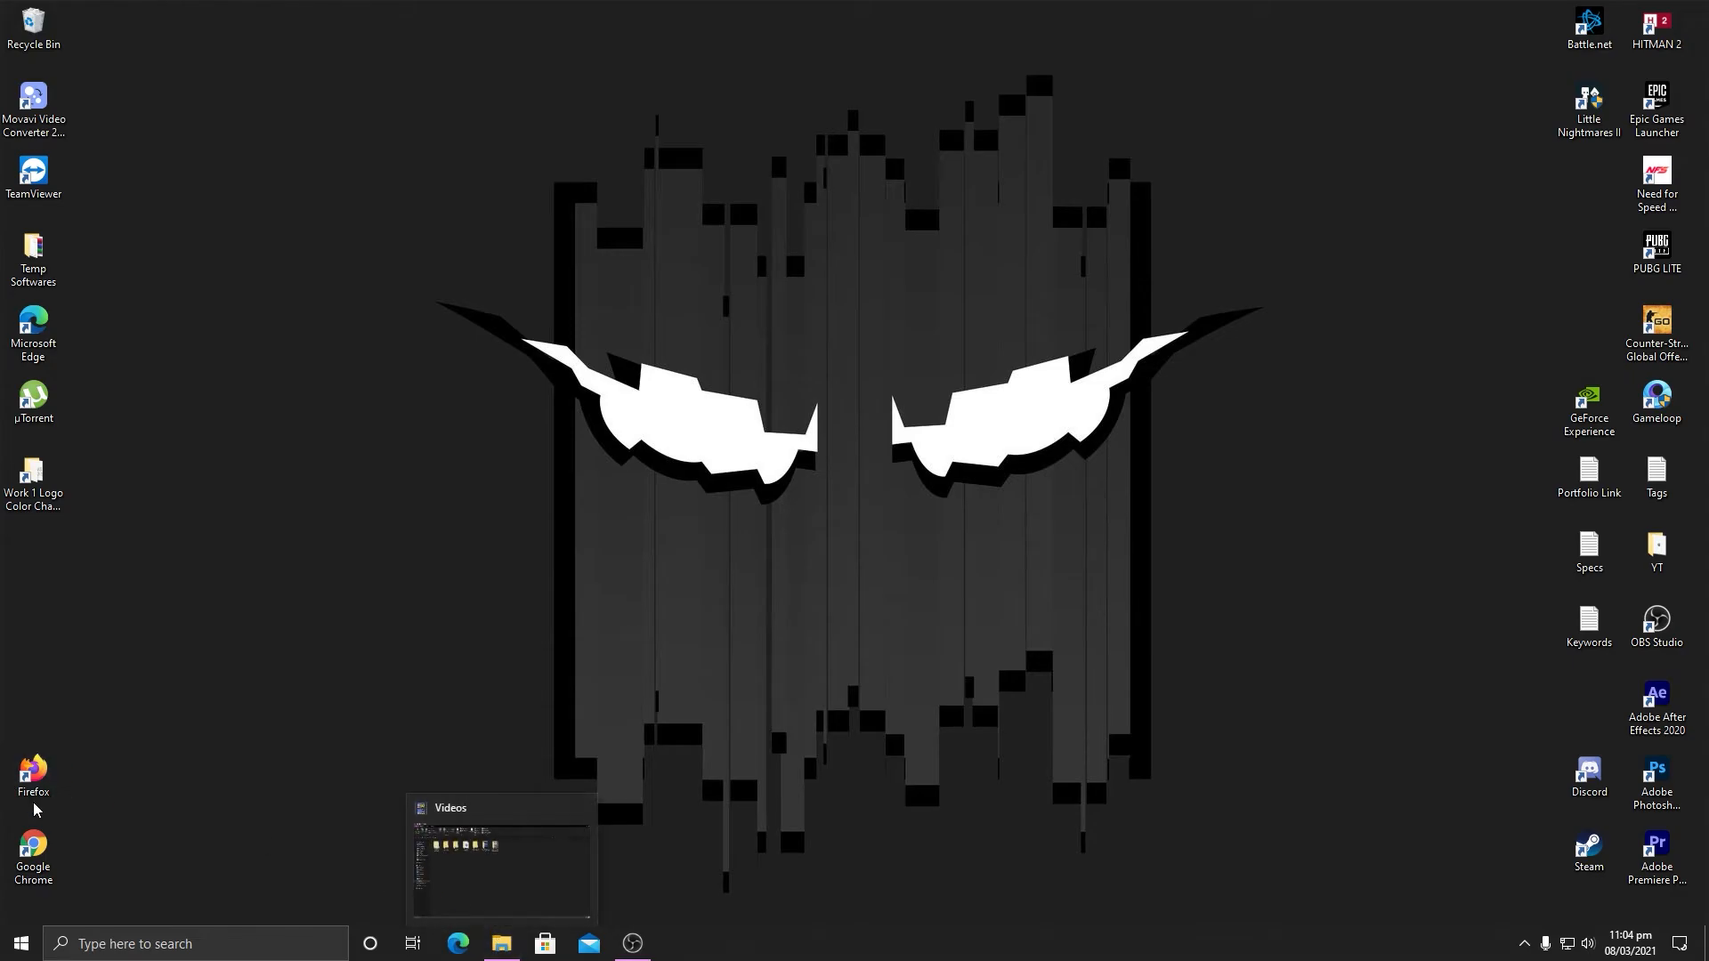
double_click(33, 774)
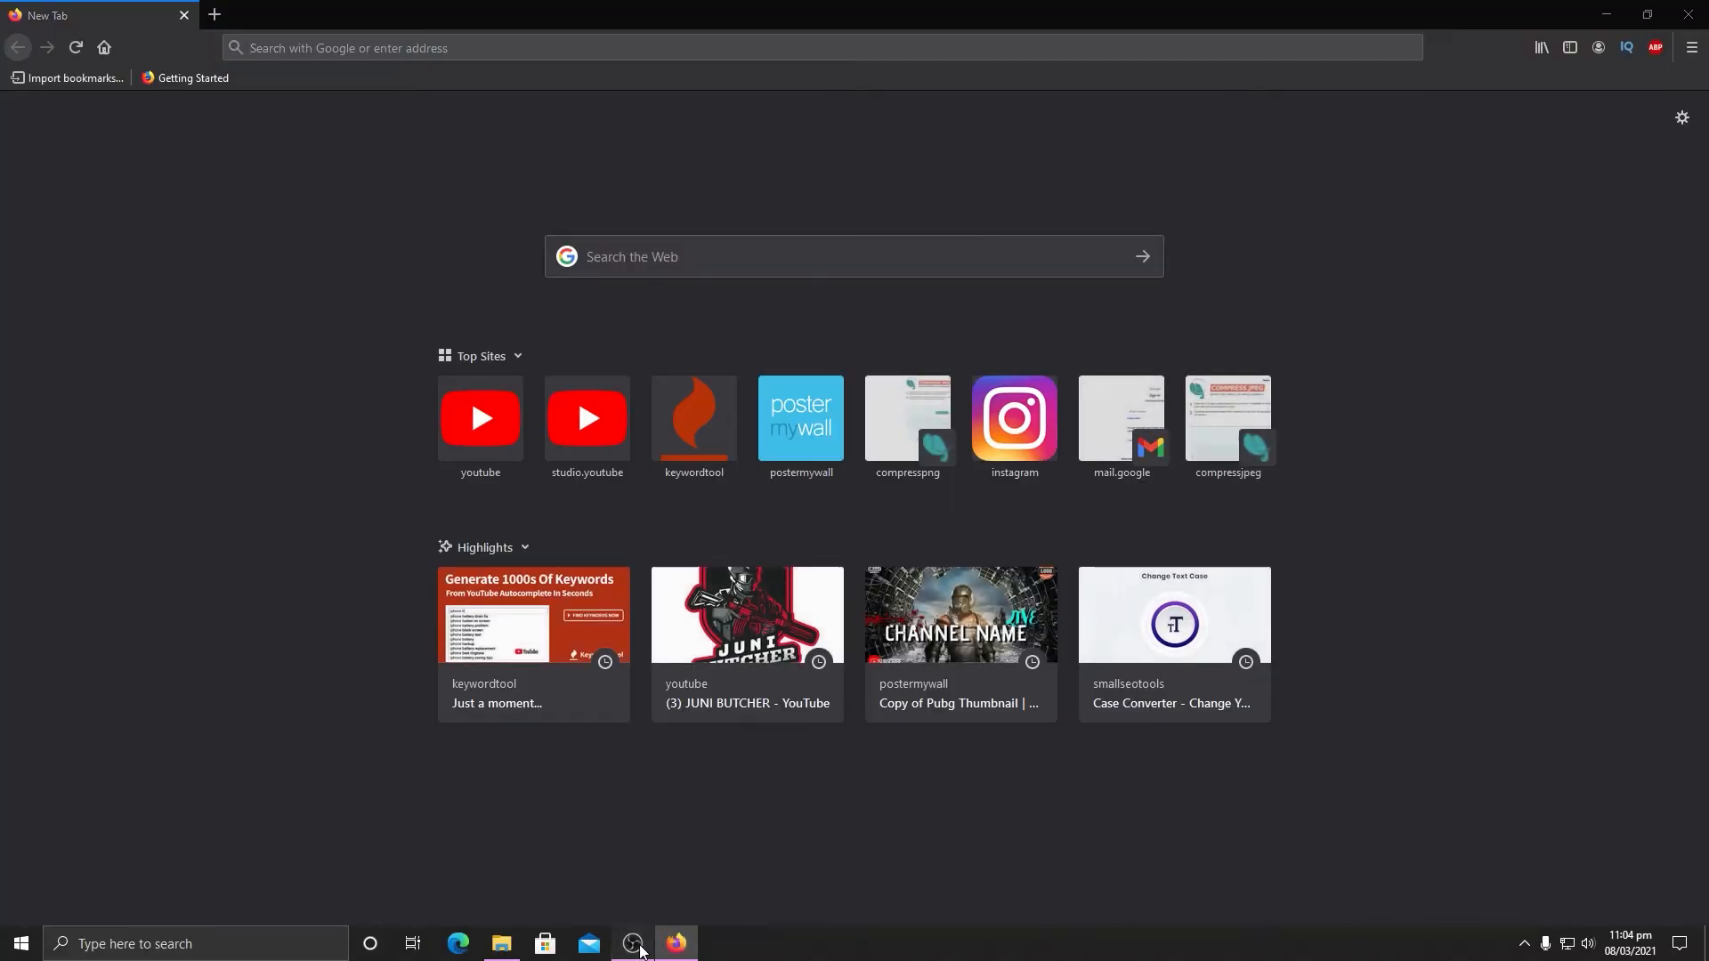
left_click(633, 943)
left_click(734, 581)
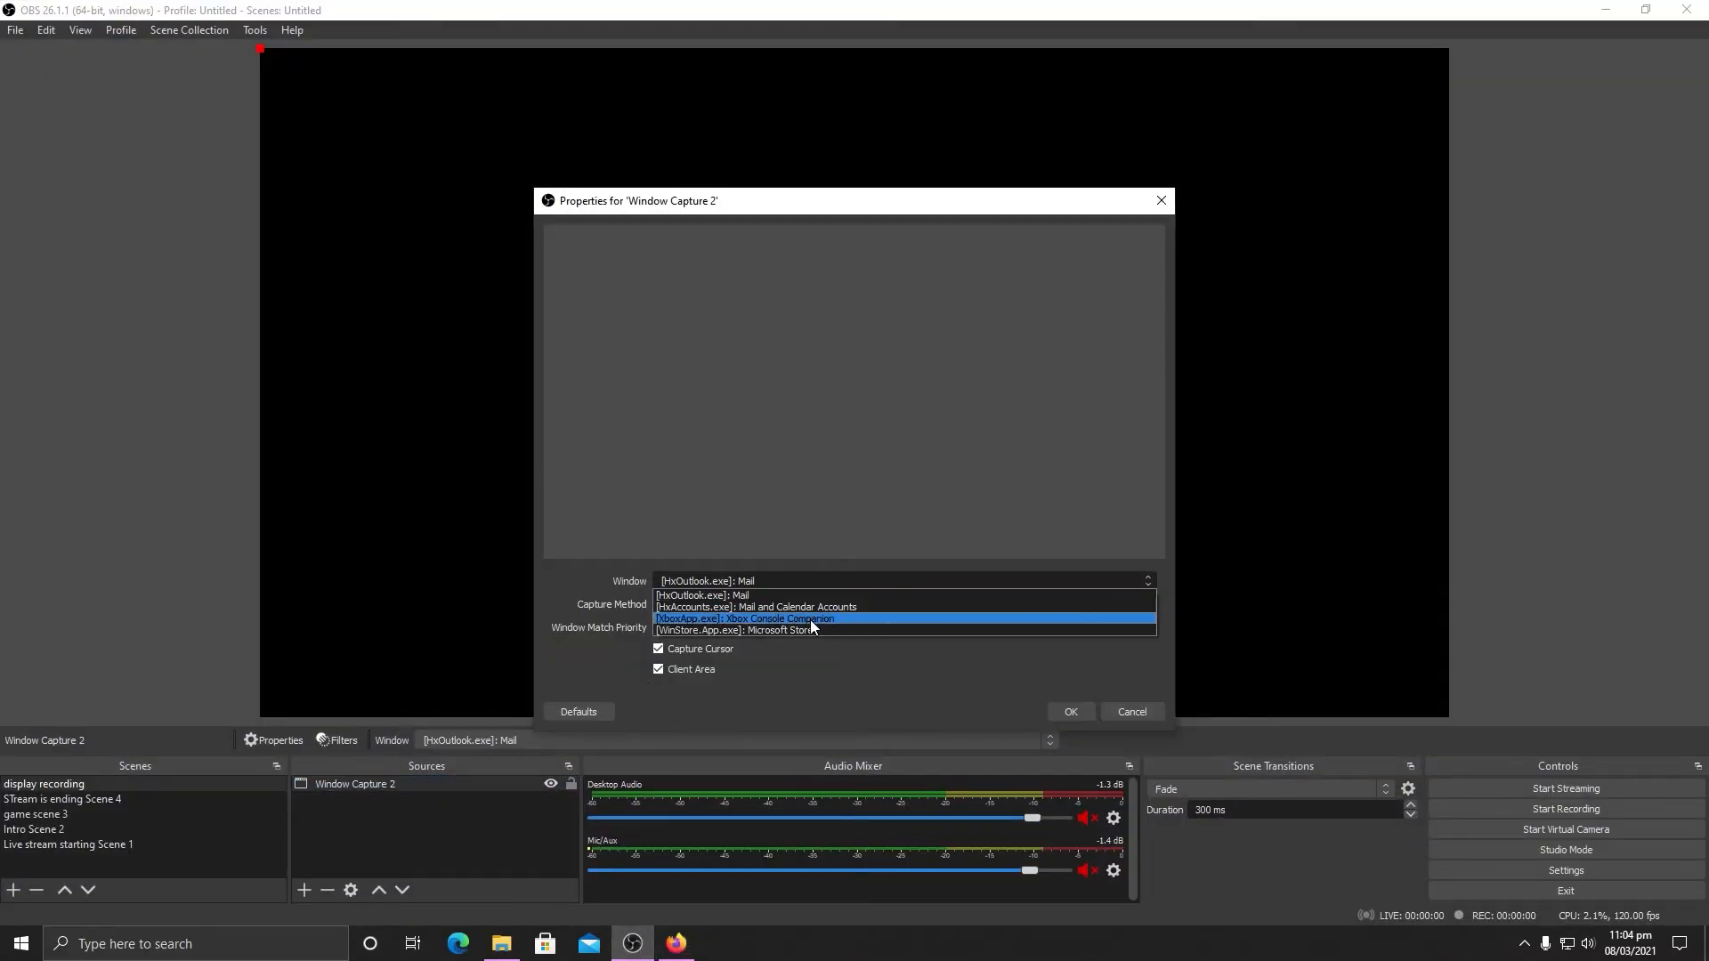
left_click(1147, 717)
left_click(1147, 718)
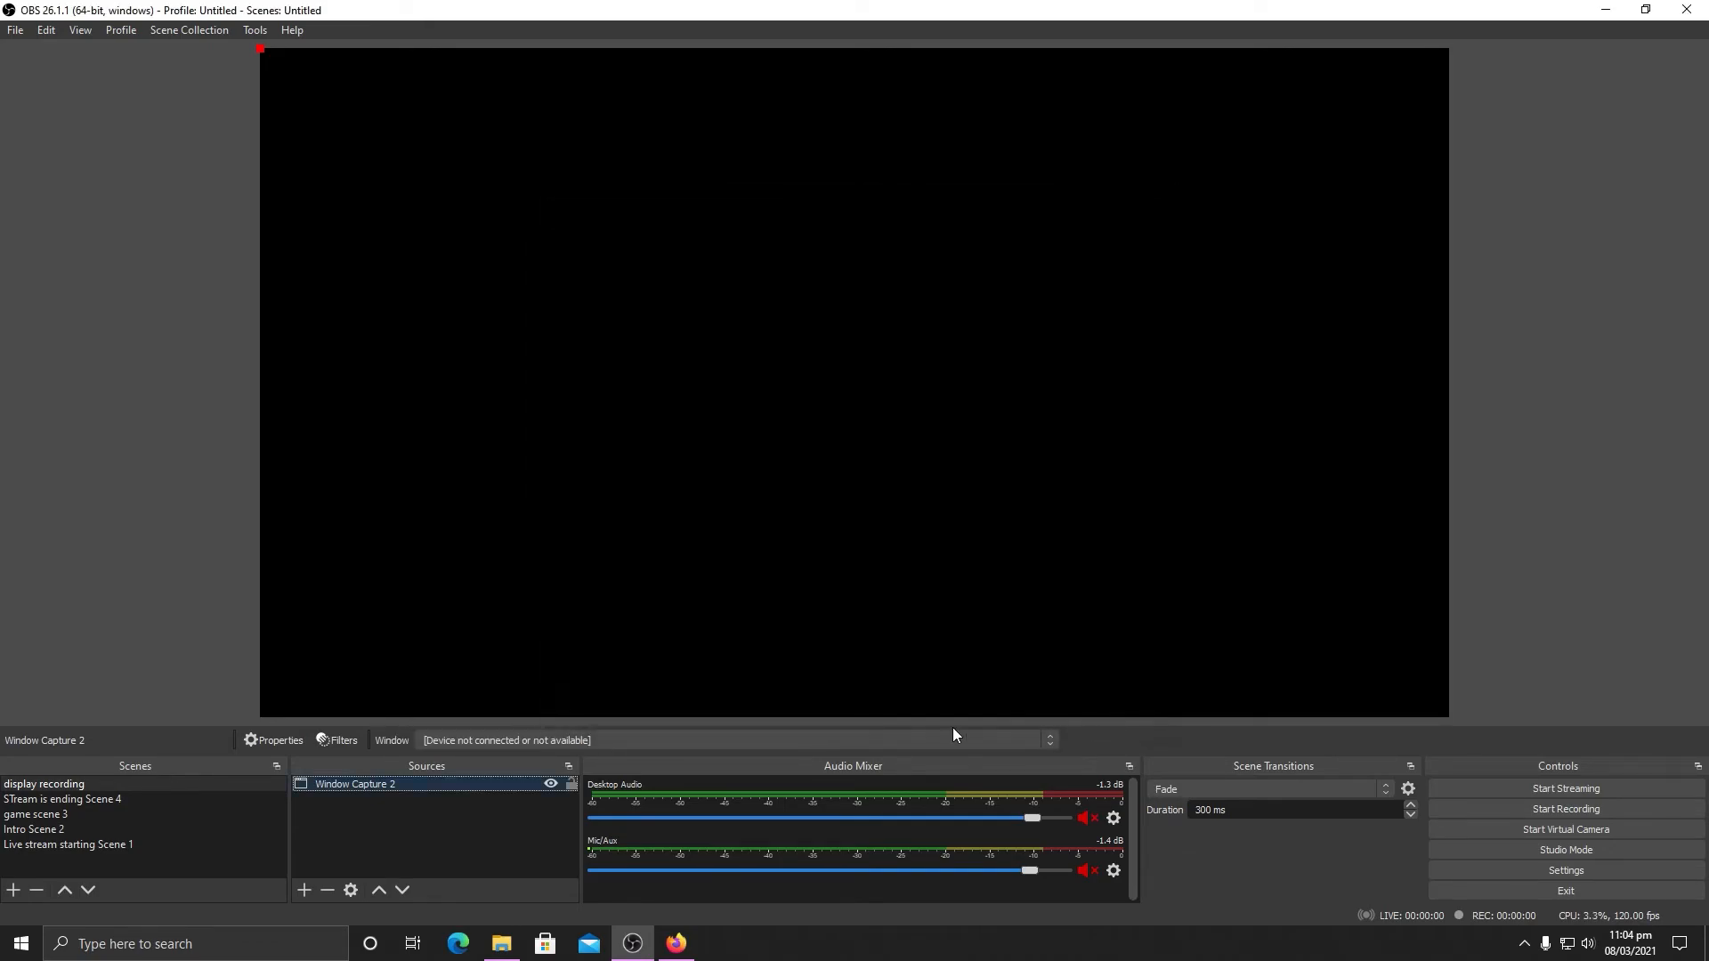
Step: Set the window captured by Window Capture 2 to [firefox.exe]: Mozilla Firefox and accept the properties
double_click(419, 788)
left_click(746, 582)
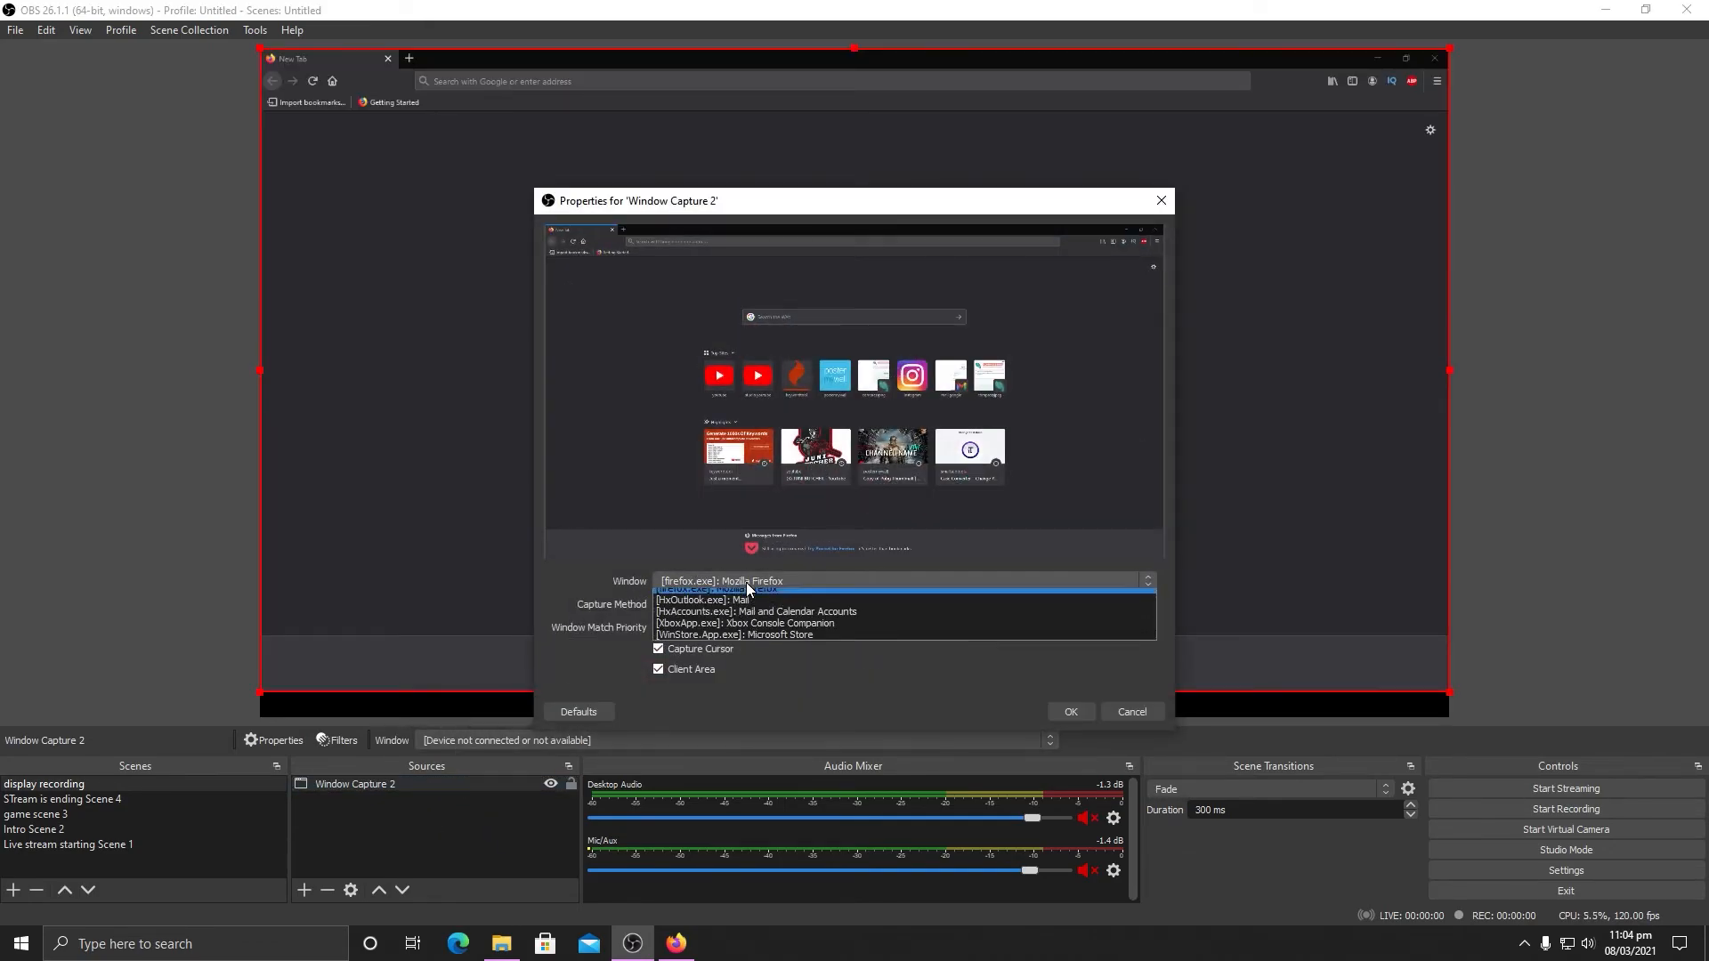
left_click(770, 595)
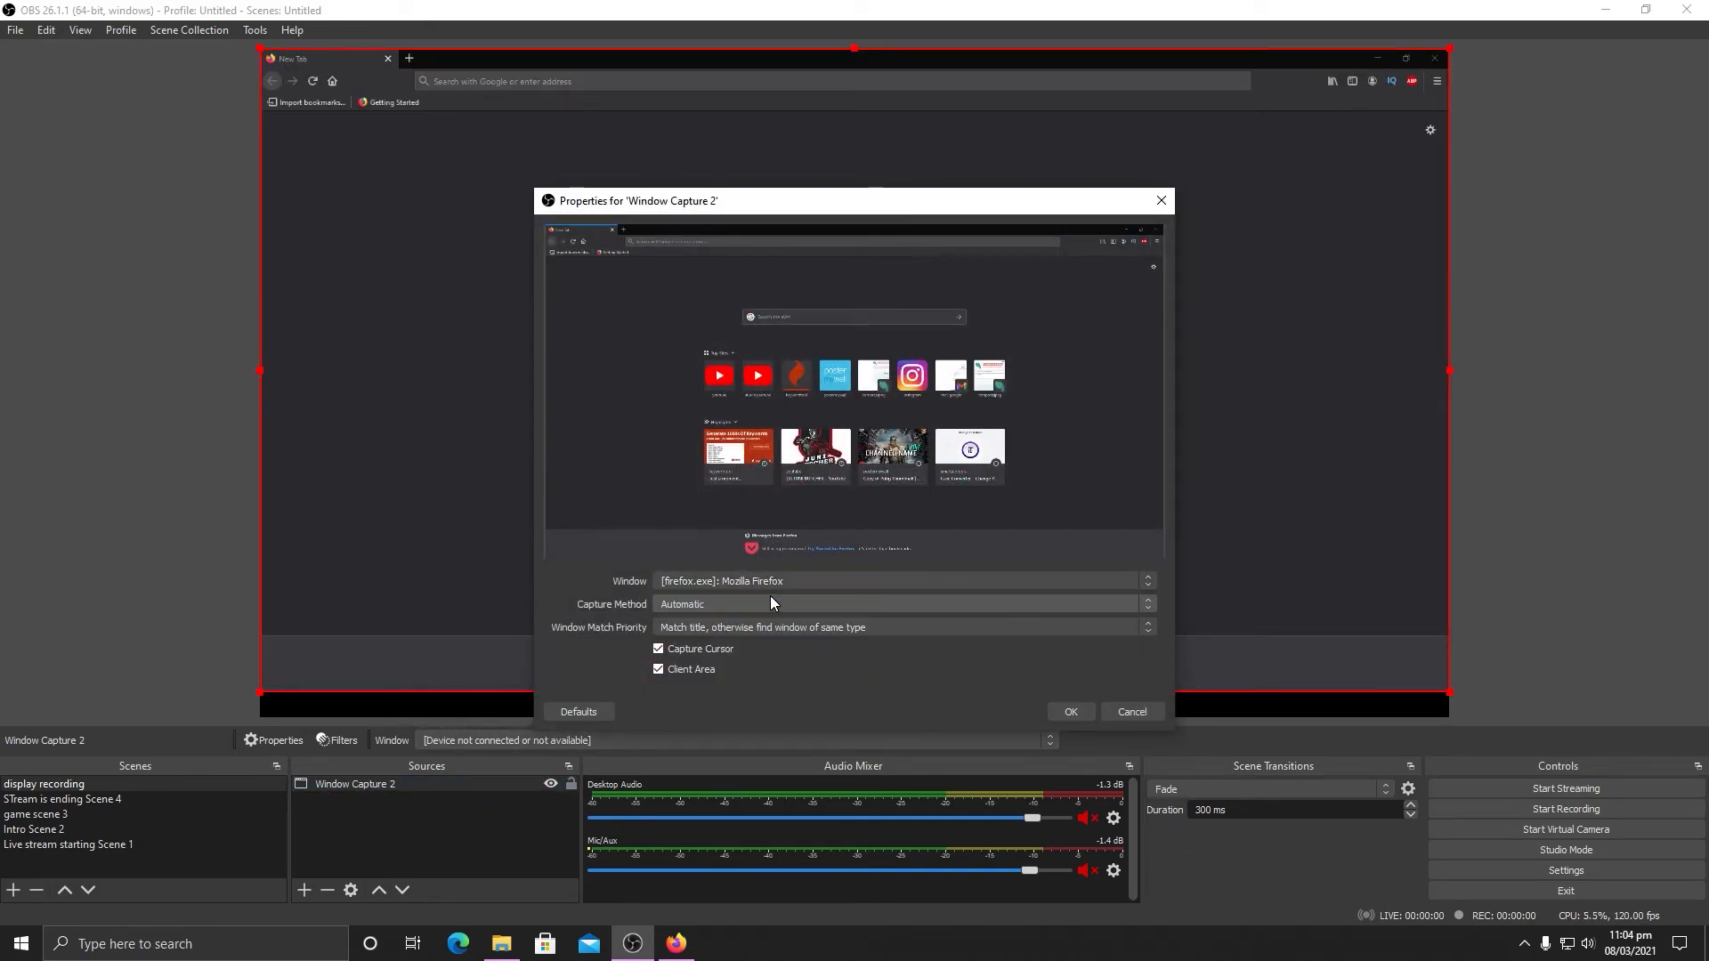
left_click(1061, 710)
Step: Move the Firefox capture slightly down to centre it vertically on the preview canvas, then deselect it
left_click_drag(852, 695, 908, 704)
left_click_drag(1454, 695, 1449, 692)
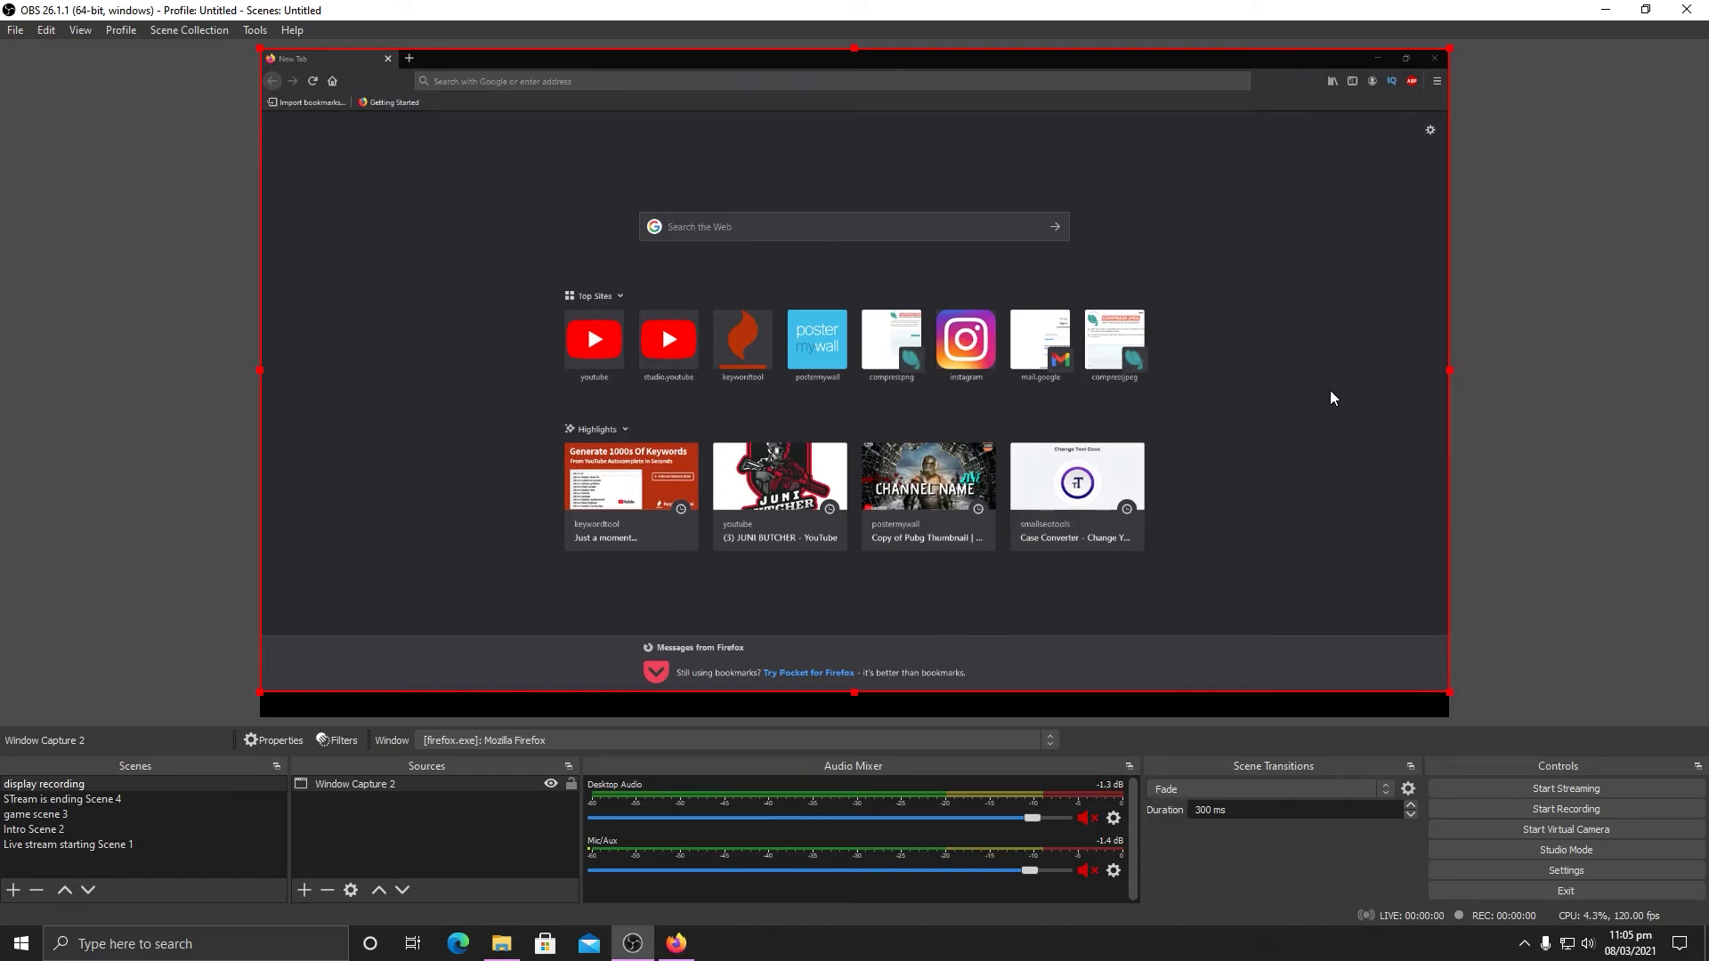
mouse_move(1022, 506)
left_mouse_down()
mouse_move(1023, 530)
mouse_move(1023, 515)
left_mouse_up()
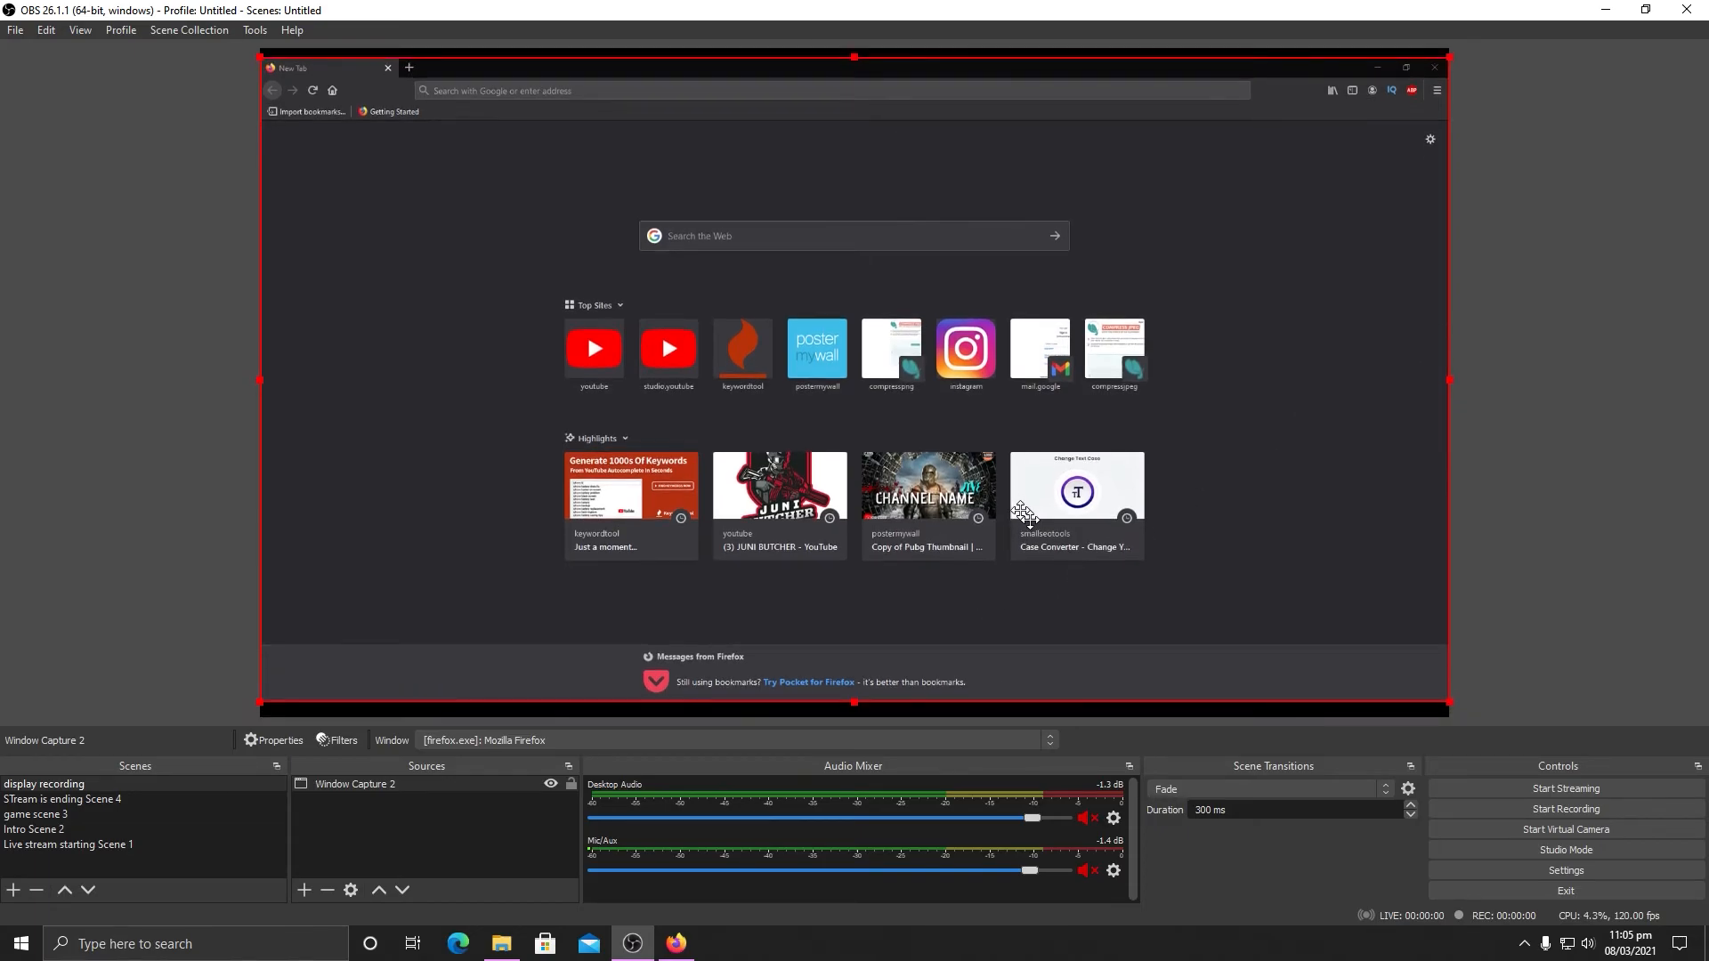
left_click(1526, 504)
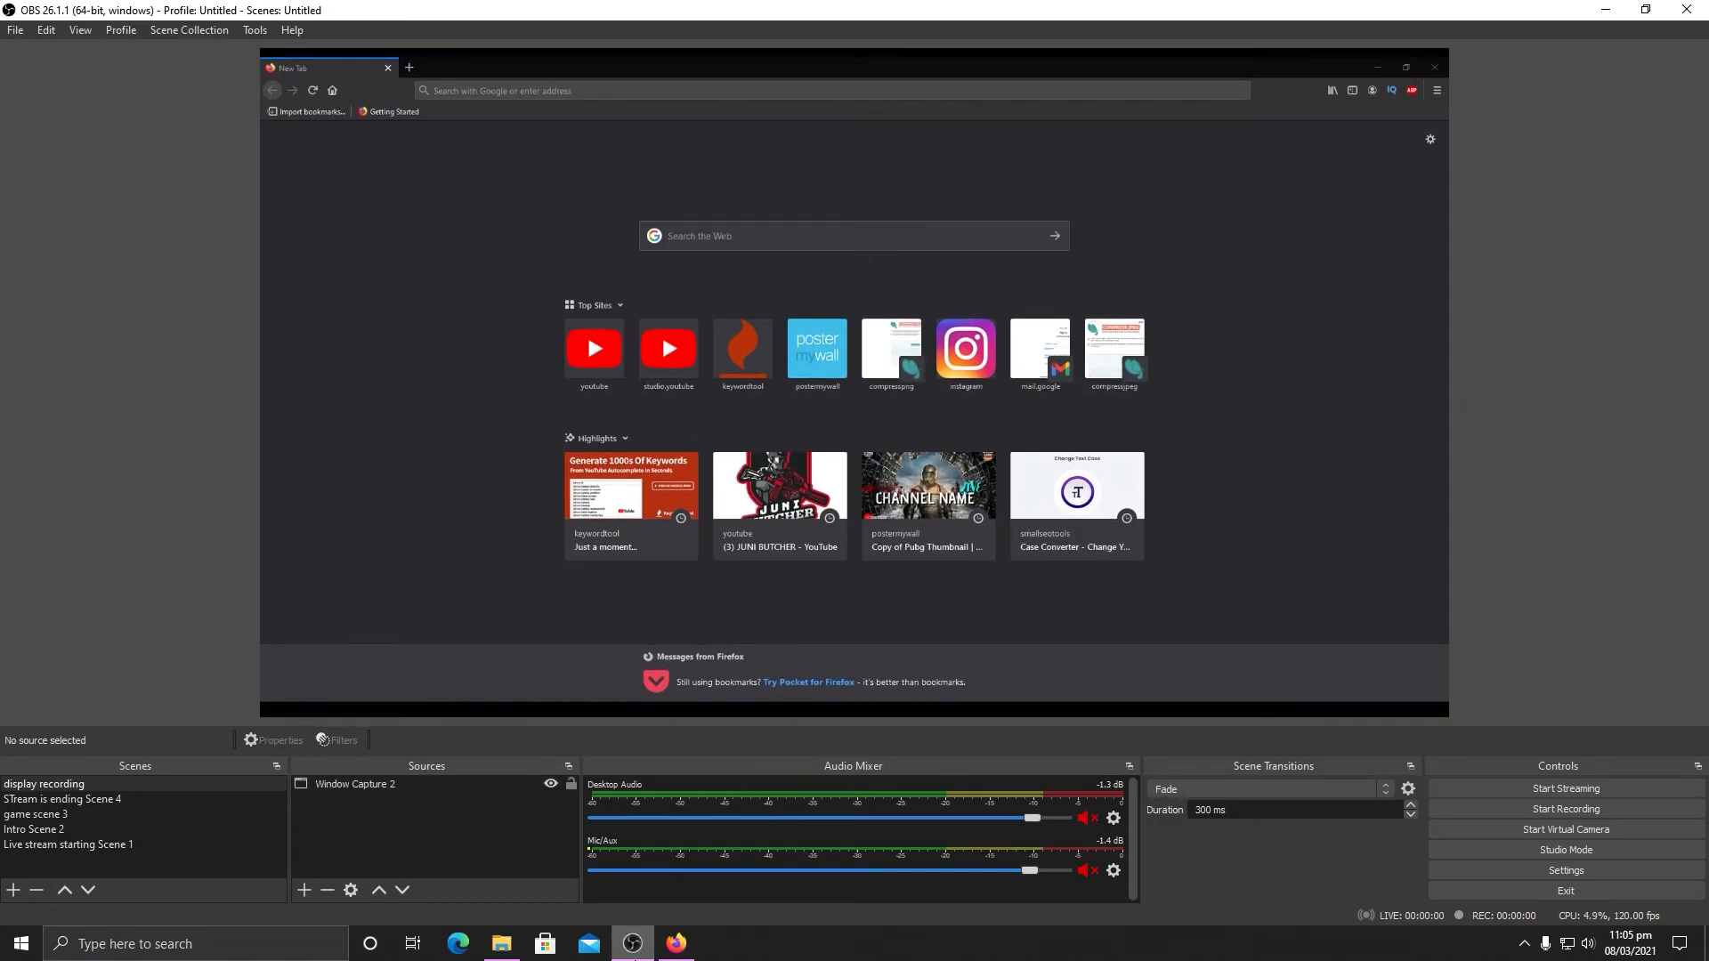
Step: View the captured window in Firefox, then return to OBS Studio and check the window chosen for Window Capture 2
left_click(677, 943)
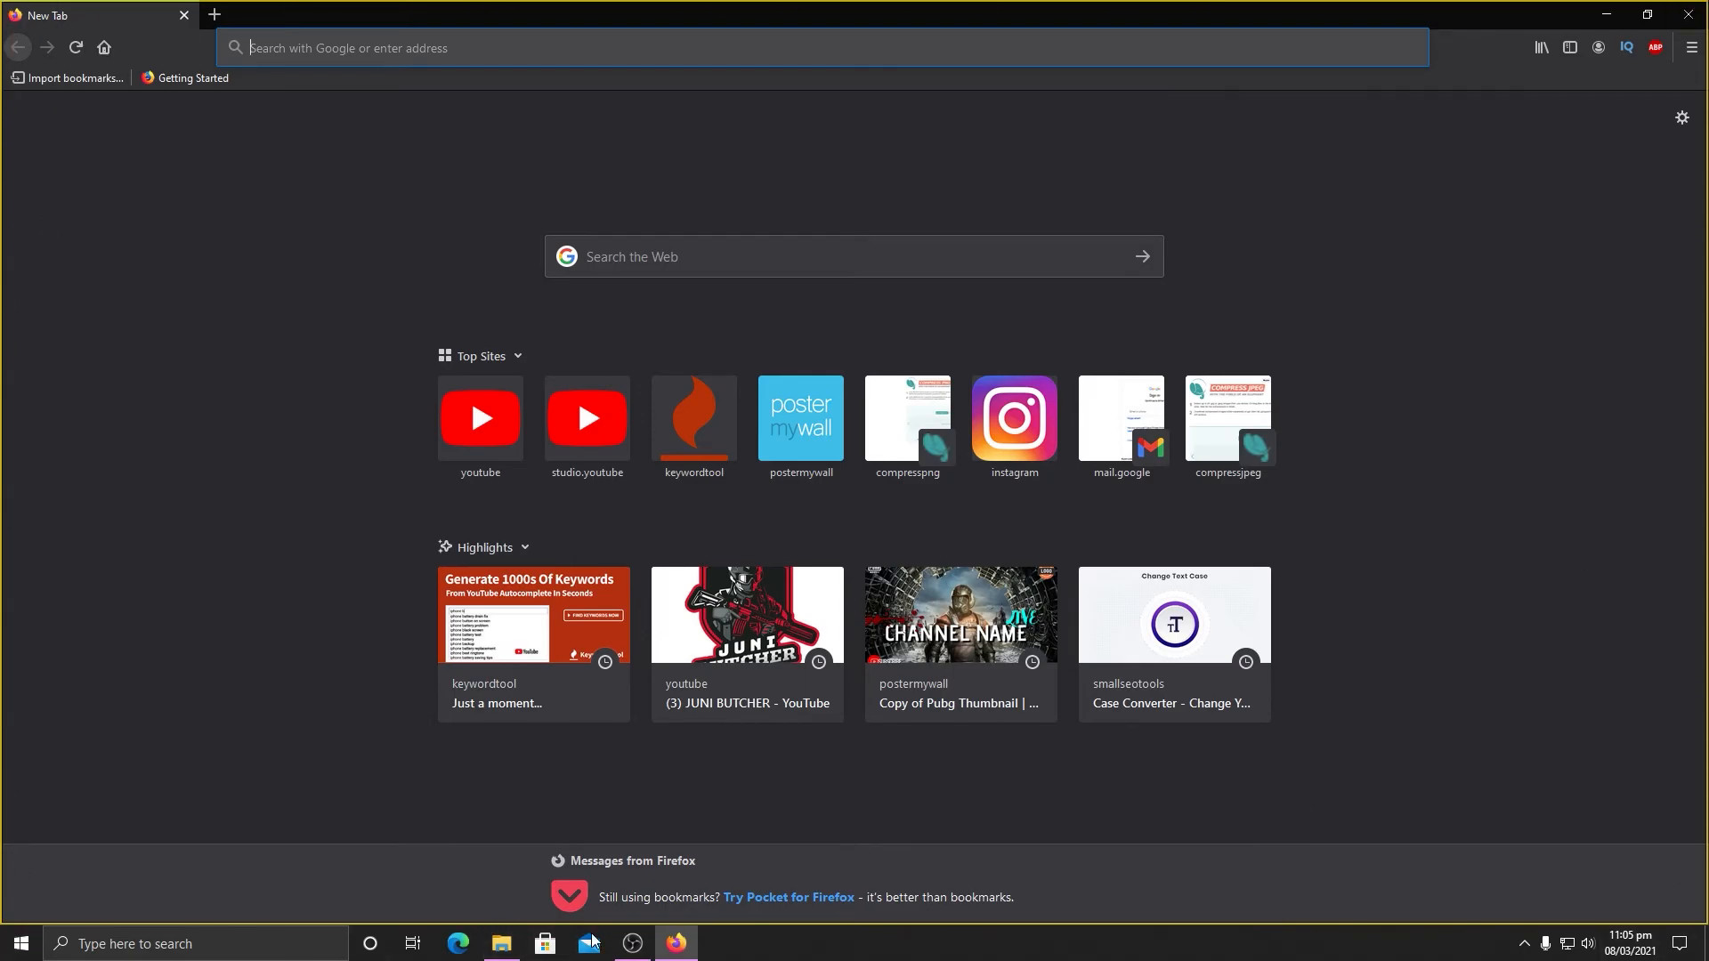
left_click(634, 946)
left_click(372, 786)
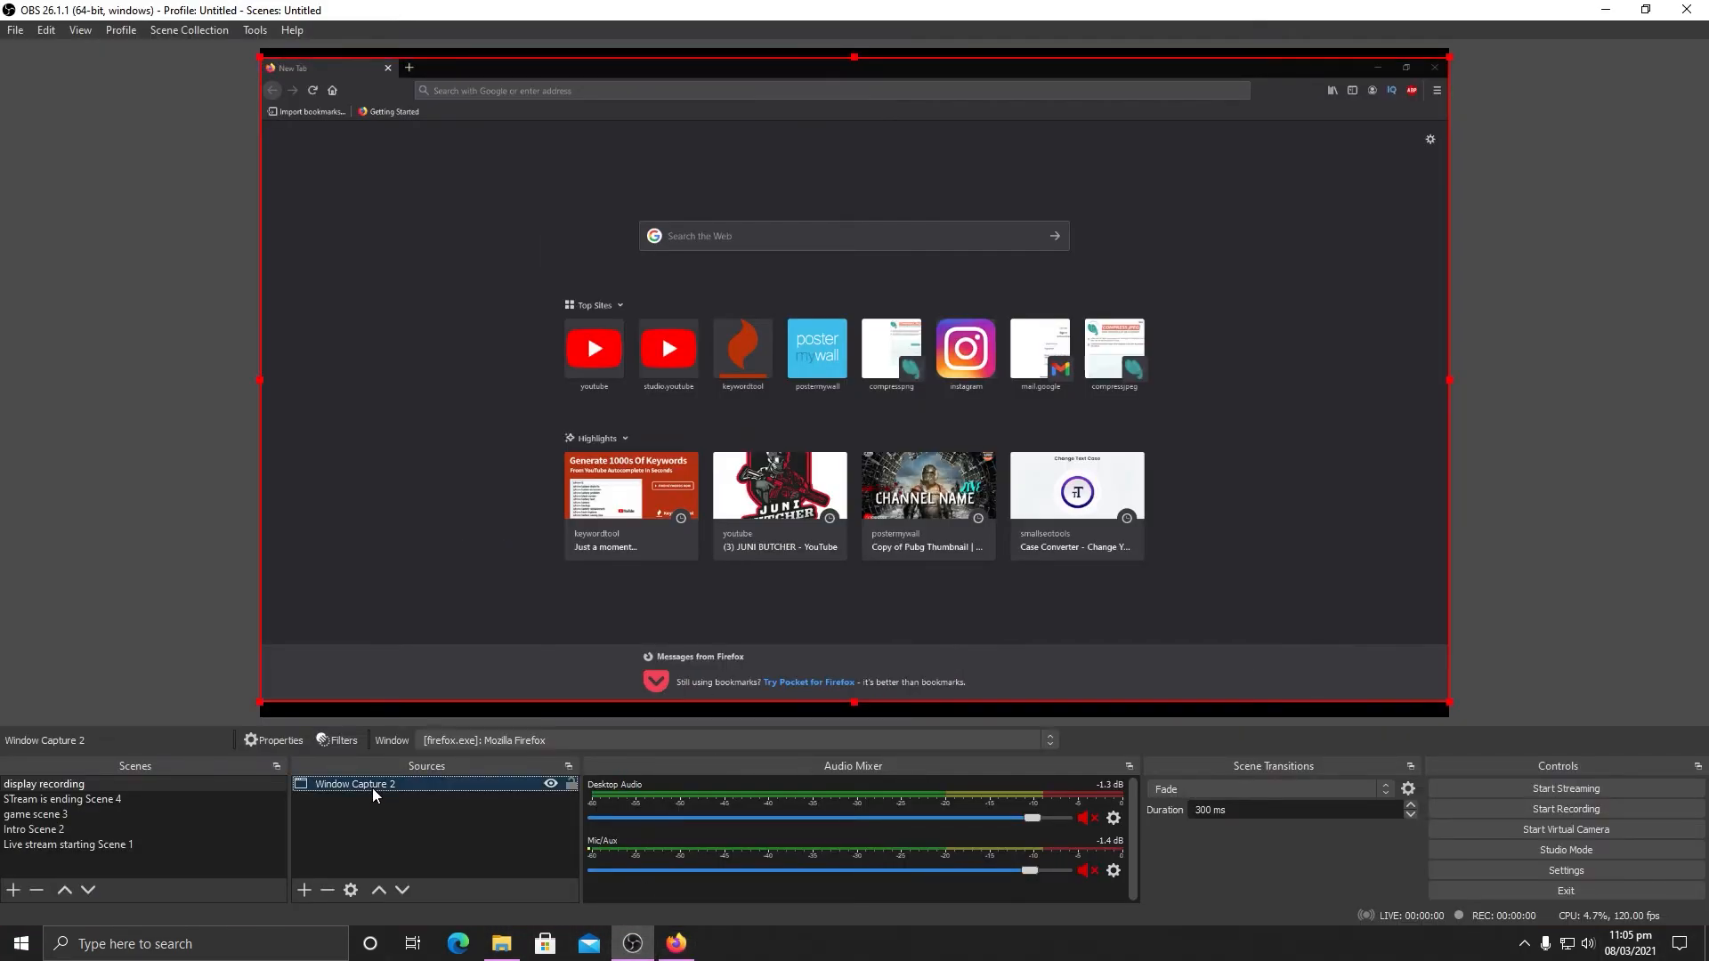
left_click(582, 742)
left_click(540, 756)
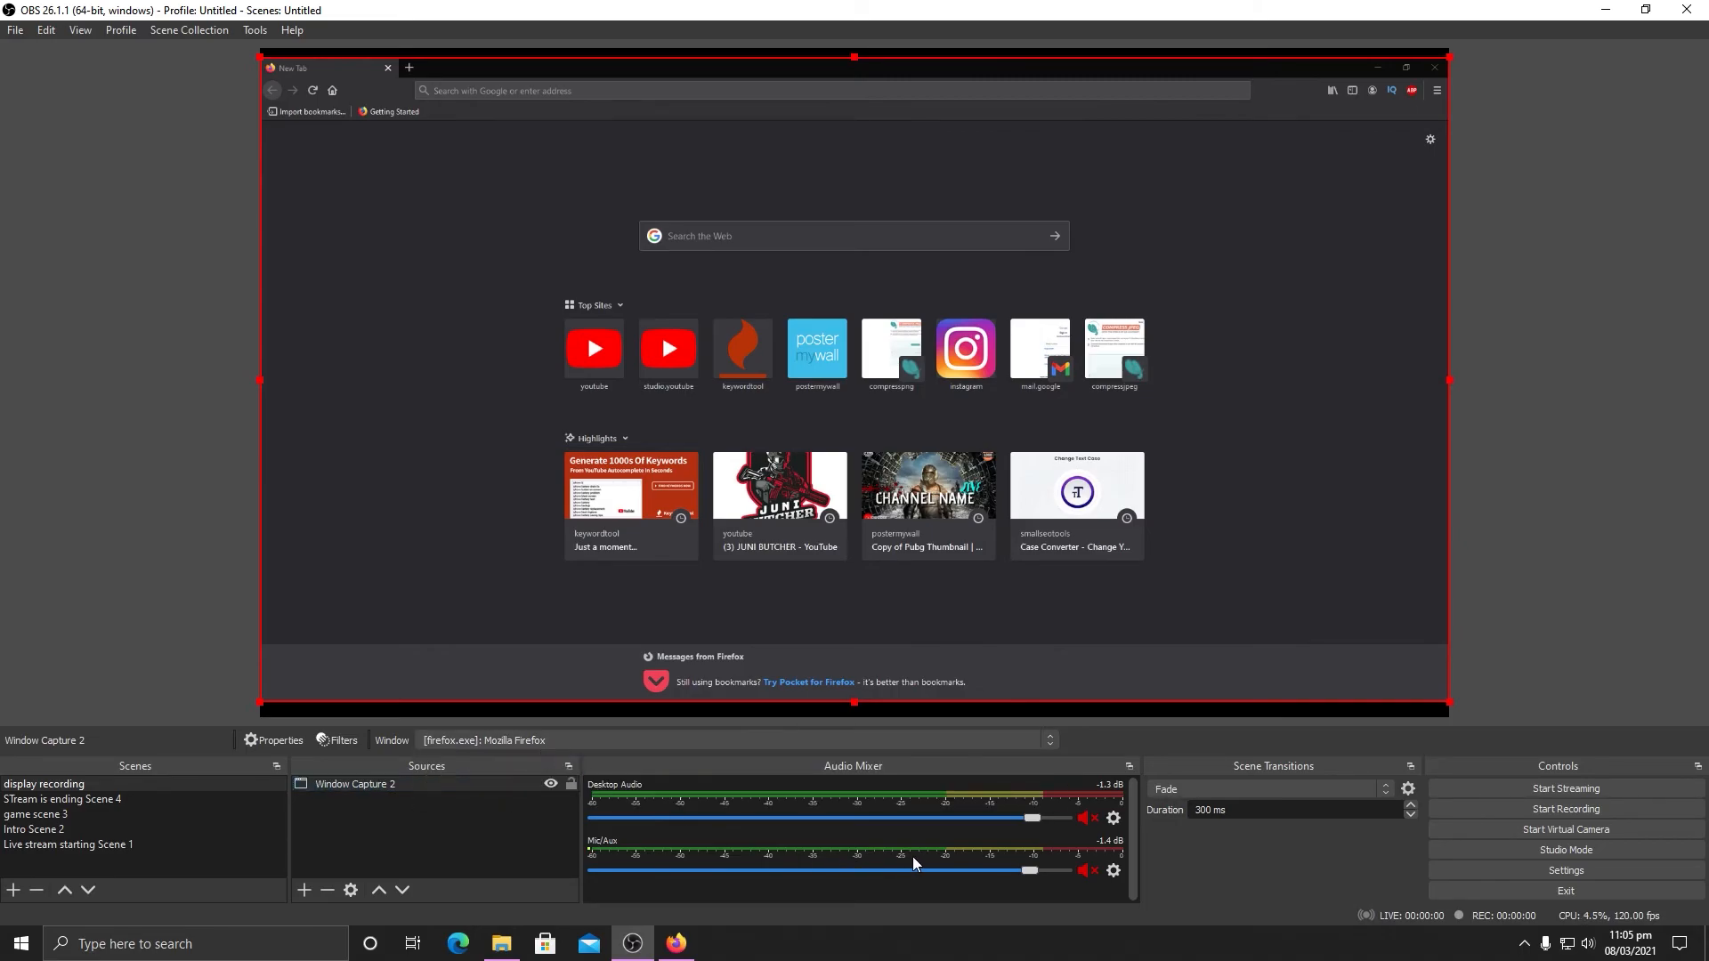
Step: Start a window-capture test recording, show the desktop, then bring up Firefox and minimize it
left_click(1545, 810)
left_click(1706, 943)
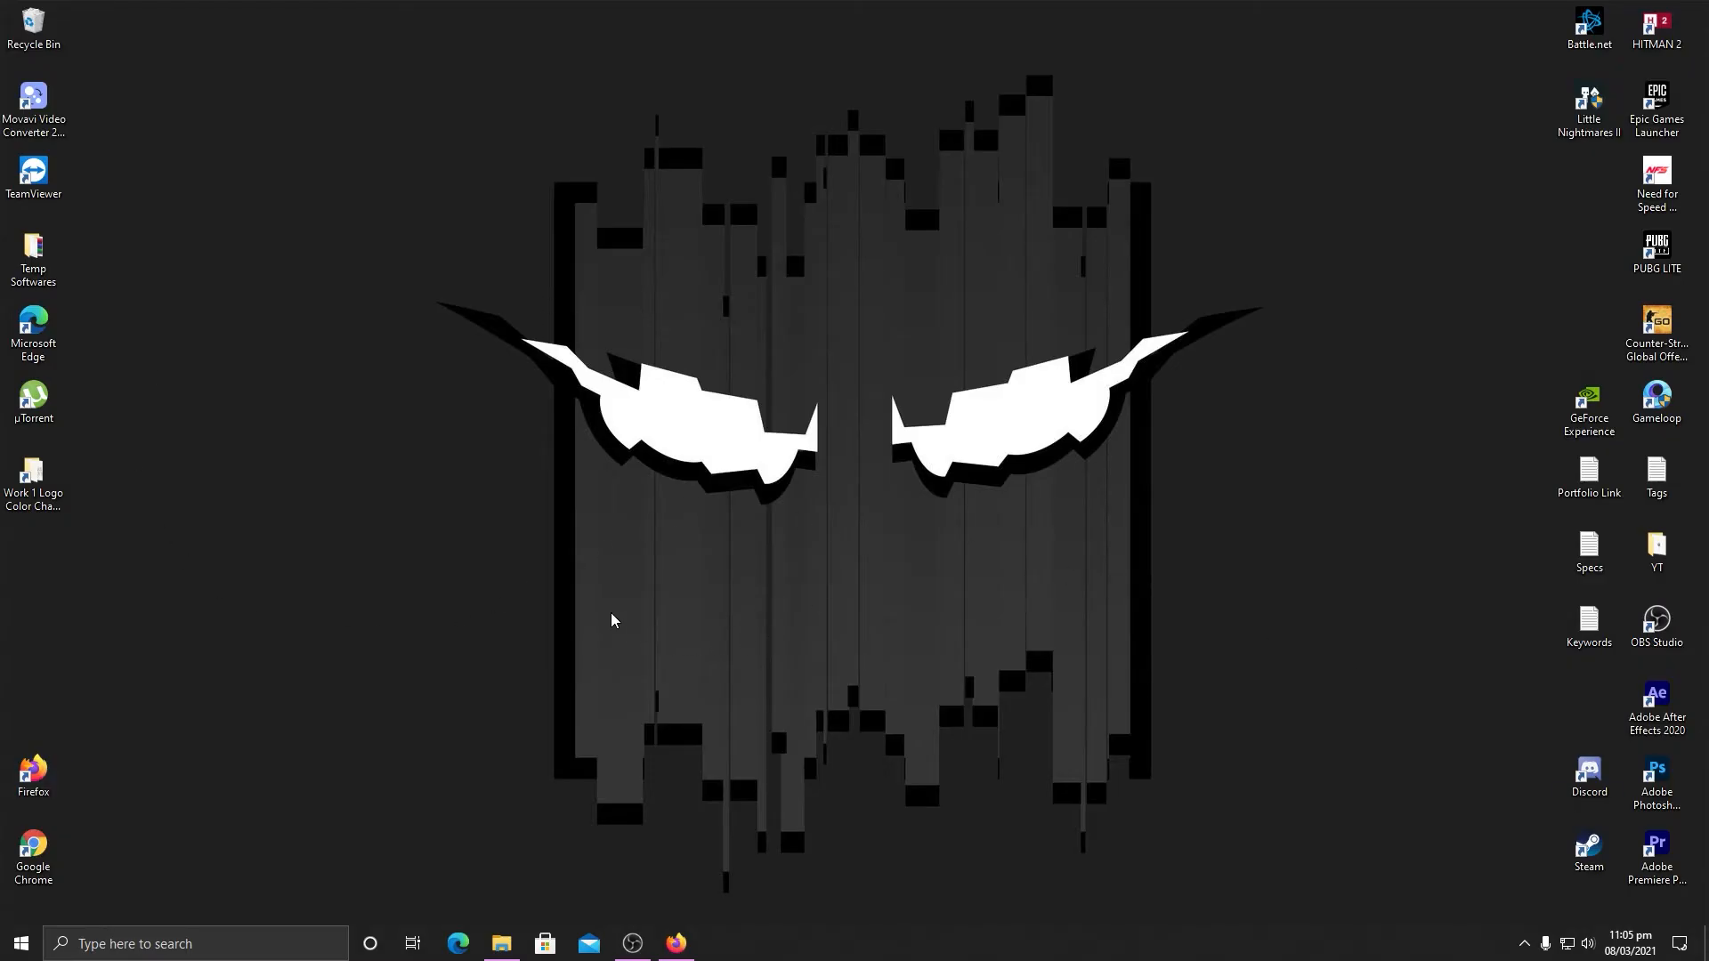
left_click(676, 944)
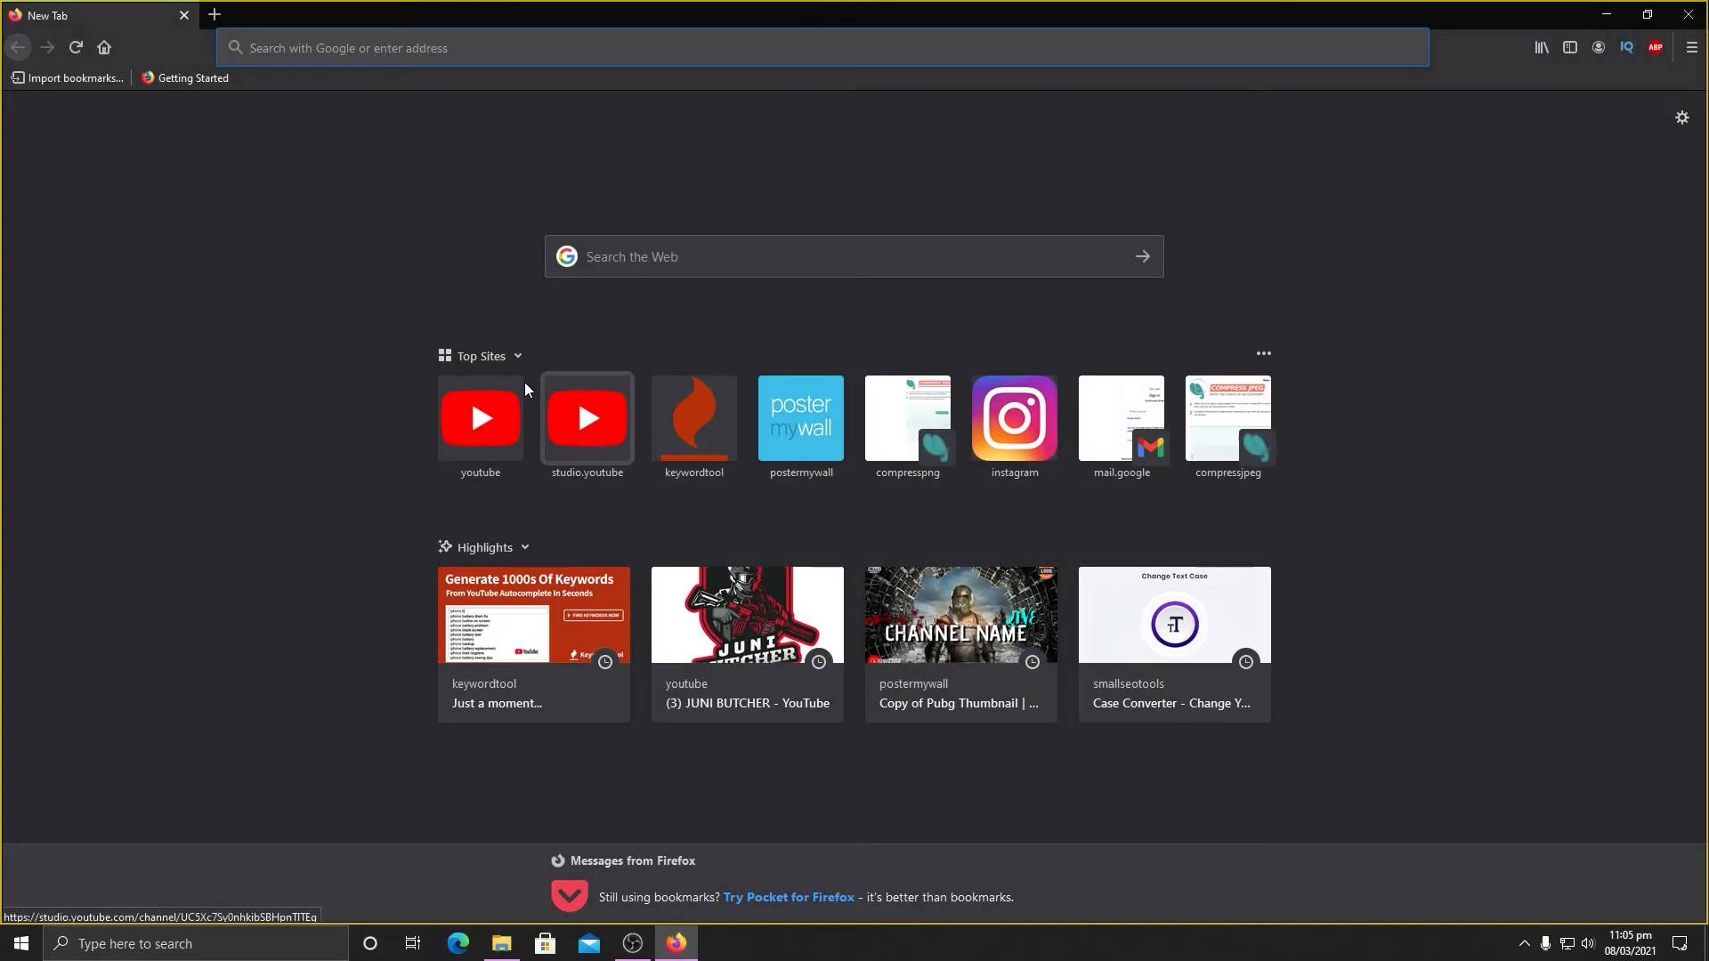
left_click(1610, 14)
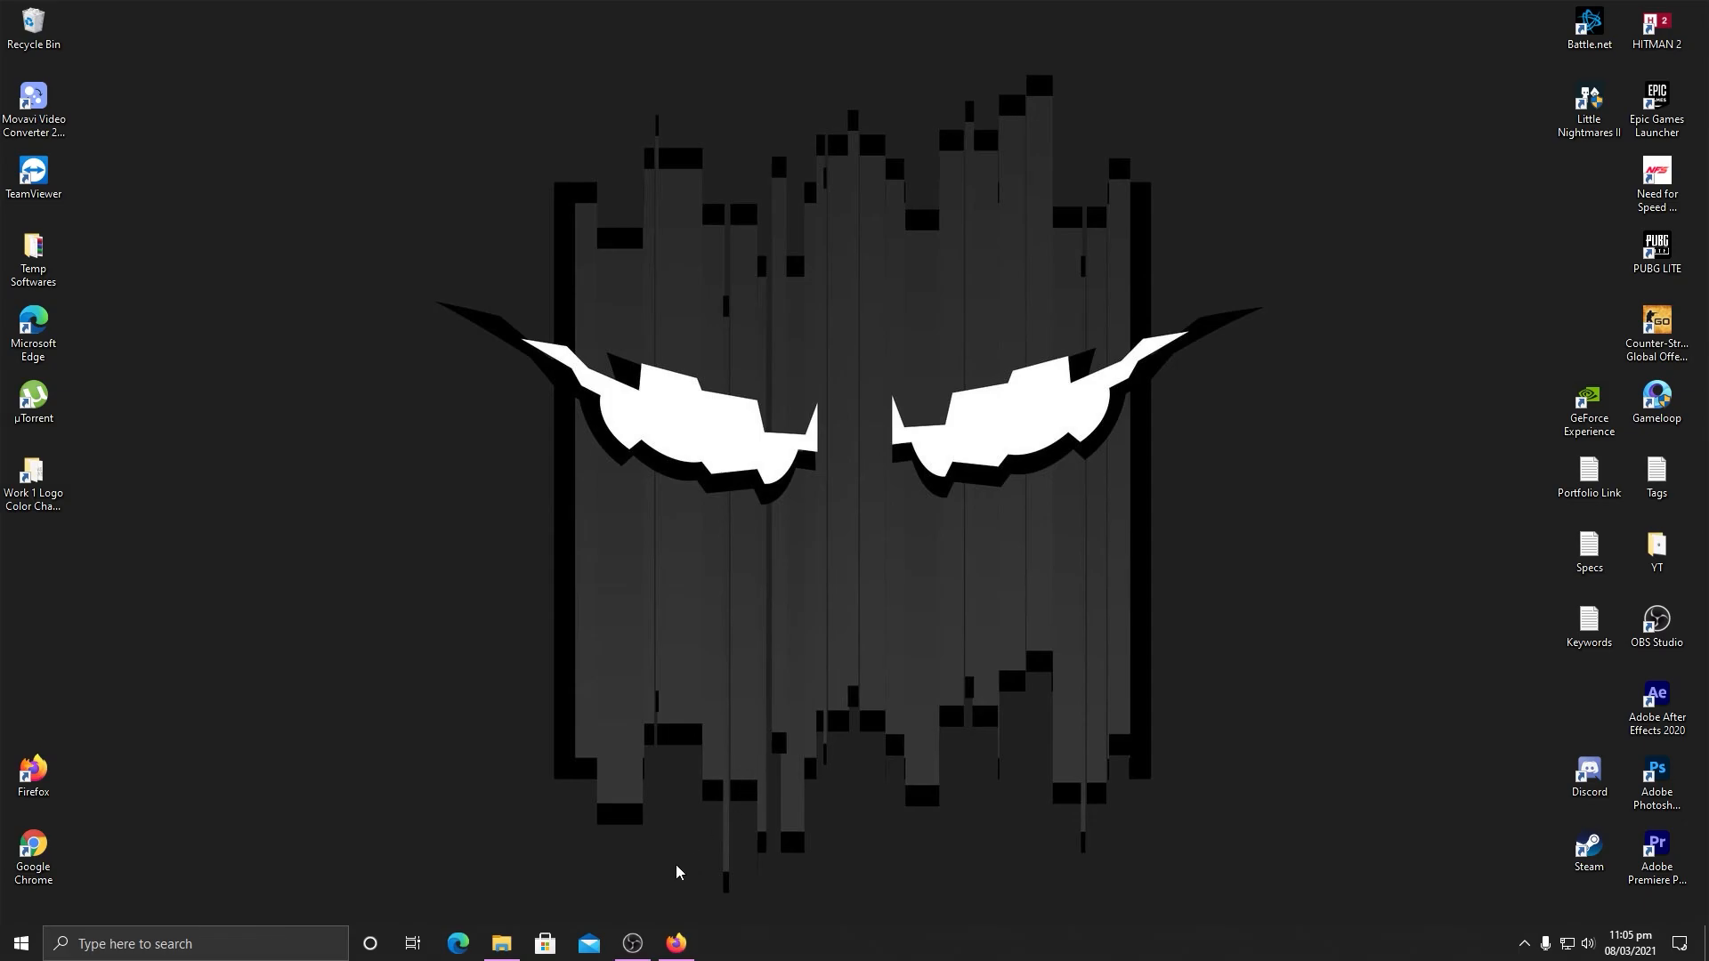
Step: Switch back to OBS Studio, stop the recording and show the folder of saved recordings
left_click(632, 944)
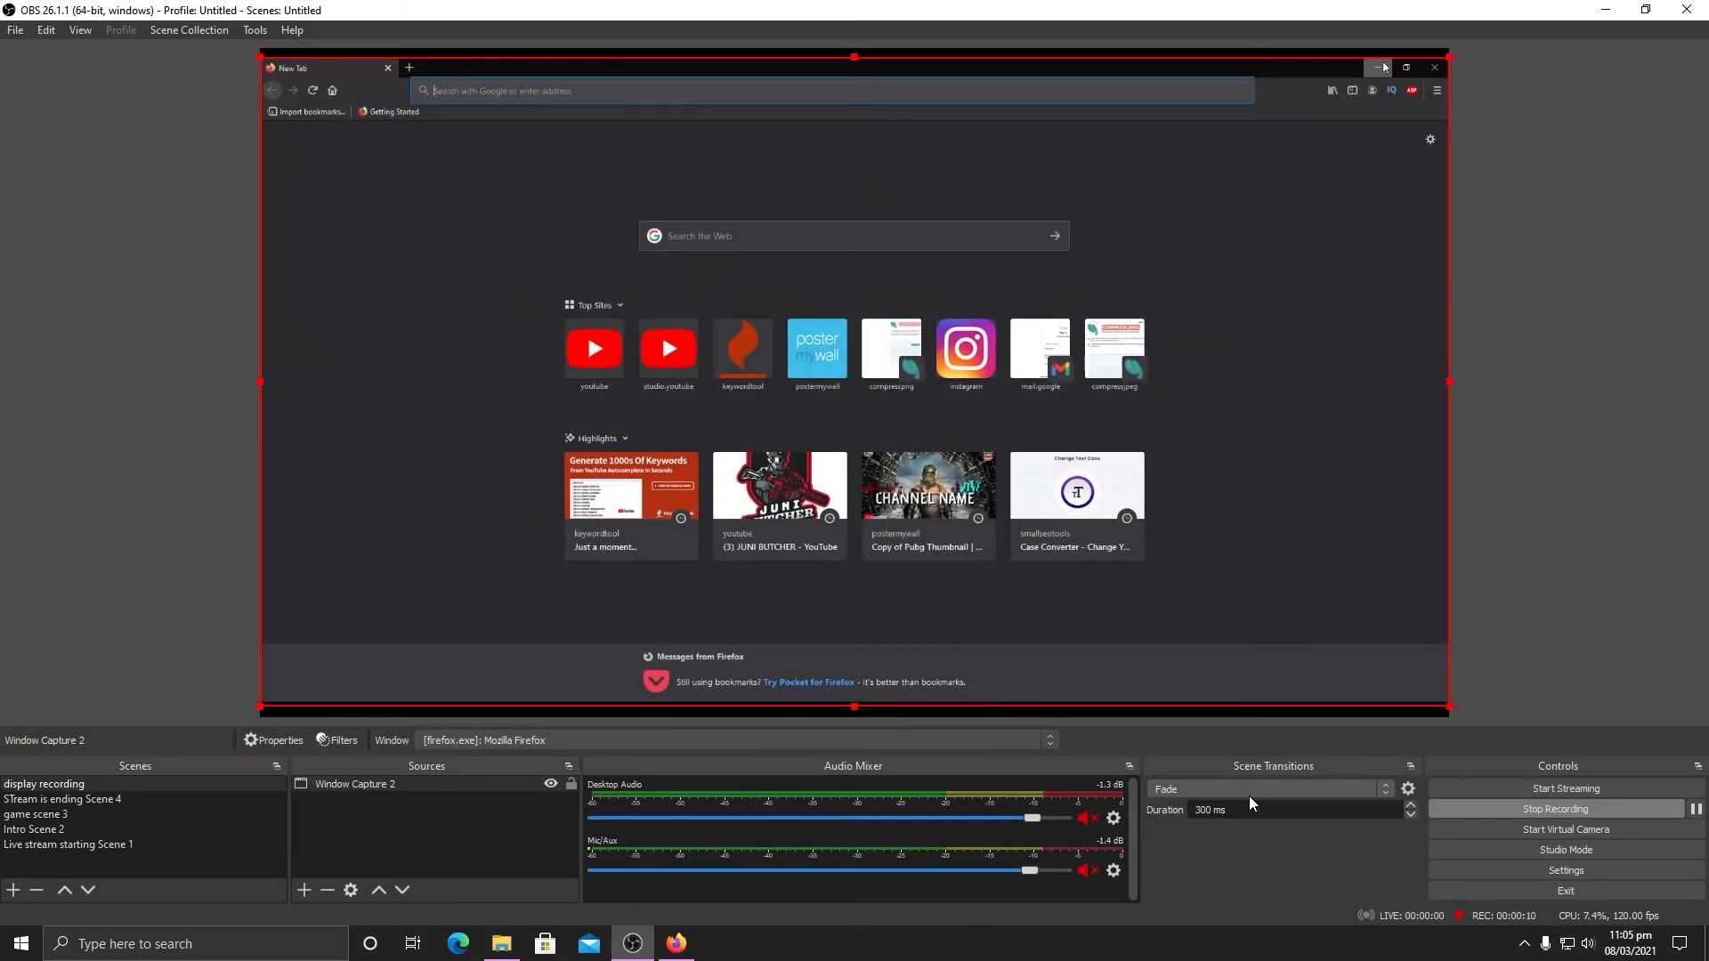
left_click(1549, 809)
left_click(14, 30)
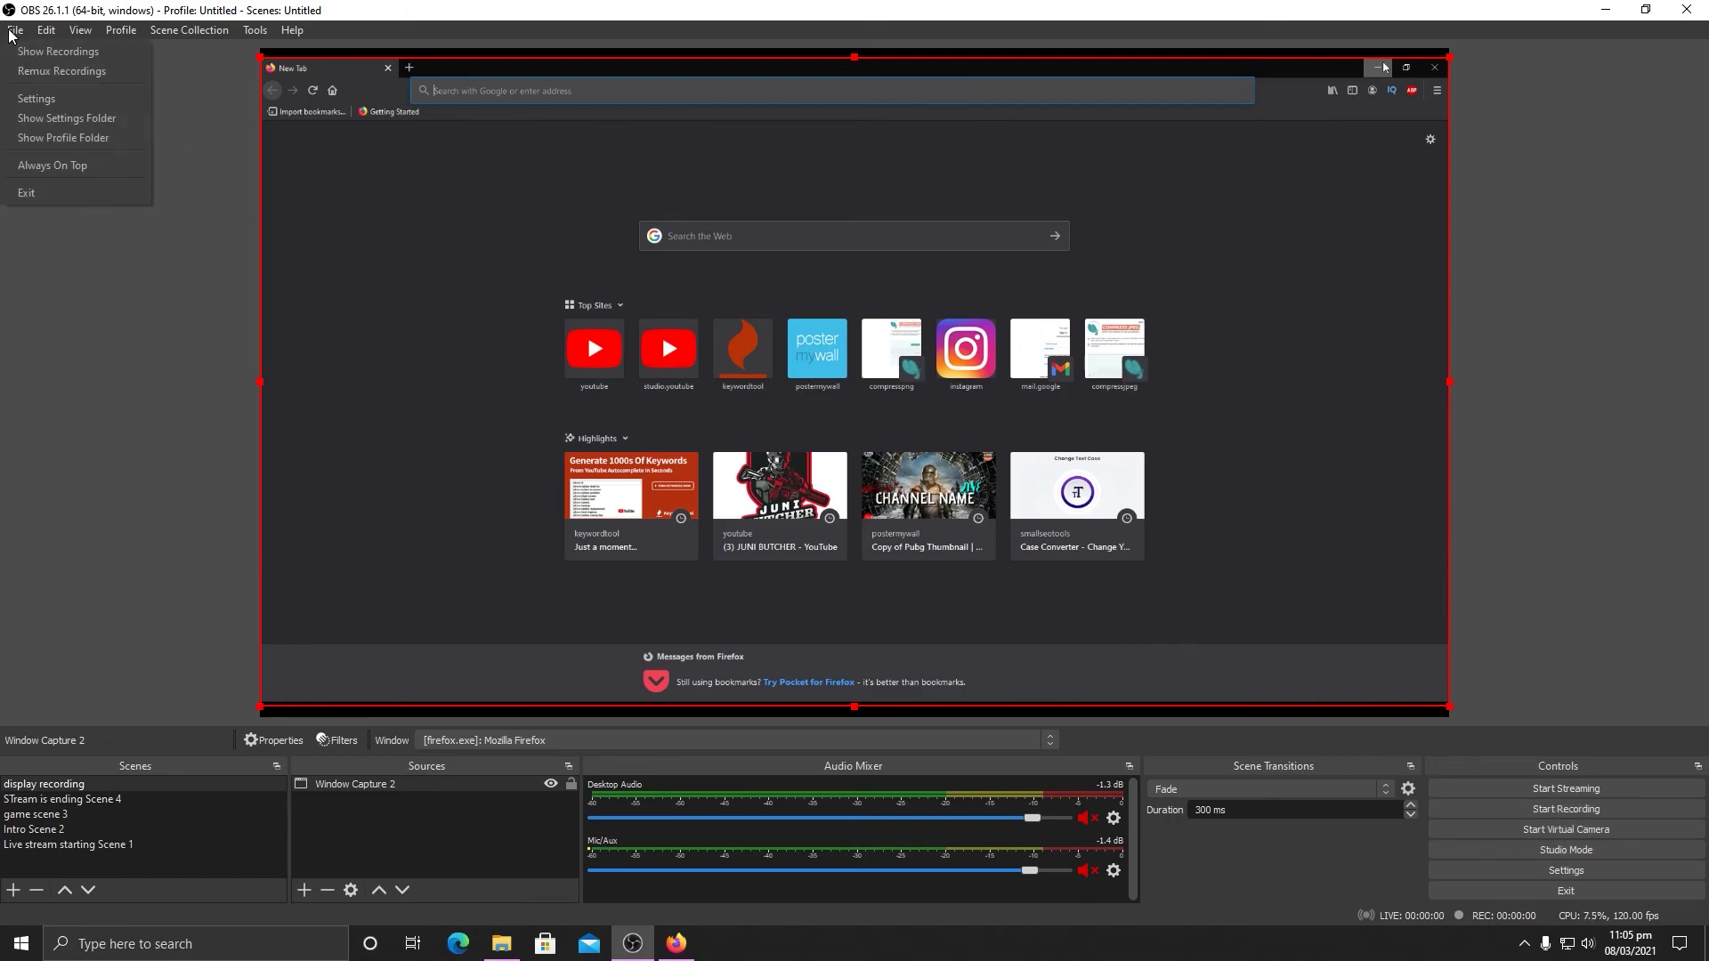
left_click(40, 53)
double_click(1661, 541)
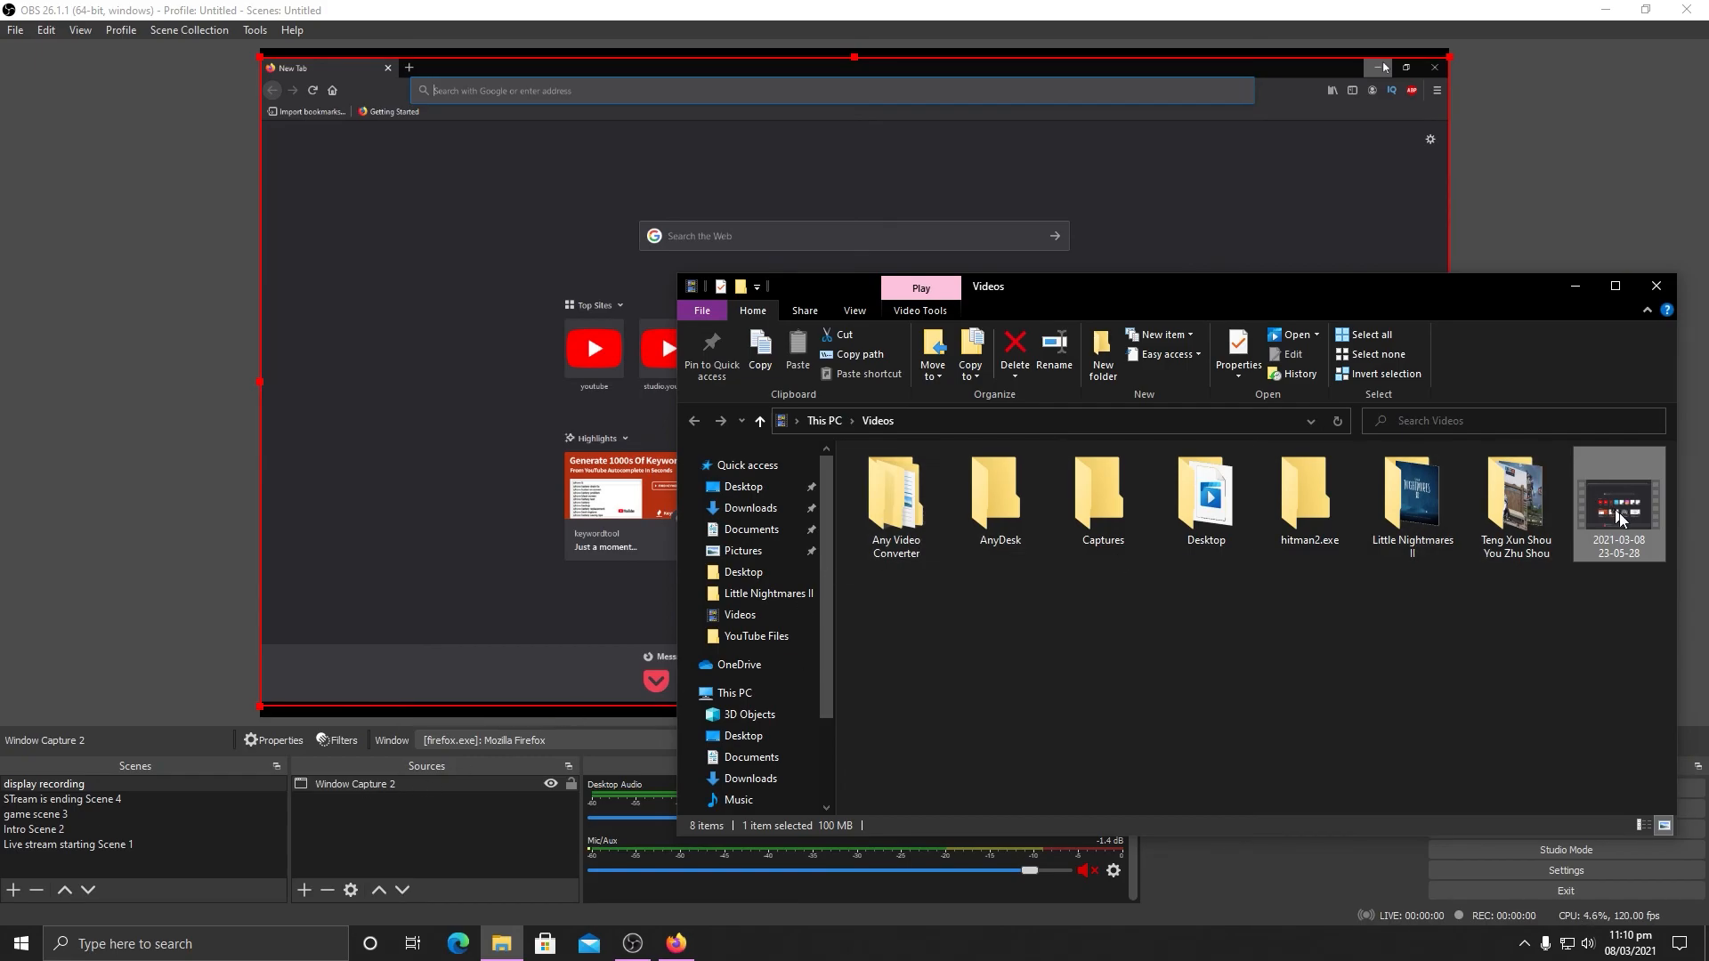
double_click(1638, 530)
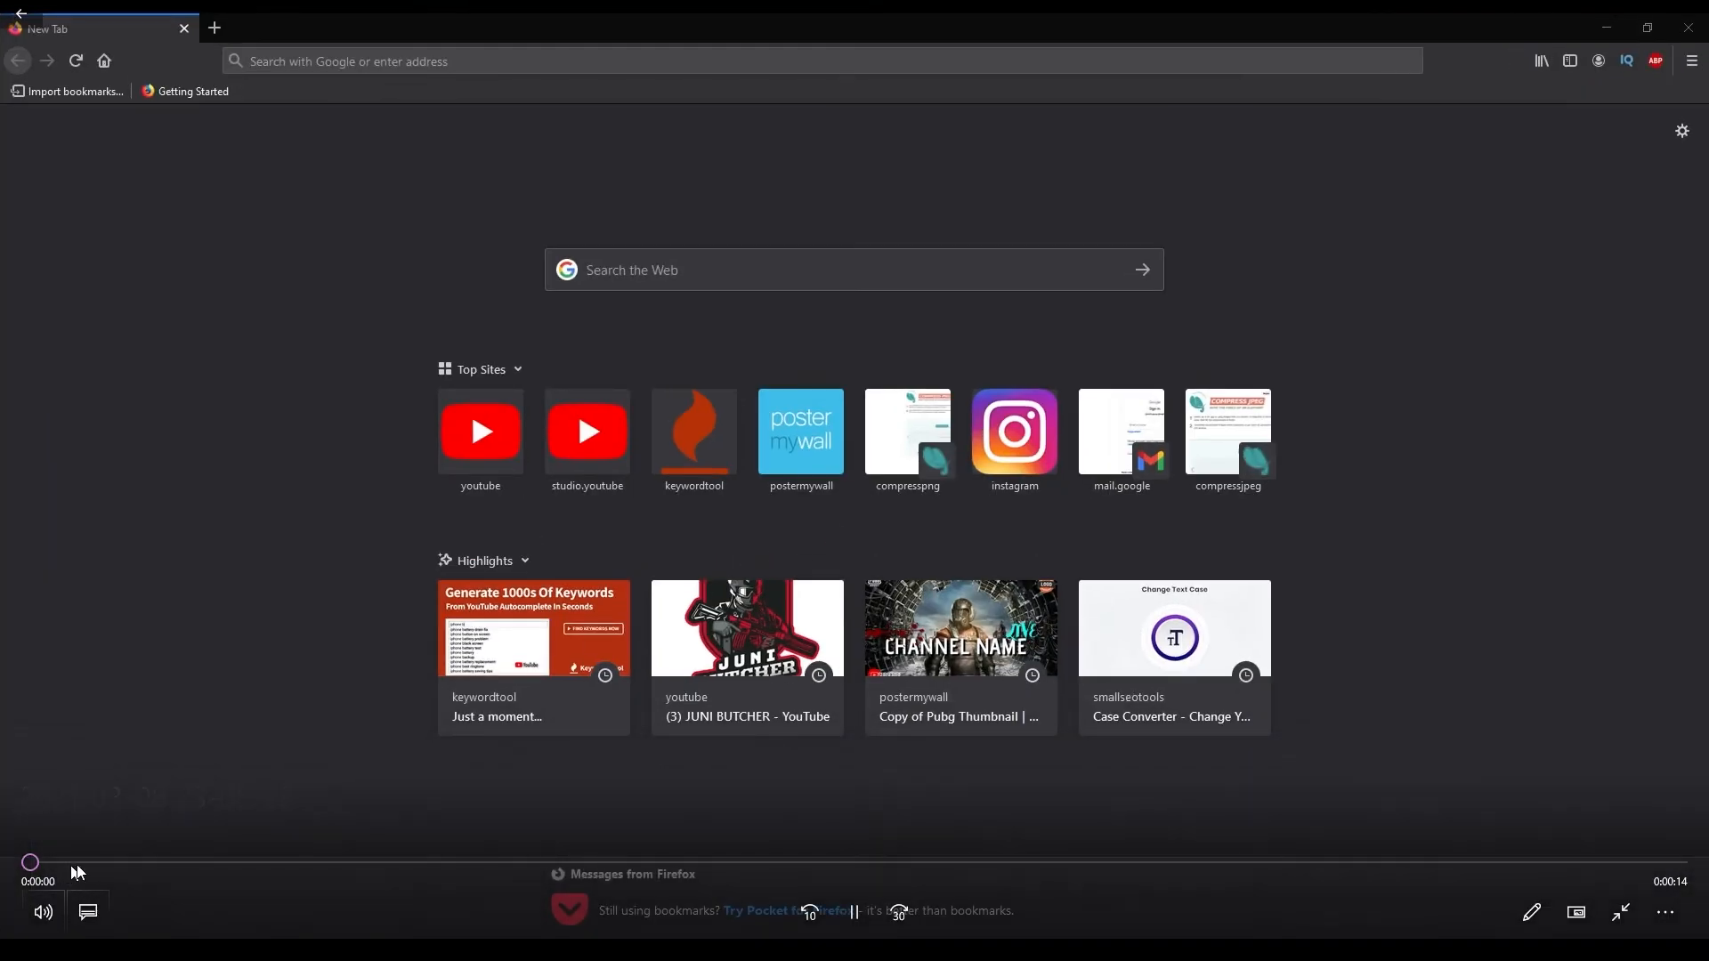
left_click_drag(116, 868, 1451, 833)
key("alt+F4")
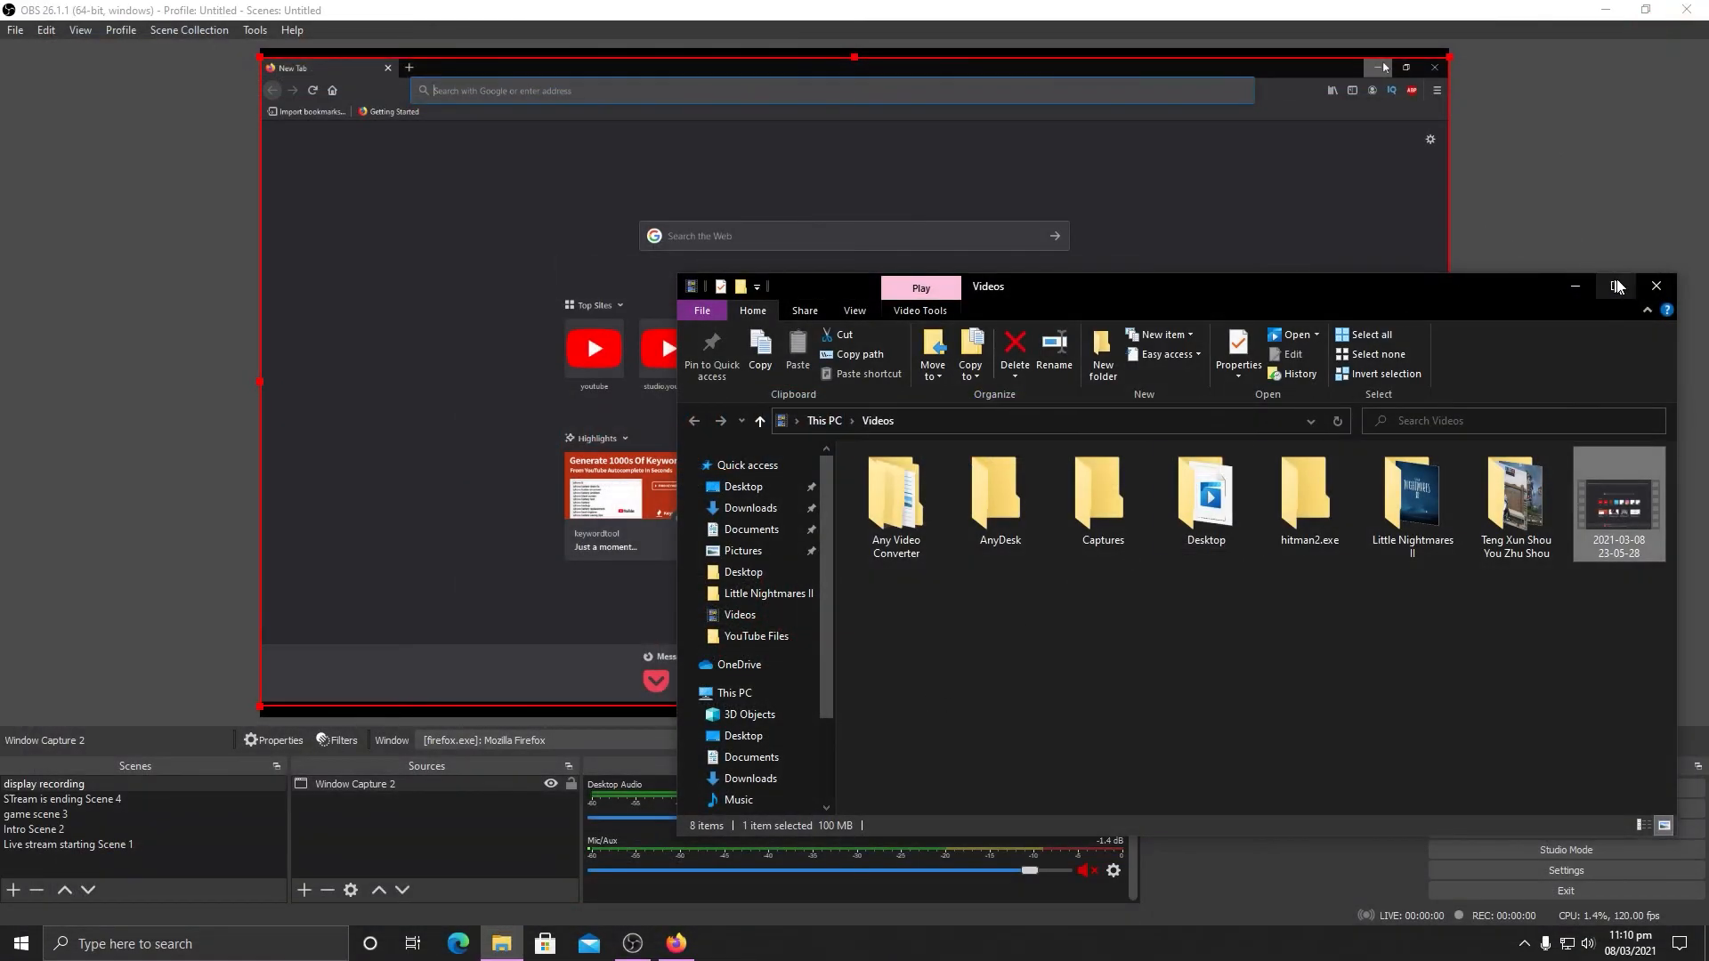
left_click(1615, 283)
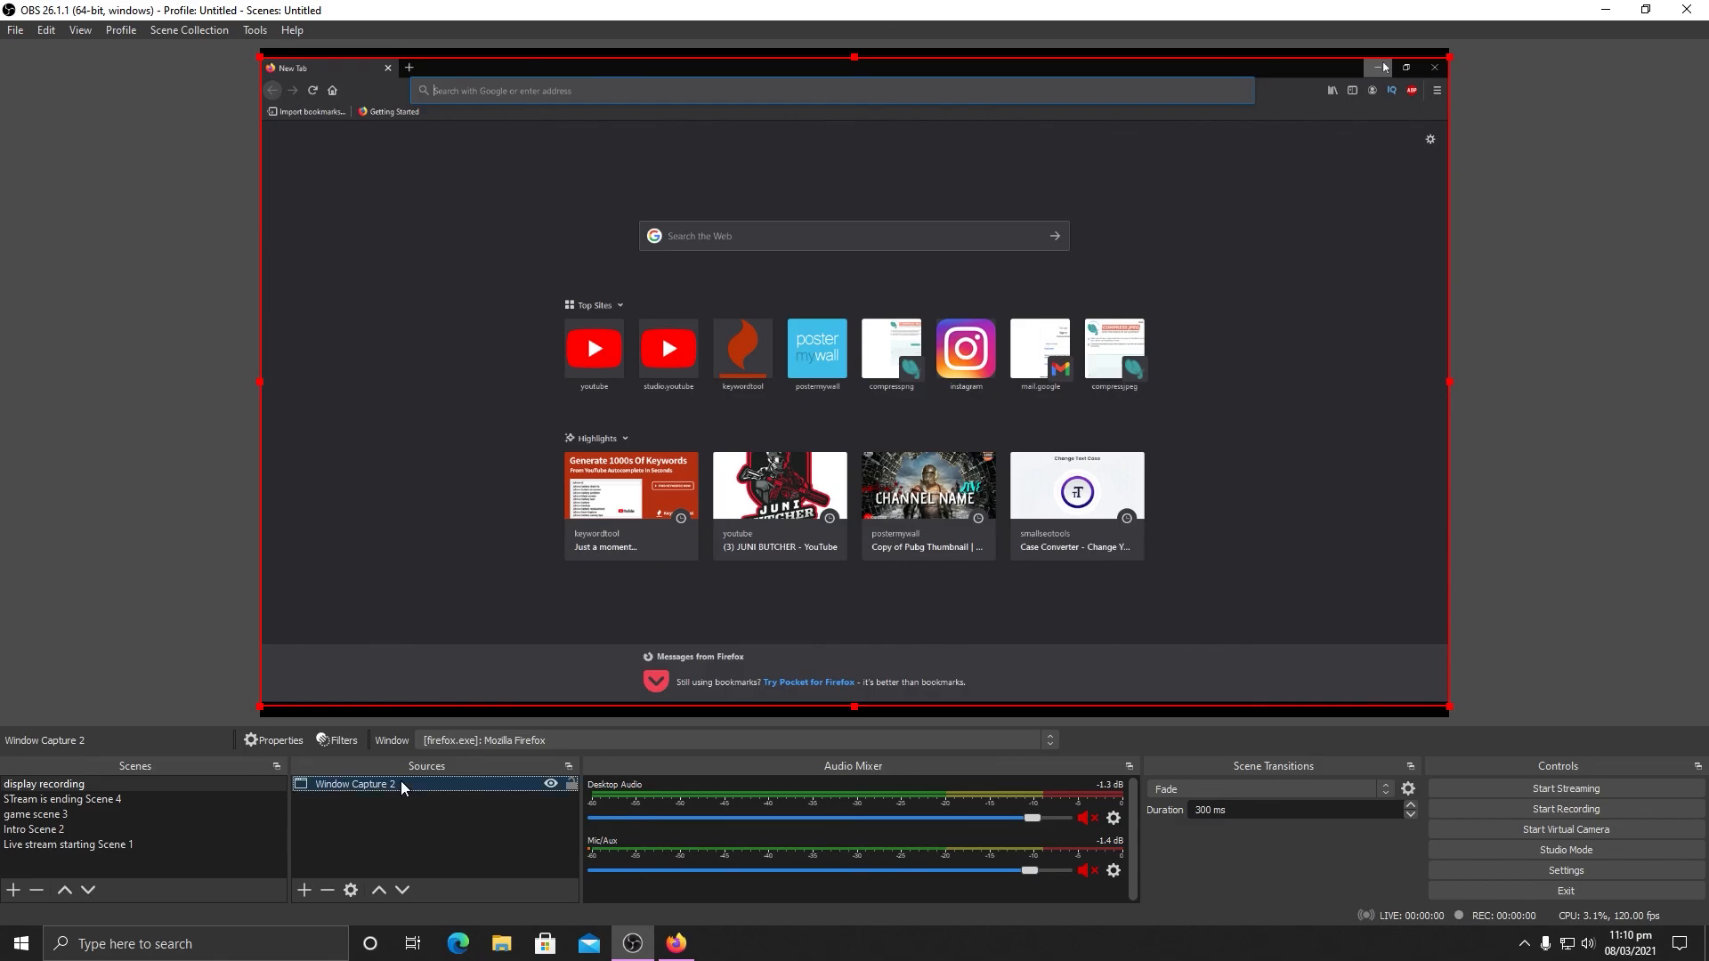